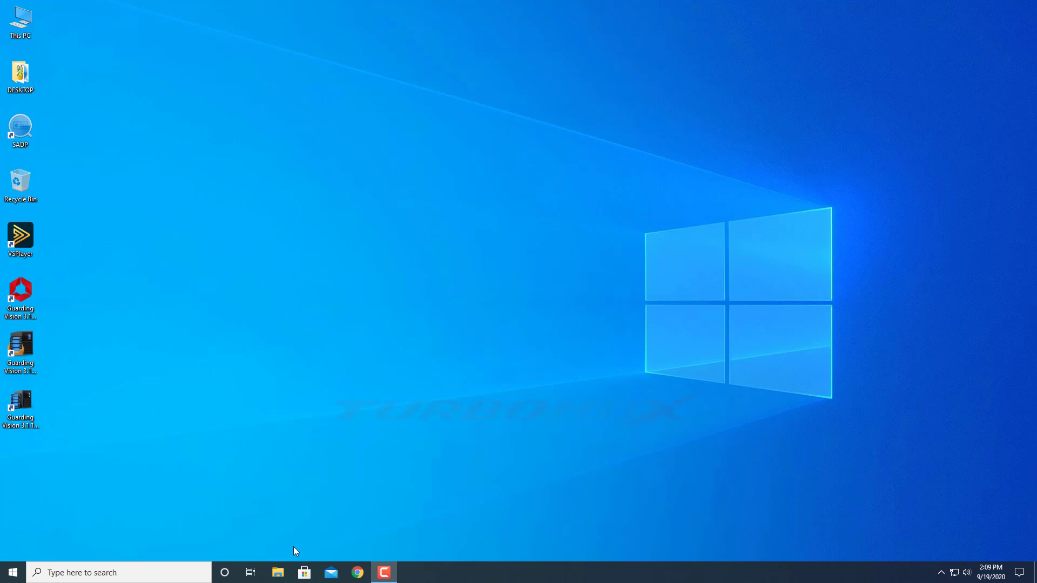
# Extract the iVMS-5200 Mobile Surveillance_V1.1.4 archive on Local Disk (D:) into its own folder.
pyautogui.click(277, 573)
pyautogui.click(437, 303)
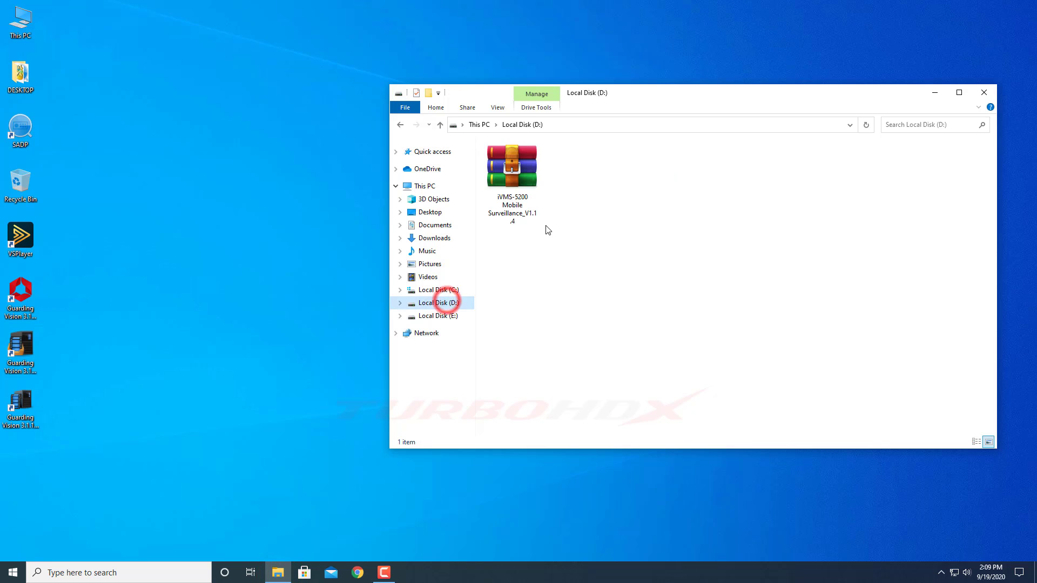
pyautogui.rightClick(515, 163)
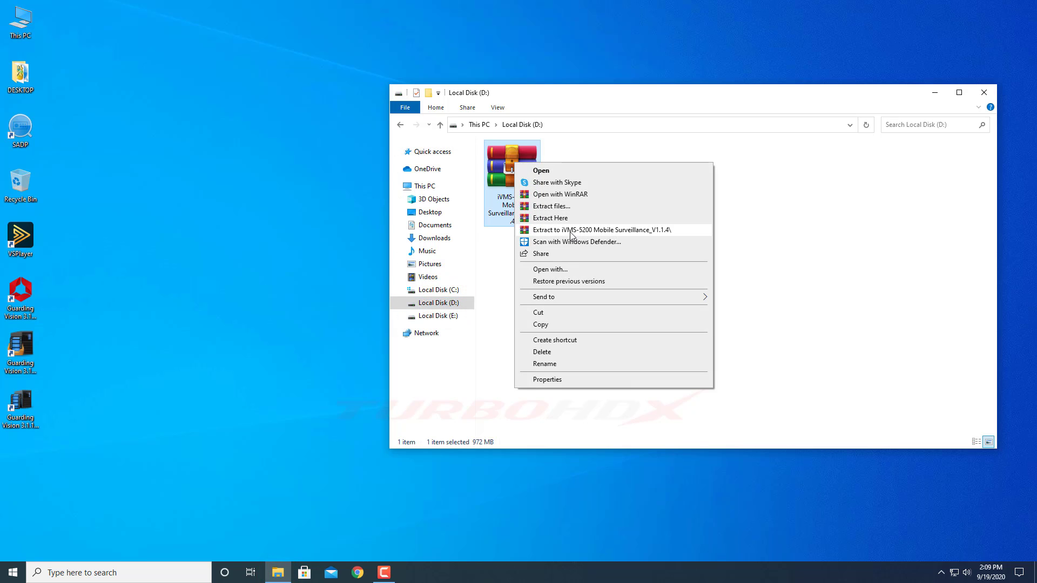
pyautogui.click(572, 232)
pyautogui.moveTo(701, 96); pyautogui.dragTo(527, 85)
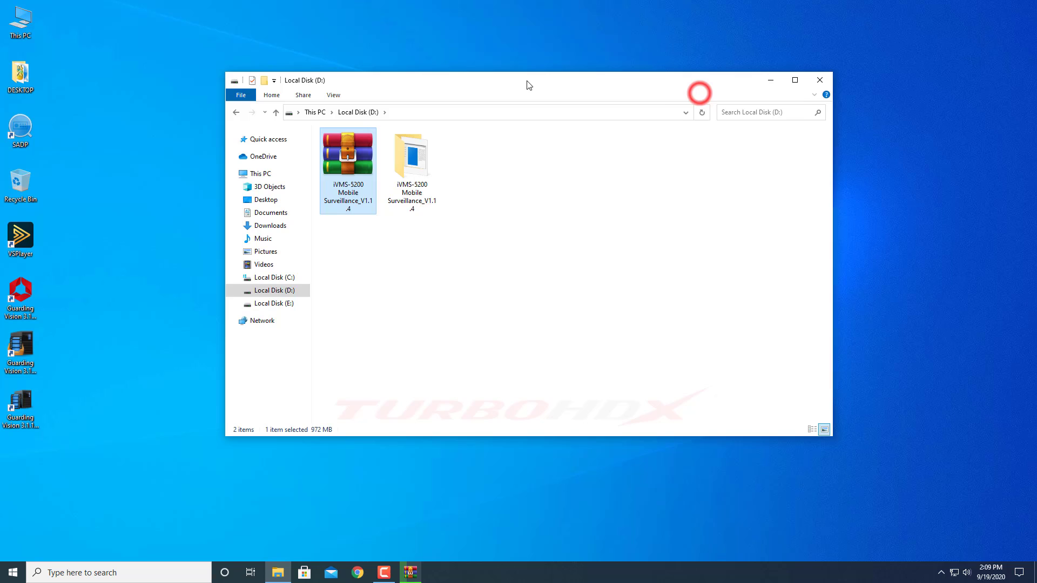
pyautogui.click(410, 166)
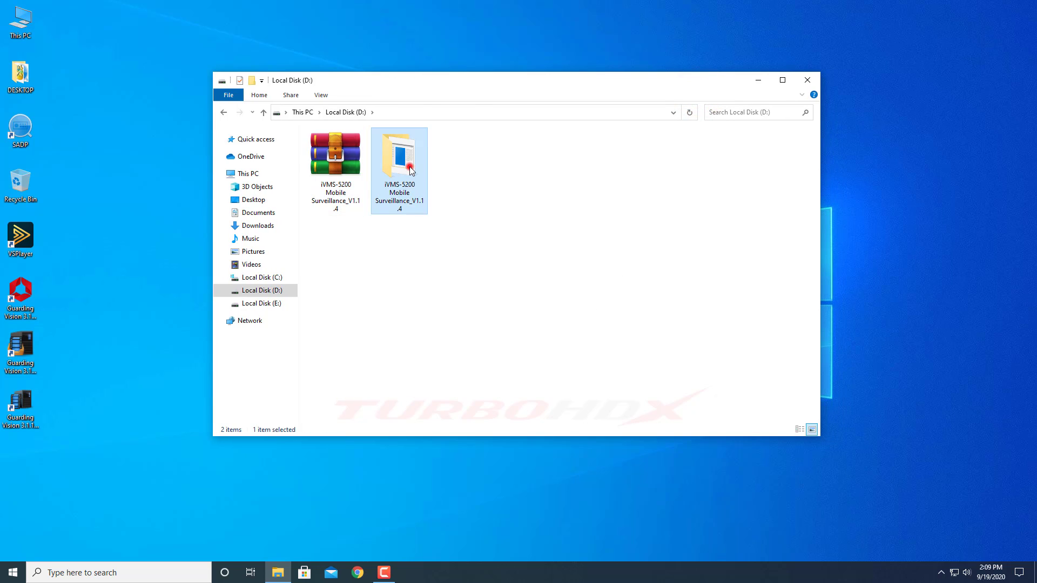
# Run the iVMS-5200 installer from the extracted folder with administrator rights.
pyautogui.doubleClick(409, 166)
pyautogui.rightClick(380, 147)
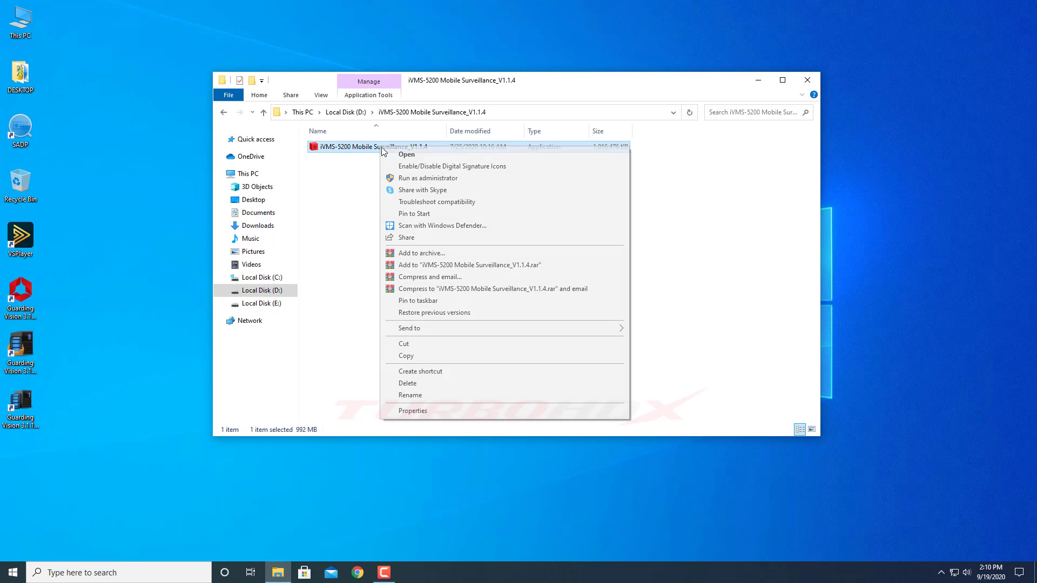
pyautogui.click(416, 179)
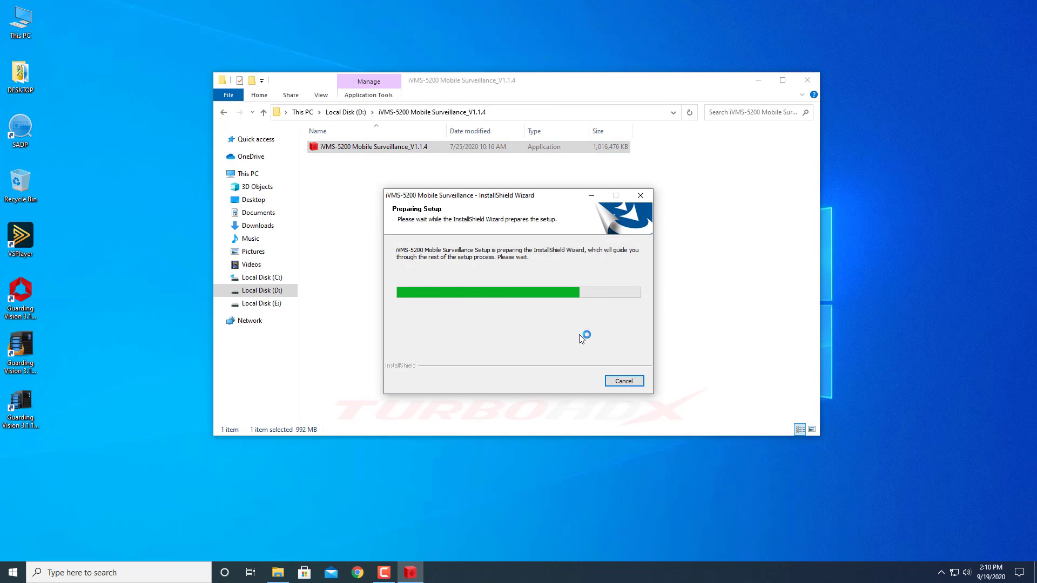
pyautogui.click(575, 381)
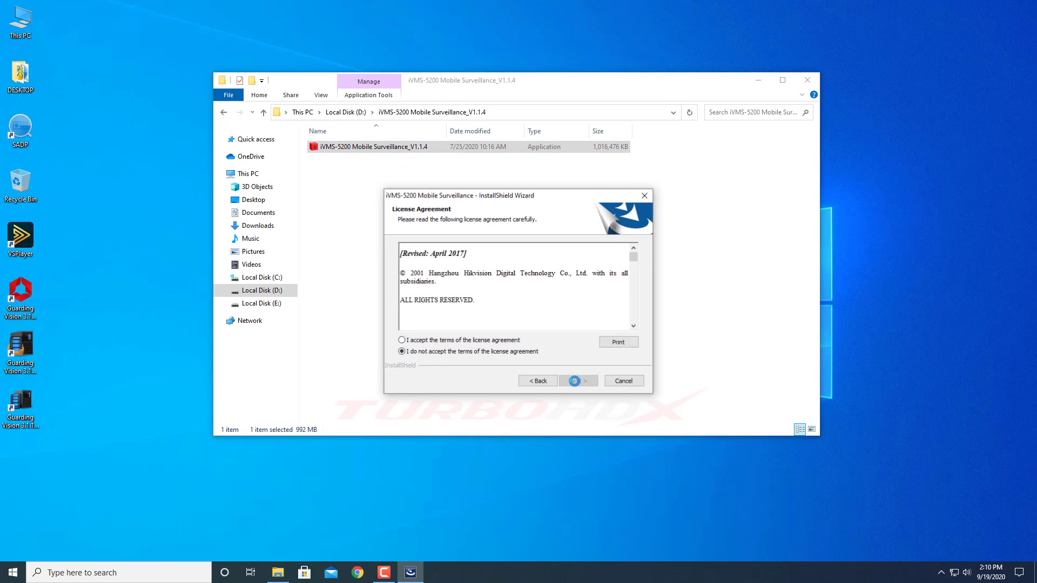
# Accept the license, keep the Default setup type and default install location.
pyautogui.click(402, 341)
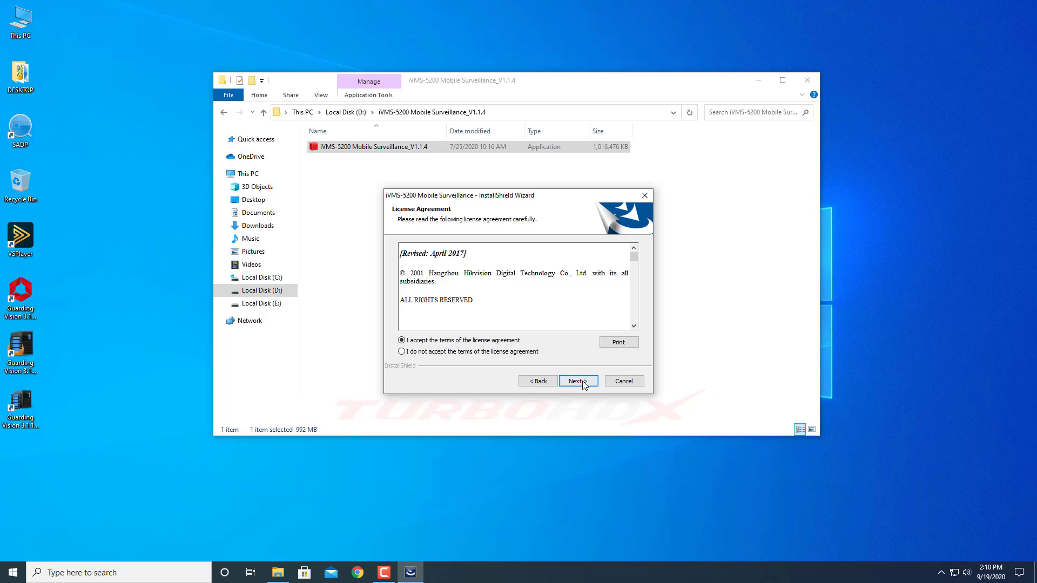
pyautogui.click(579, 381)
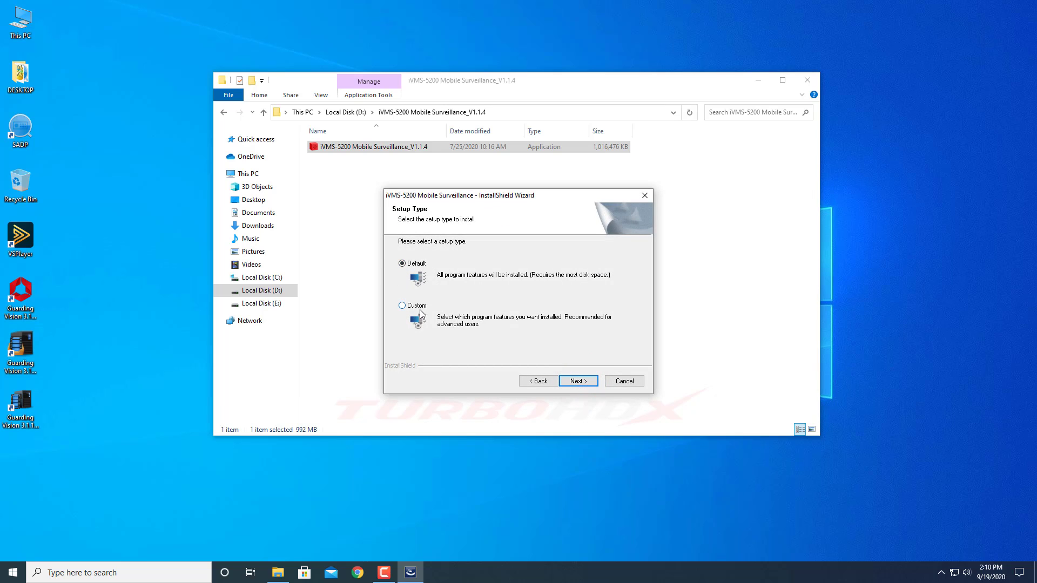
pyautogui.click(578, 383)
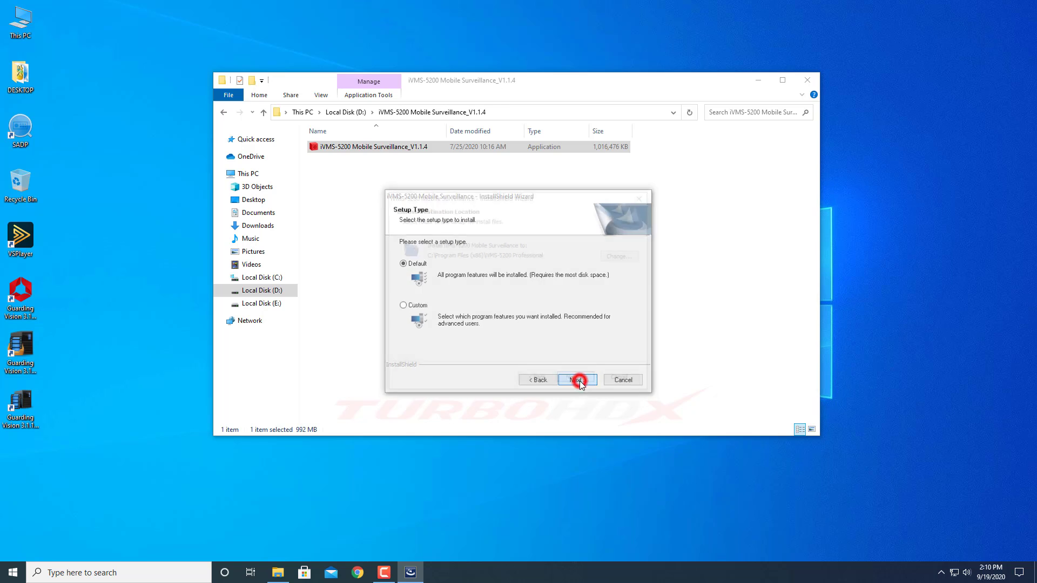
pyautogui.click(579, 381)
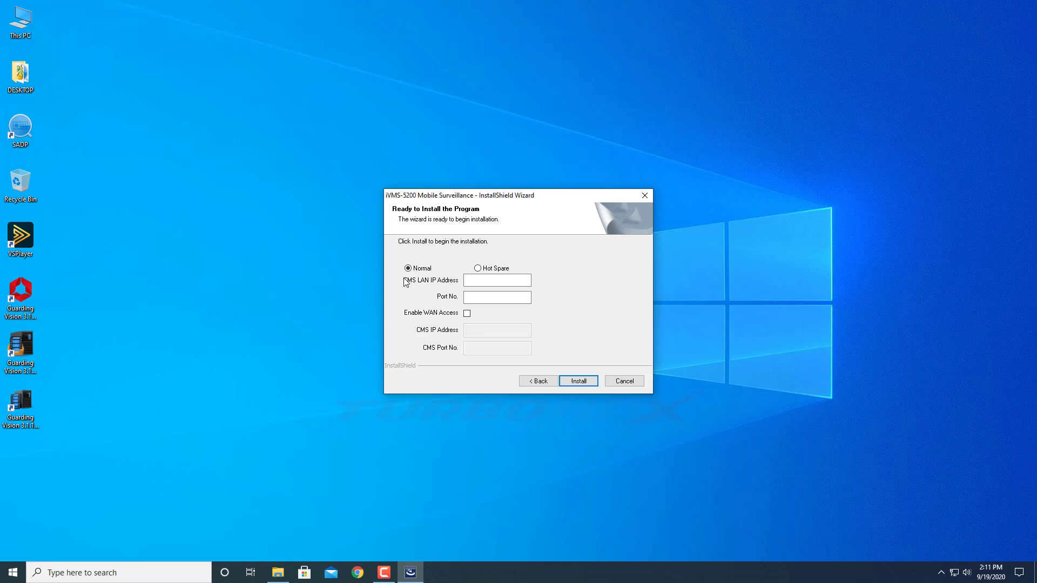
# Set CMS LAN IP 192.168.3.10 and port 98, then start the installation.
pyautogui.click(502, 279)
pyautogui.write('19')
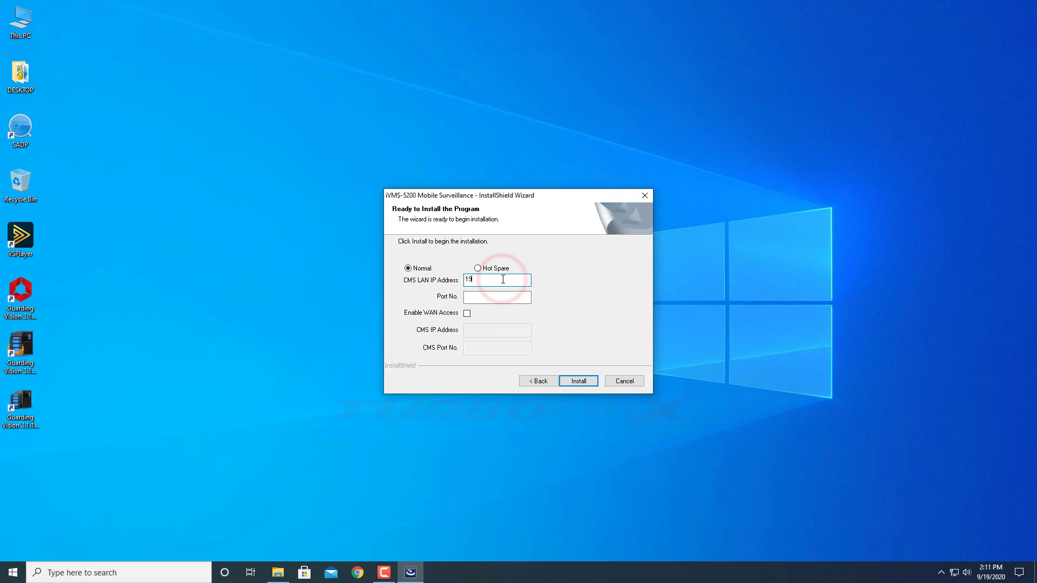
pyautogui.write('2.168.3.10')
pyautogui.click(510, 296)
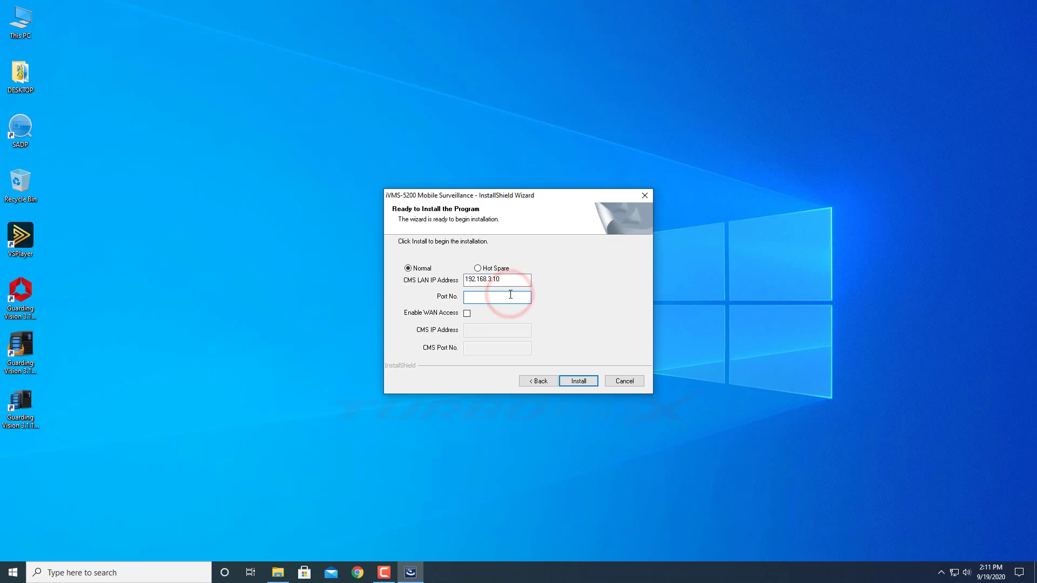
pyautogui.write('98')
pyautogui.click(575, 383)
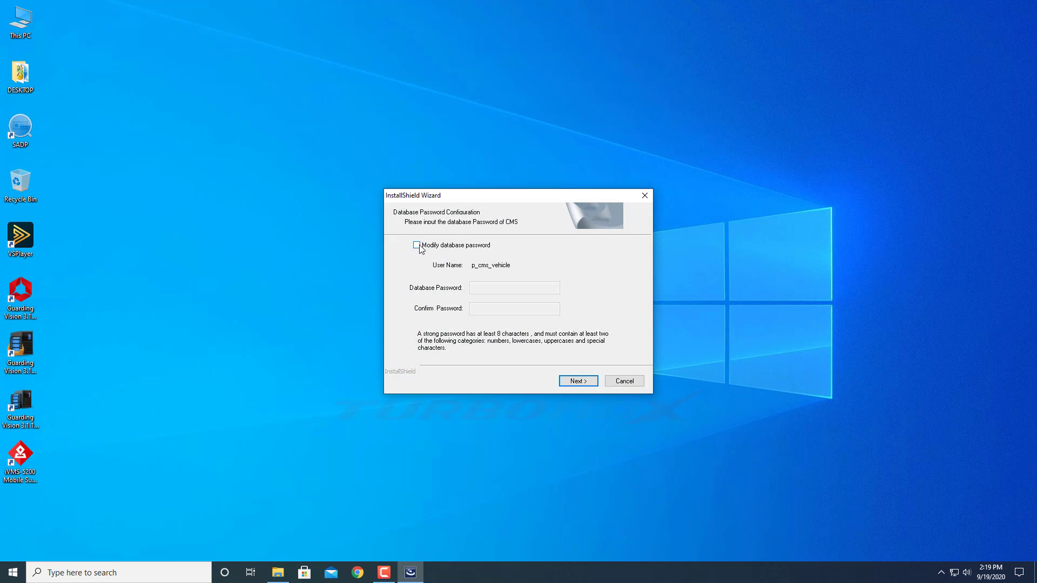
# Keep the default database password and finish the setup wizard.
pyautogui.click(417, 246)
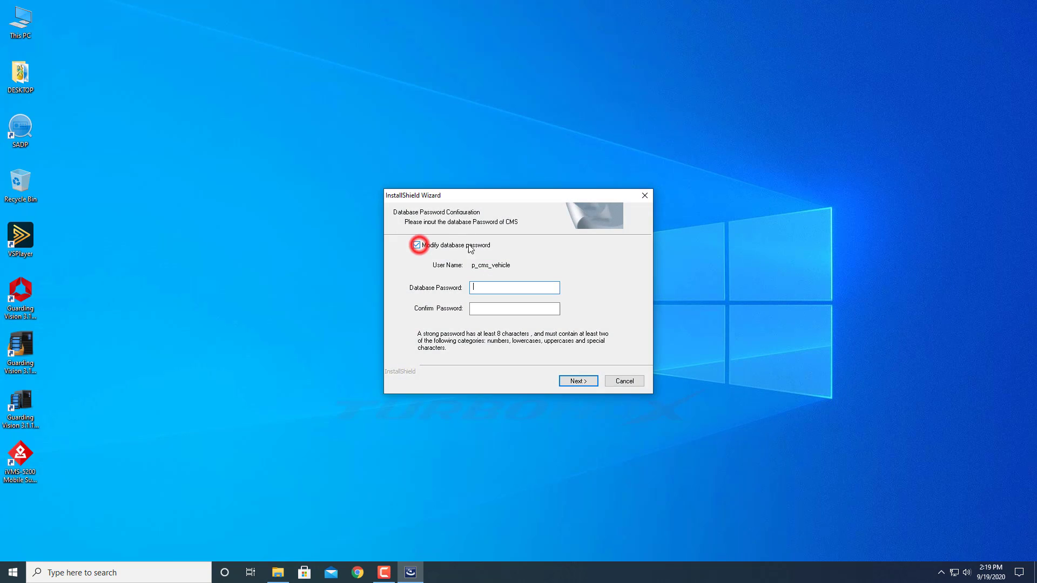
pyautogui.click(418, 245)
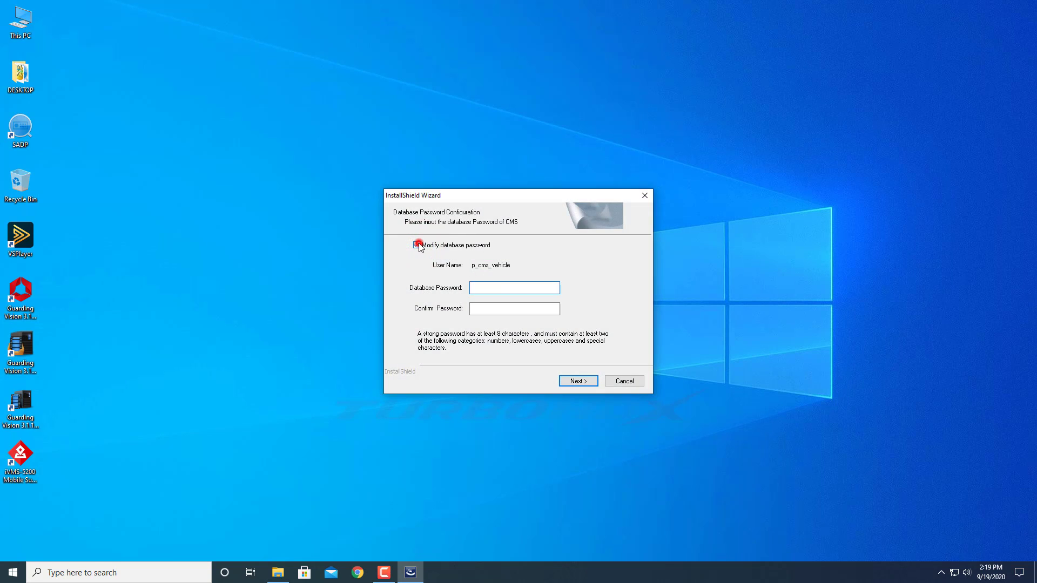
pyautogui.click(584, 381)
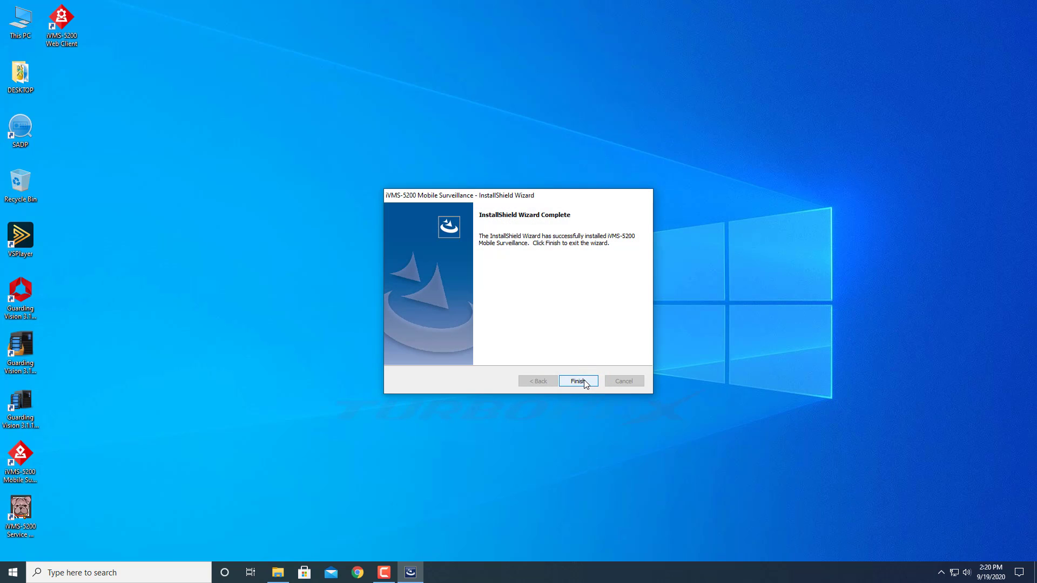
pyautogui.click(585, 381)
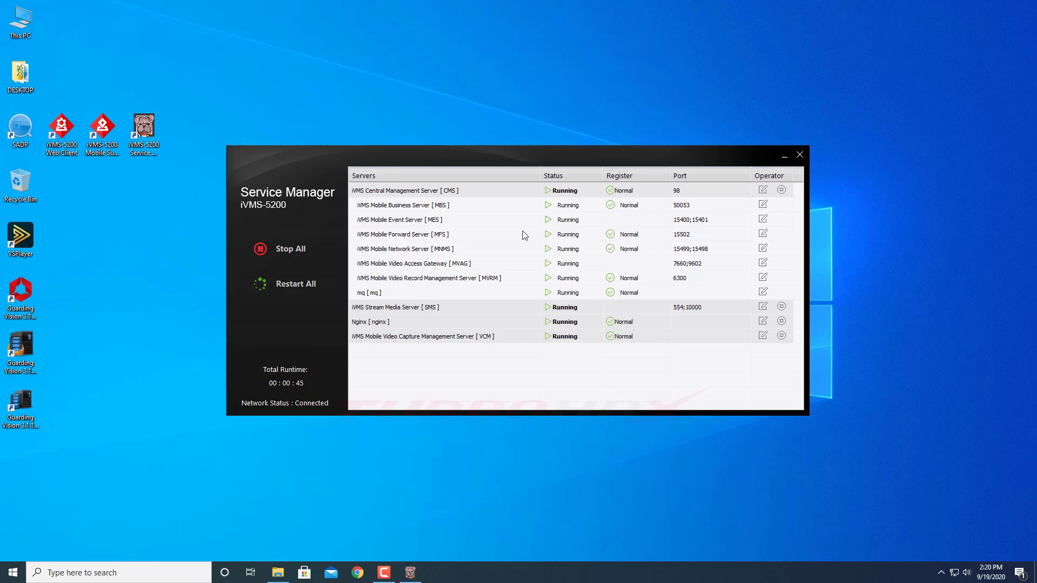
# Review the nginx, mq, MFS and MBS service entries, then close Service Manager.
pyautogui.click(633, 336)
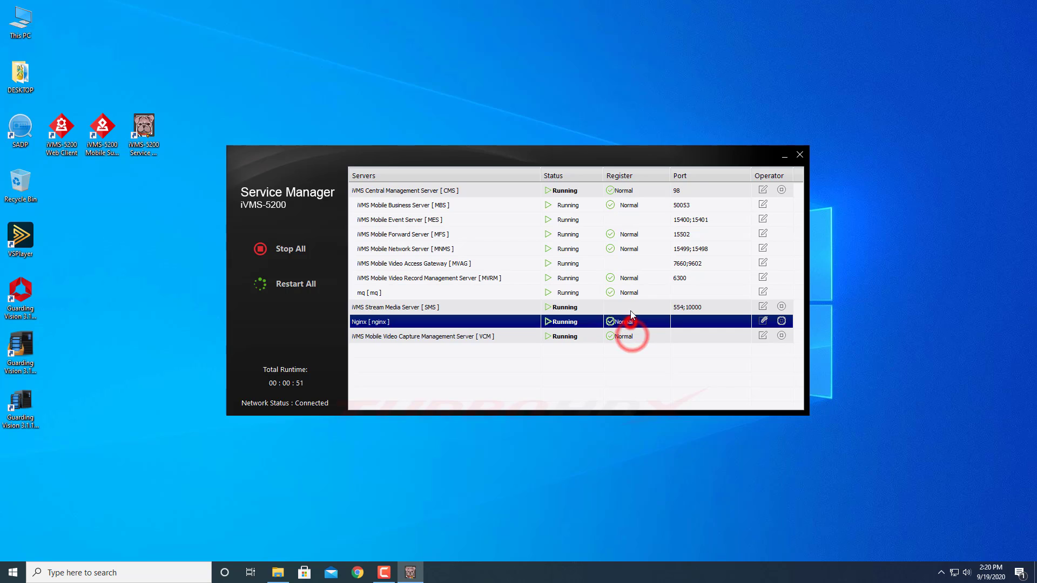
pyautogui.click(631, 293)
pyautogui.click(626, 233)
pyautogui.click(623, 203)
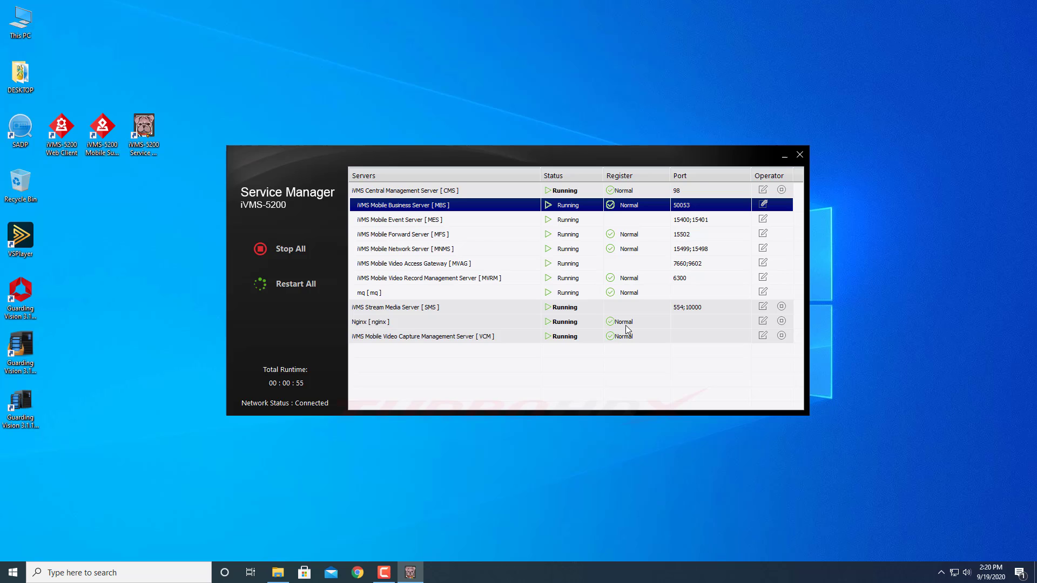
pyautogui.click(800, 155)
# Launch the iVMS-5200 Web Client and create the new admin password.
pyautogui.doubleClick(62, 130)
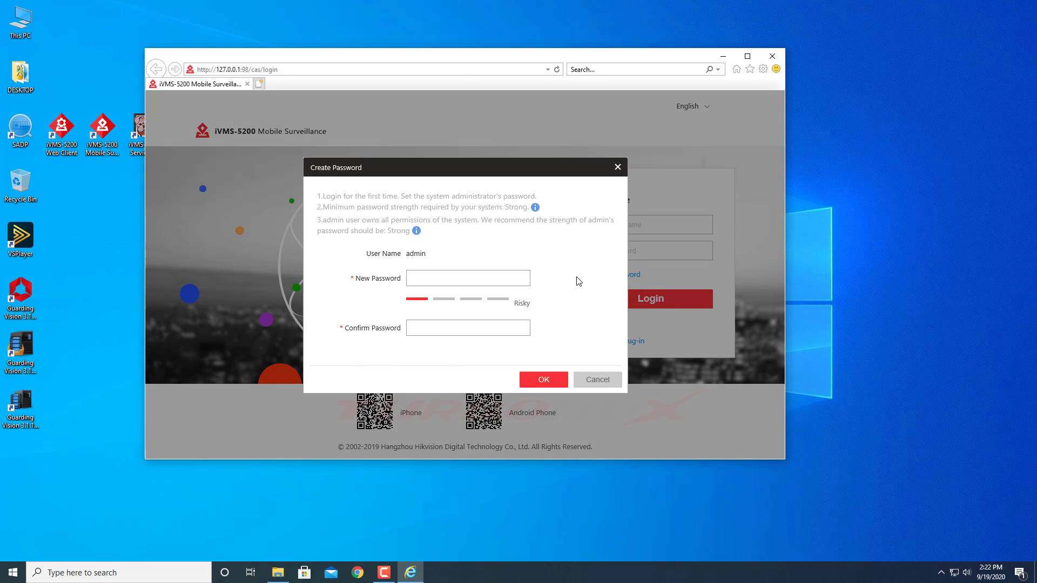
pyautogui.click(445, 278)
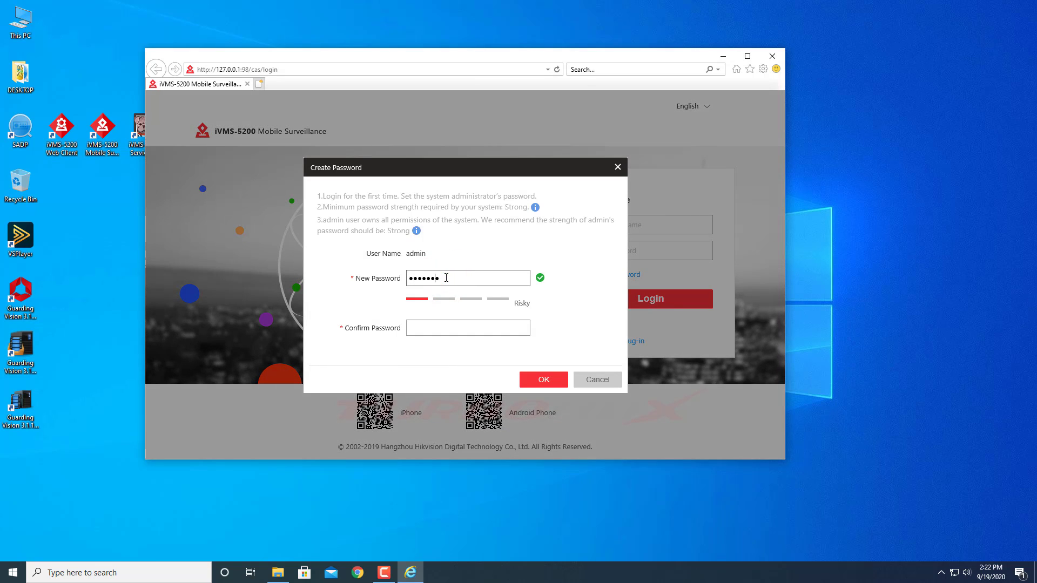
pyautogui.click(457, 326)
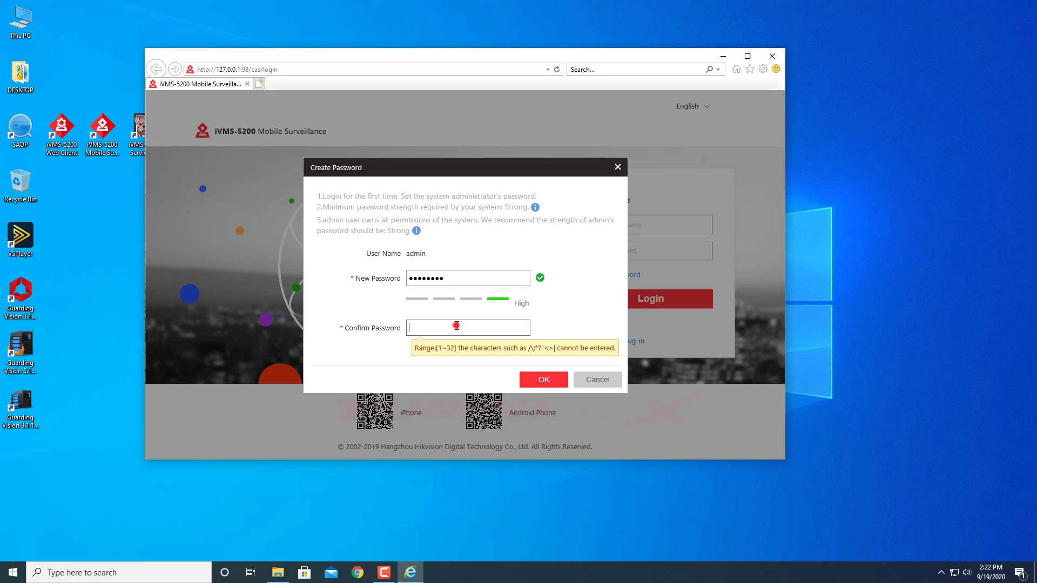
pyautogui.click(543, 380)
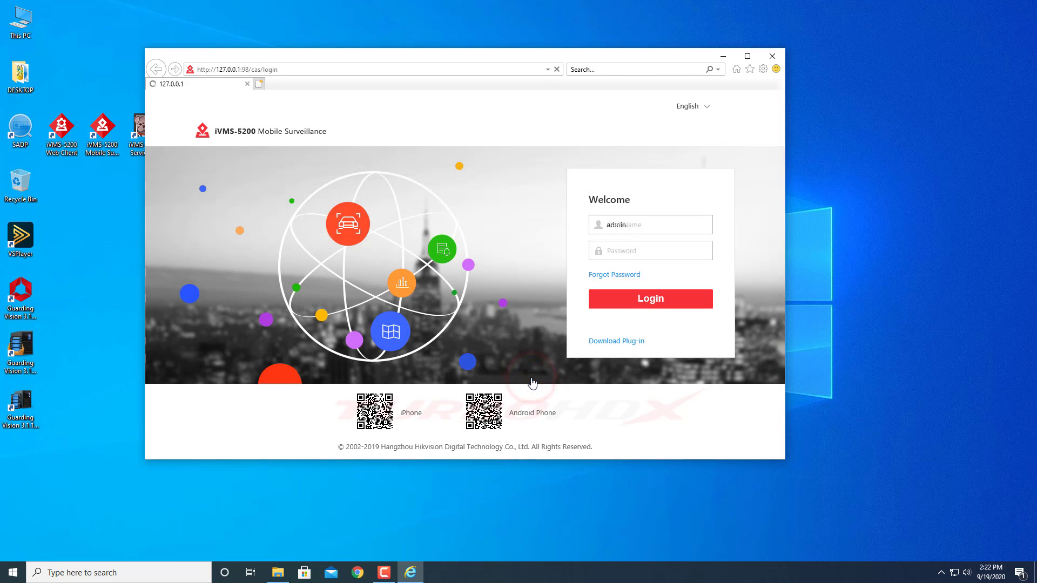
# Widen the browser window and check the license expiry date 2070-12-31 on the home page.
pyautogui.moveTo(785, 459); pyautogui.dragTo(886, 469)
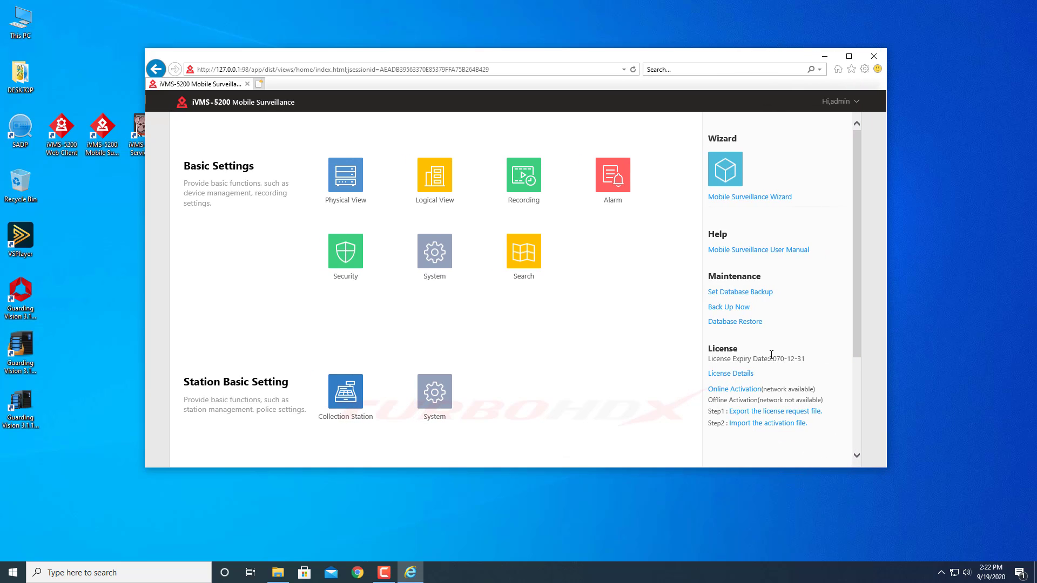
pyautogui.moveTo(771, 357); pyautogui.dragTo(807, 362)
pyautogui.click(617, 351)
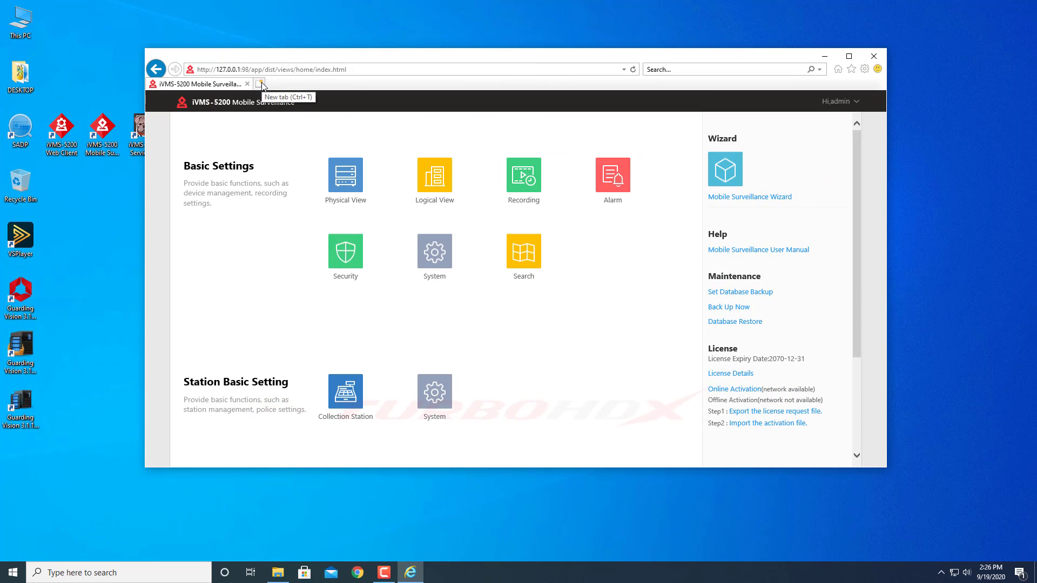
# Log into the TOTOLINK router at 192.168.3.1 as admin in a new tab.
pyautogui.click(261, 85)
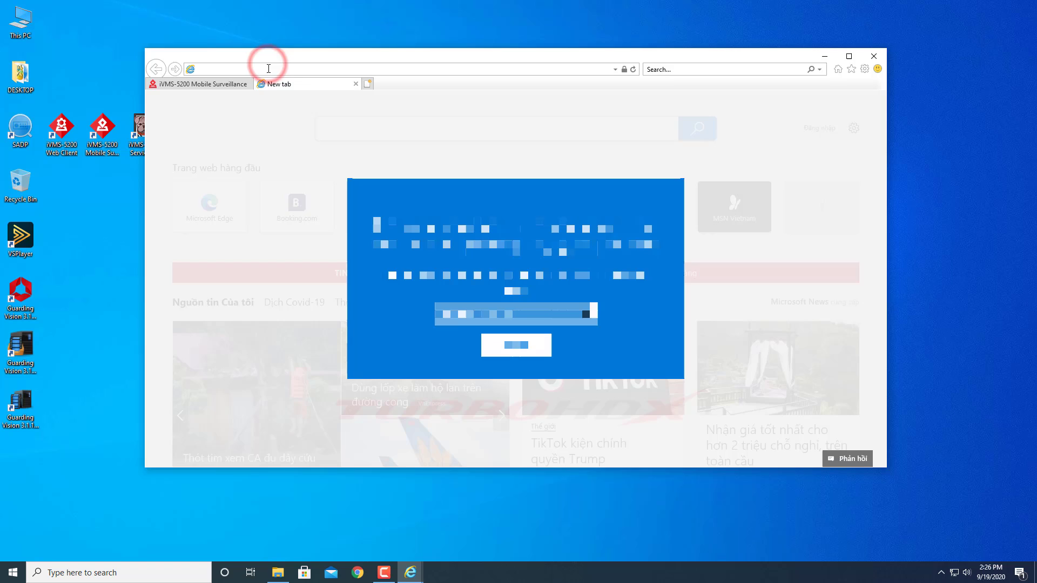
pyautogui.click(252, 68)
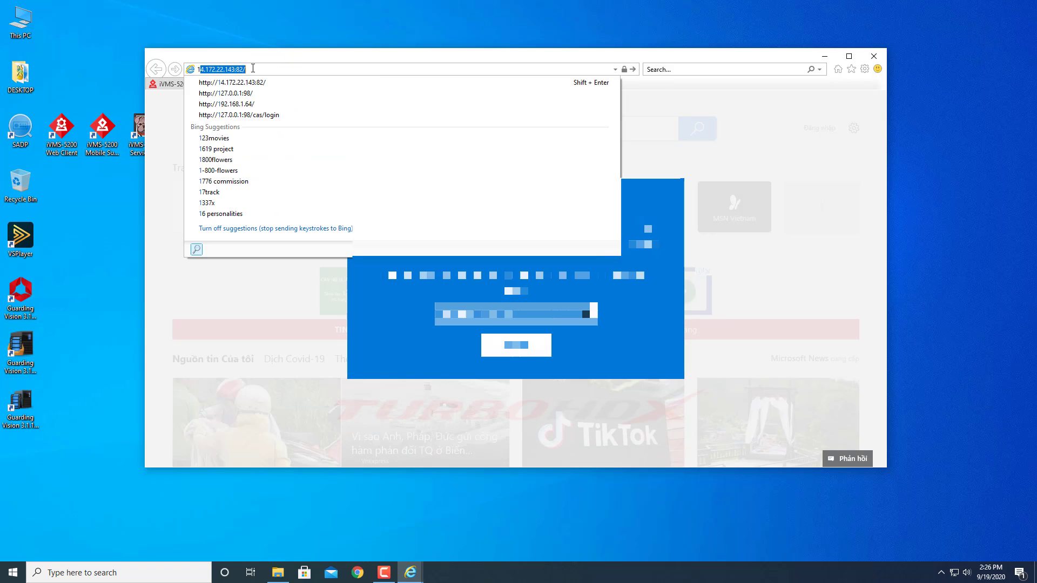
pyautogui.press('BackSpace')
pyautogui.press('BackSpace')
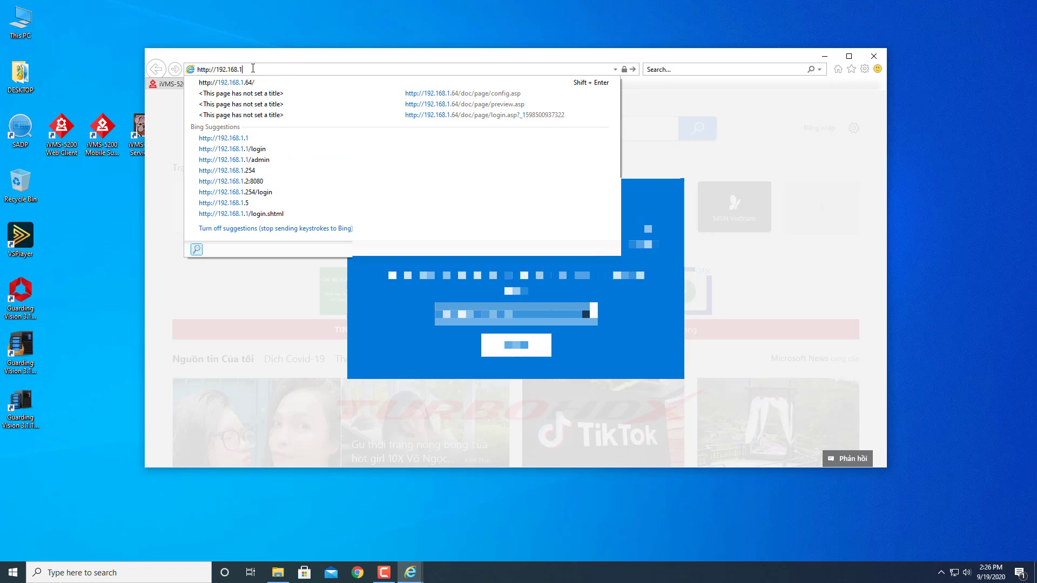
pyautogui.press('BackSpace')
pyautogui.press('Return')
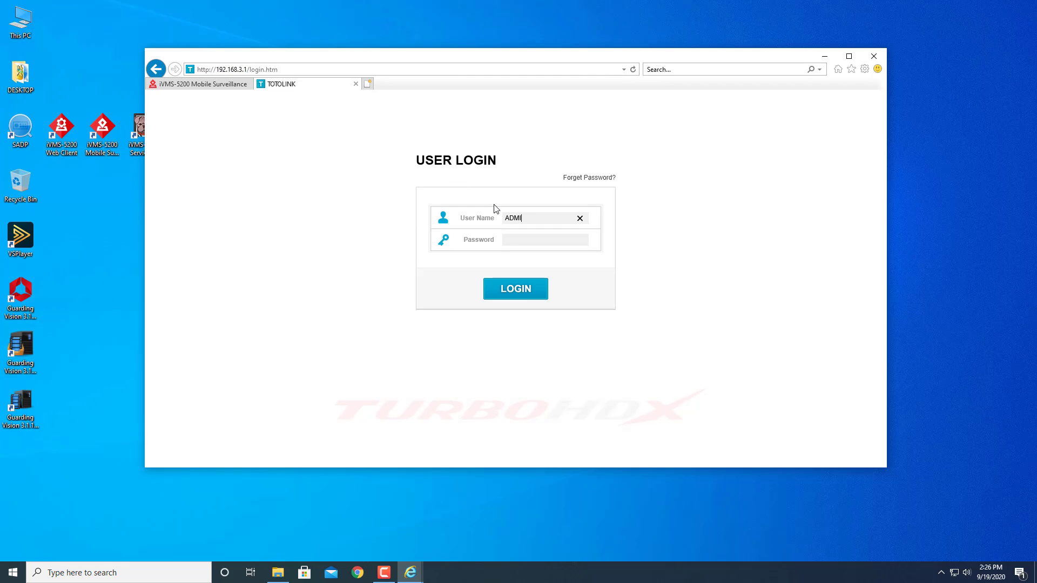
pyautogui.press('Tab')
pyautogui.press('Return')
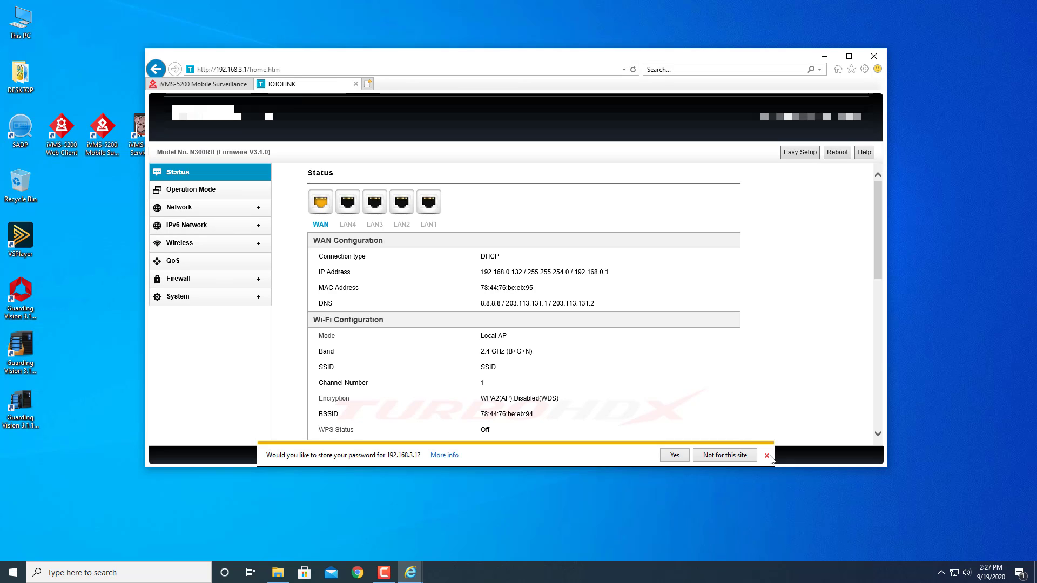
# Enable DMZ for host 192.168.3.10 under Firewall > DMZ and apply it.
pyautogui.click(179, 280)
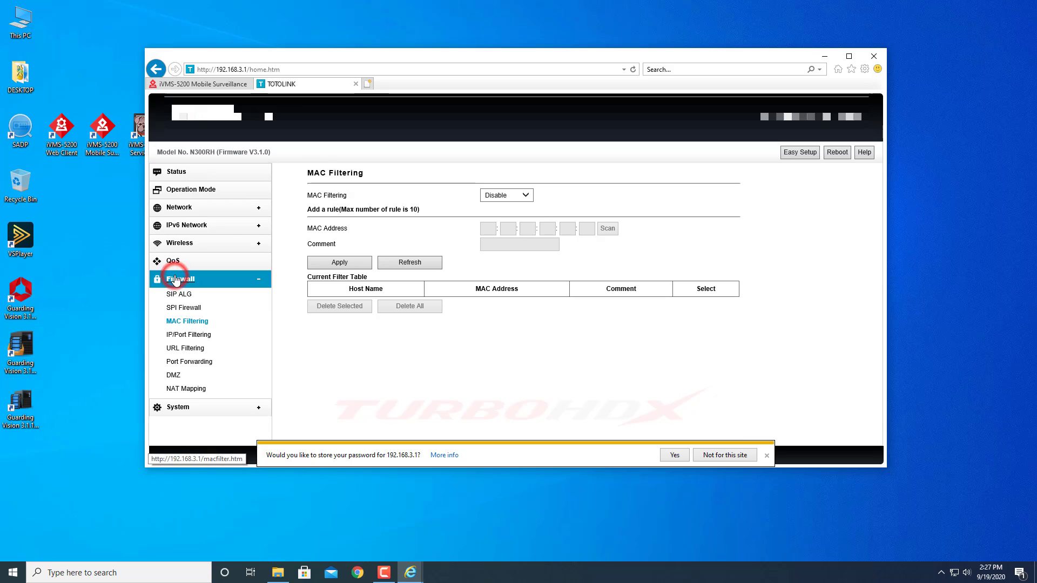
pyautogui.click(172, 375)
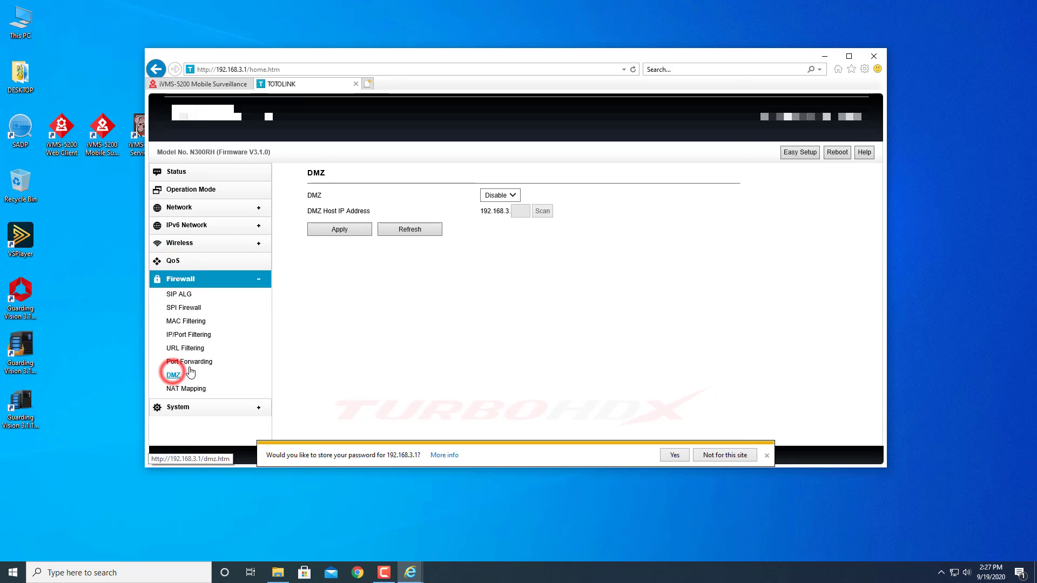
pyautogui.click(512, 195)
pyautogui.click(522, 211)
pyautogui.write('10')
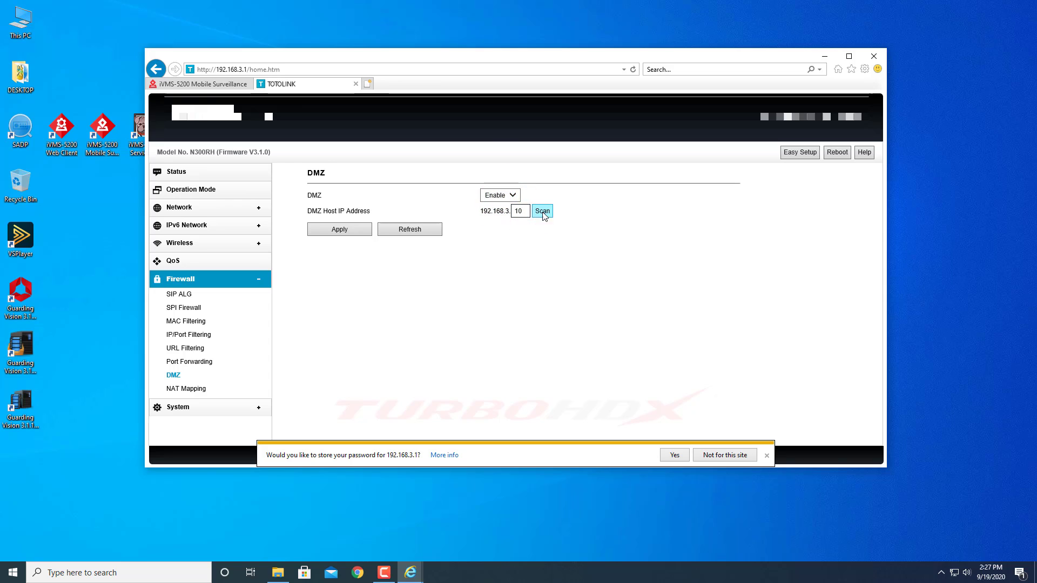
pyautogui.click(341, 233)
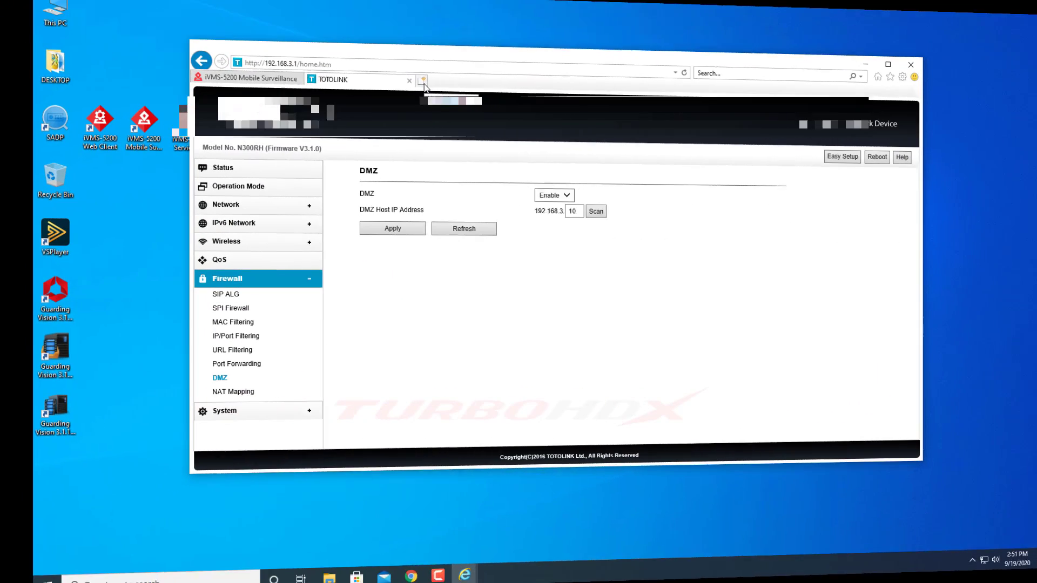
# Check port 98 on CanYouSeeMe.org in a new tab and confirm Success.
pyautogui.click(368, 84)
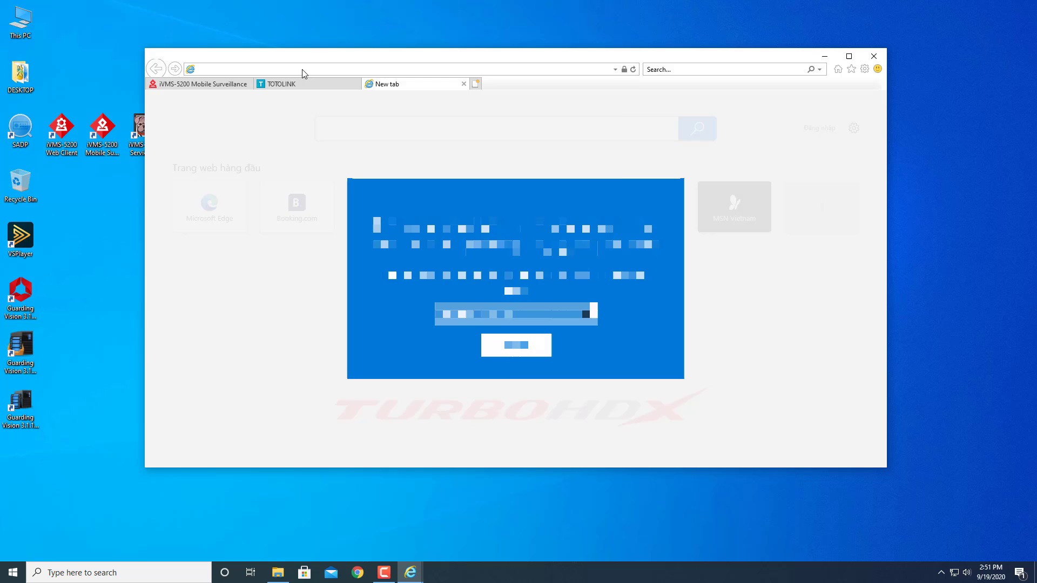
pyautogui.write('canyouseeme.org')
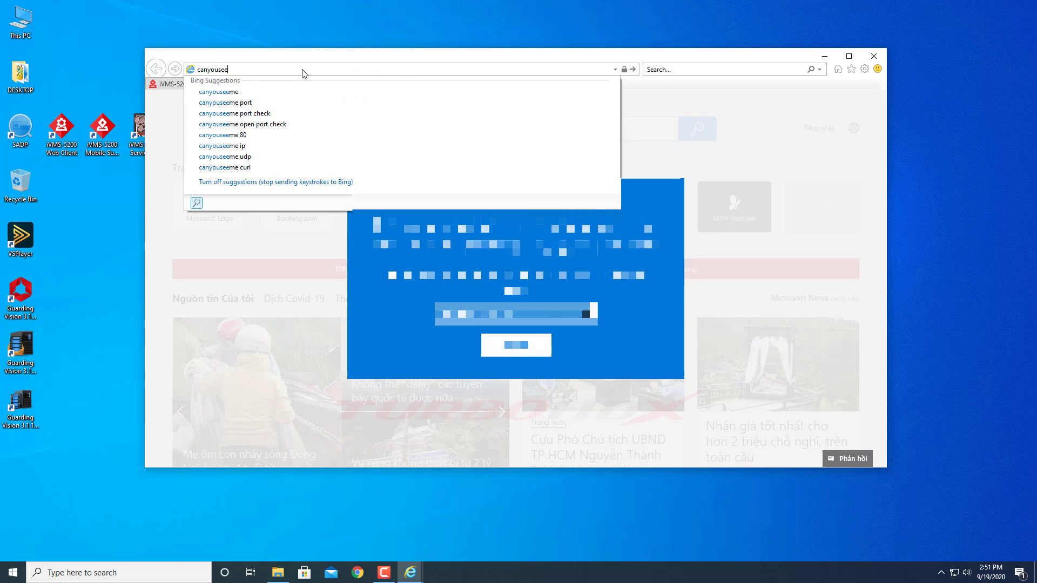
pyautogui.press('Return')
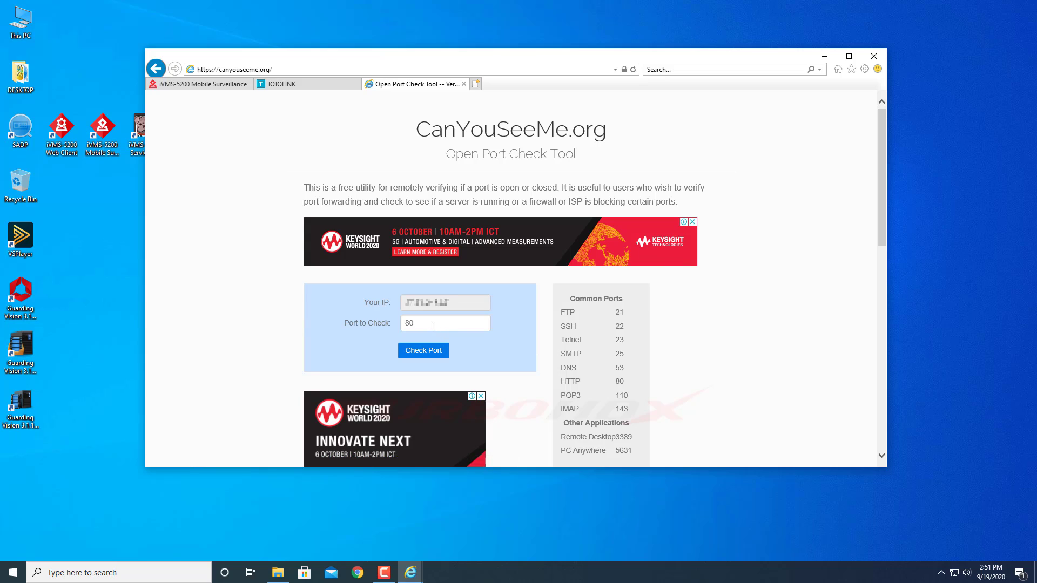
pyautogui.doubleClick(433, 326)
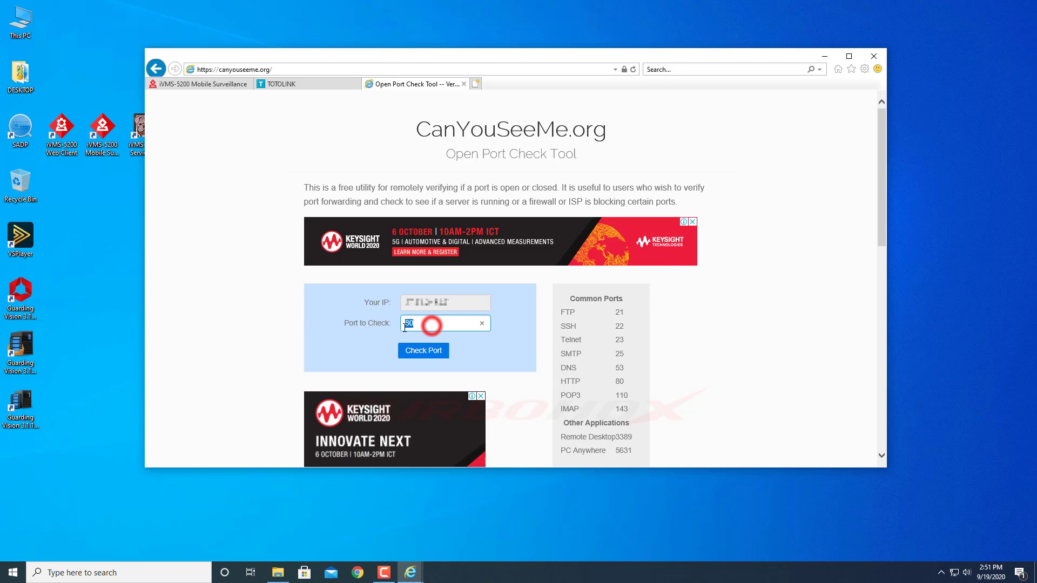
pyautogui.write('98')
pyautogui.click(419, 353)
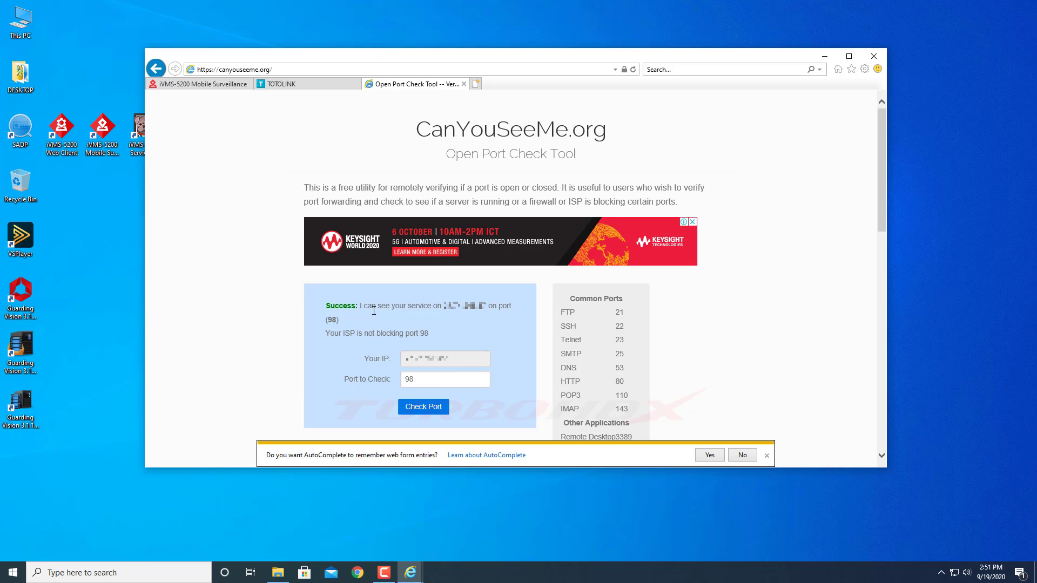
pyautogui.moveTo(331, 306); pyautogui.dragTo(355, 306)
# Check port 7660 on CanYouSeeMe.org and confirm it is reachable.
pyautogui.click(450, 385)
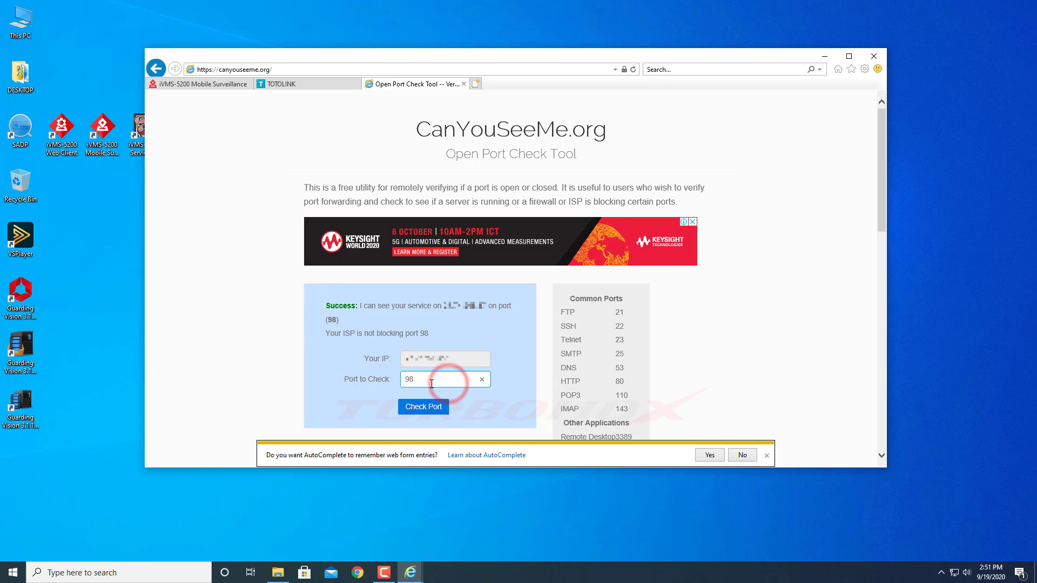
pyautogui.moveTo(430, 380); pyautogui.dragTo(403, 388)
pyautogui.write('7660')
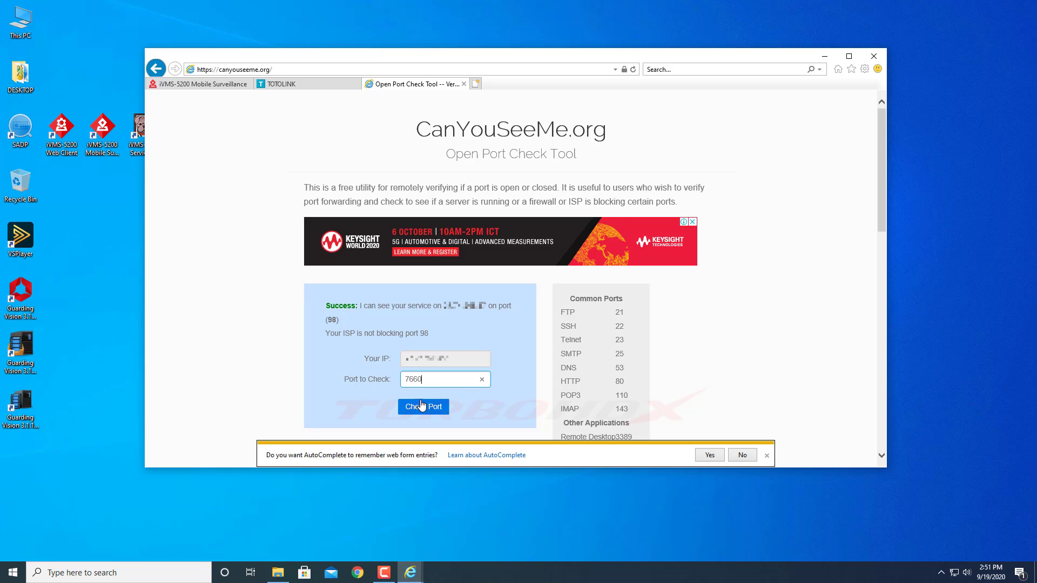
pyautogui.click(420, 406)
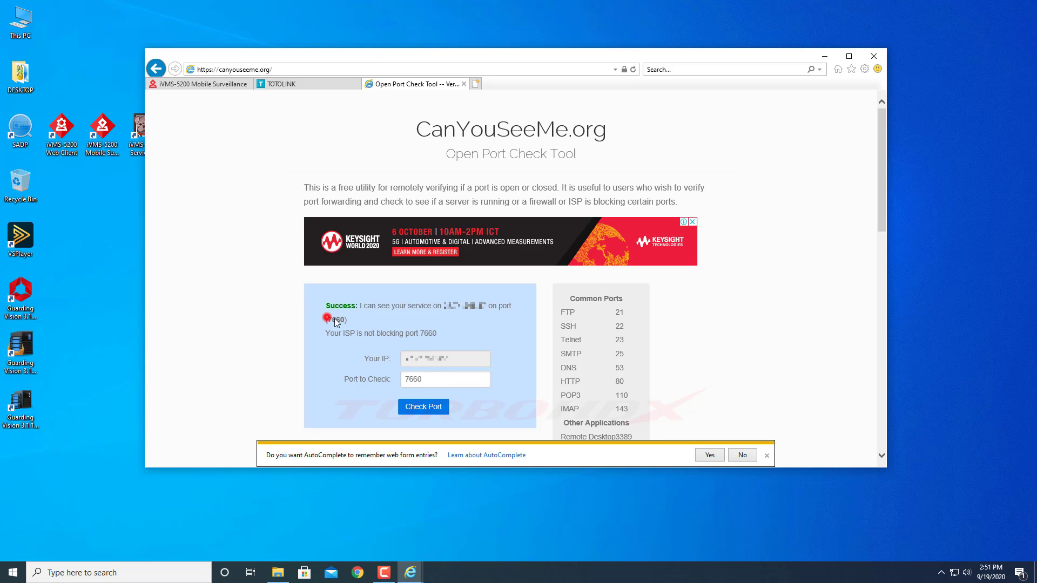
pyautogui.click(397, 325)
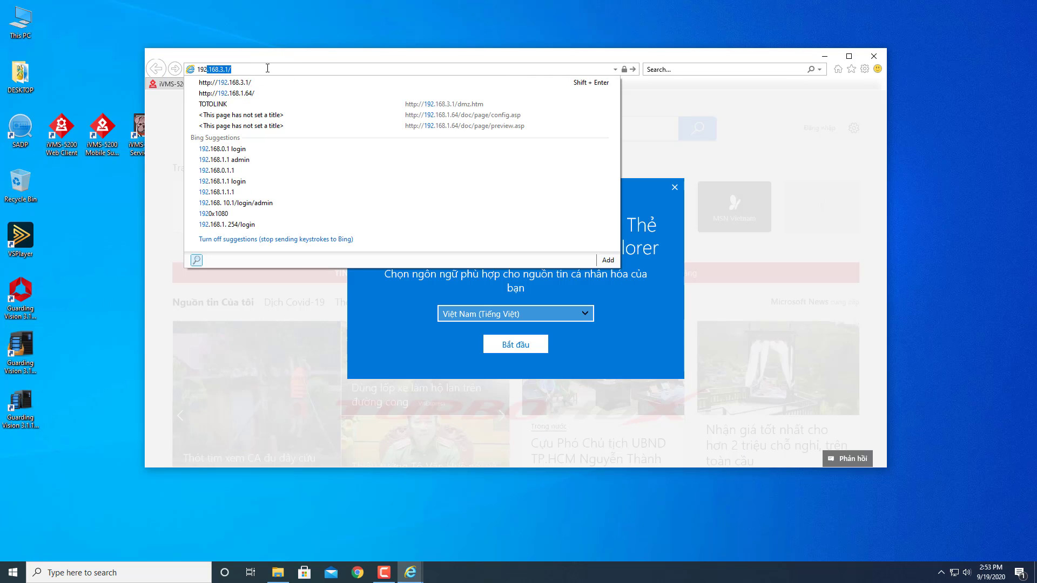
# Navigate the browser to the camera at 192.168.3.11.
pyautogui.press('Down')
pyautogui.press('BackSpace')
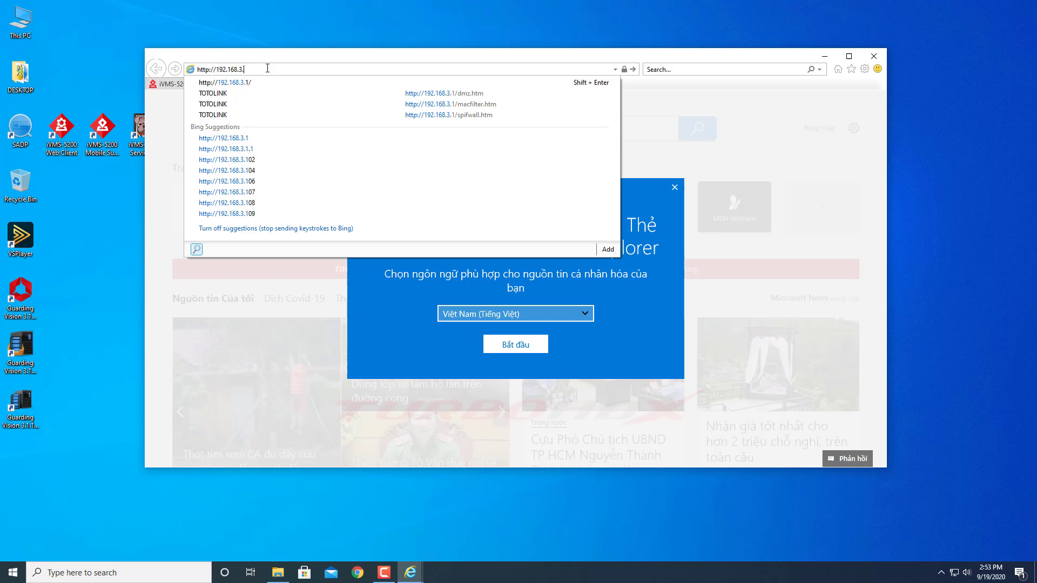
pyautogui.write('11')
pyautogui.press('Return')
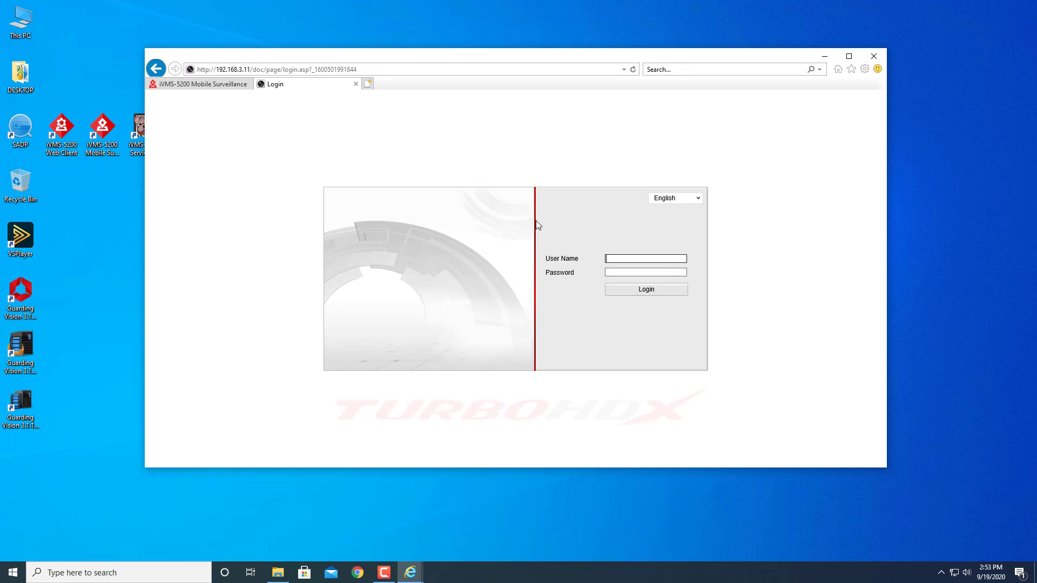
# Log in to the camera as admin to reach its Live View.
pyautogui.press('Tab')
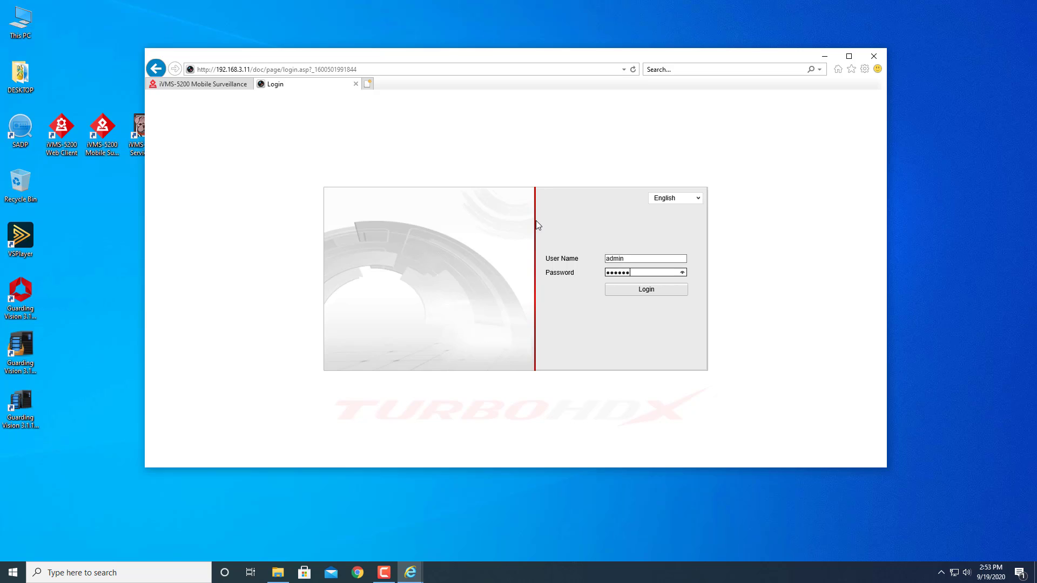
pyautogui.press('Return')
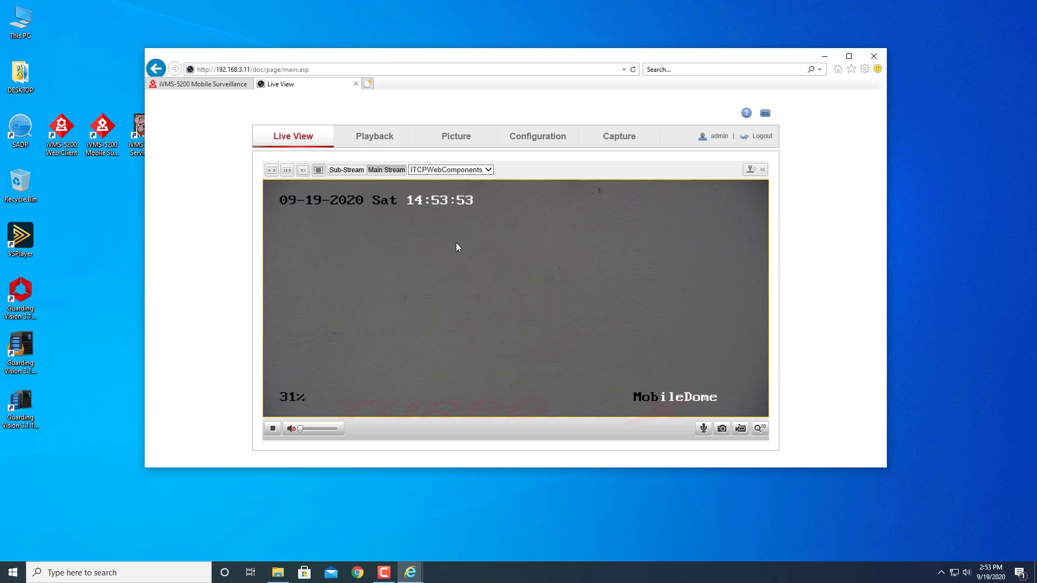
# Enable Access Platform with server 12.34.78.19, port 7660 and device ID 12347819.
pyautogui.click(536, 144)
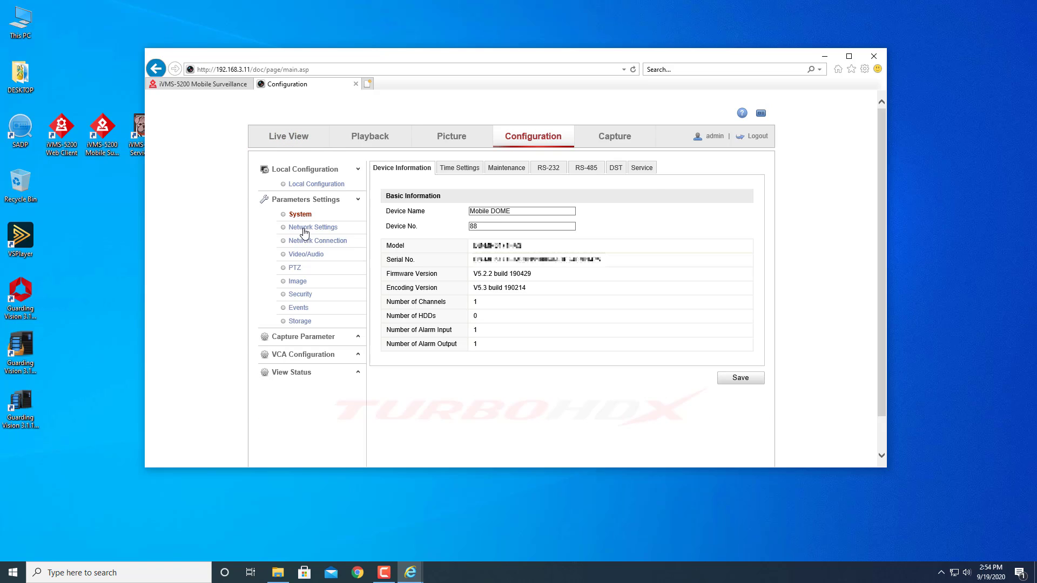
pyautogui.click(304, 231)
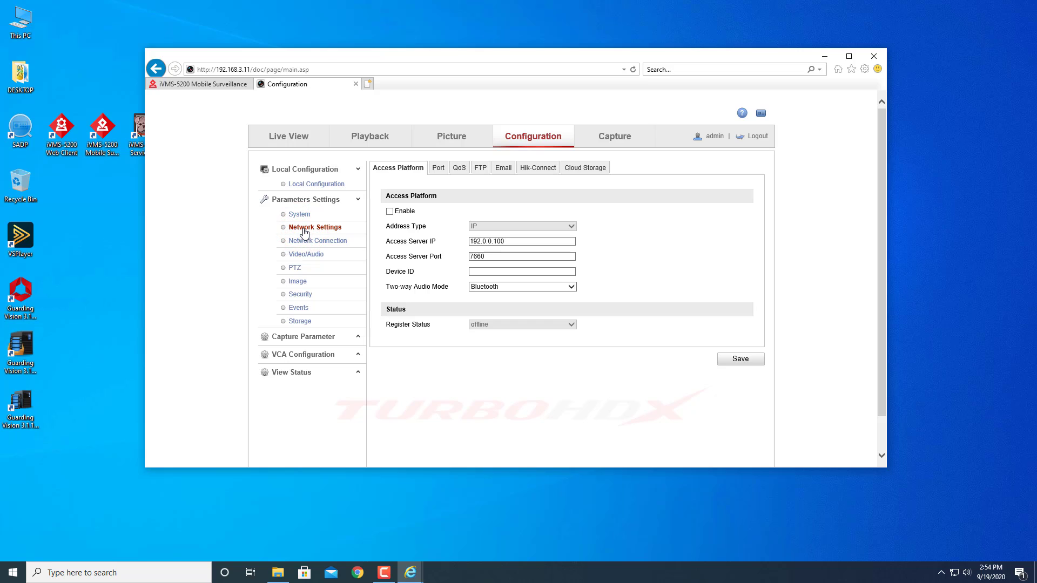
pyautogui.click(390, 212)
pyautogui.doubleClick(509, 241)
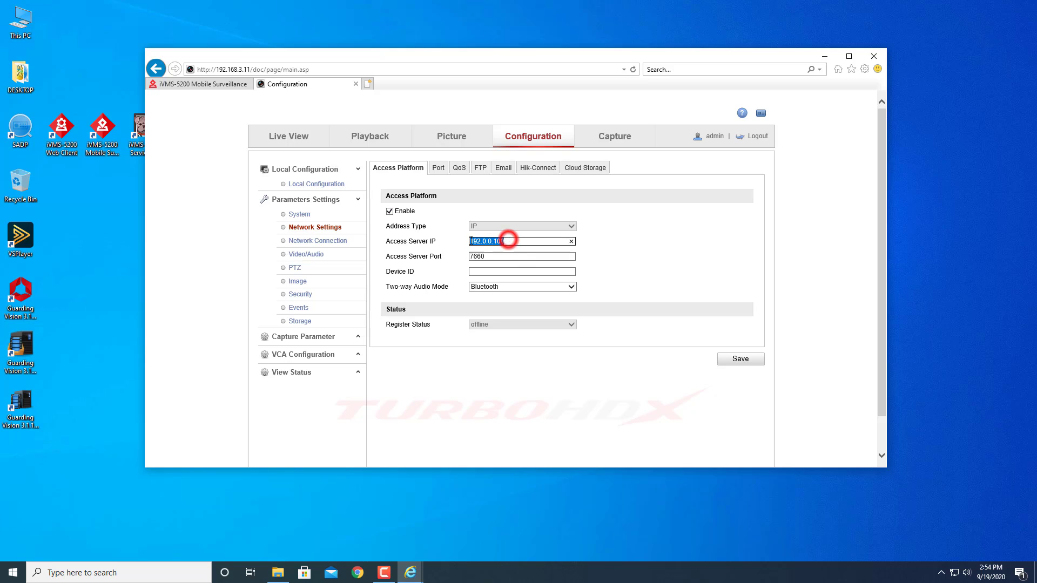
pyautogui.write('12.34.78.19')
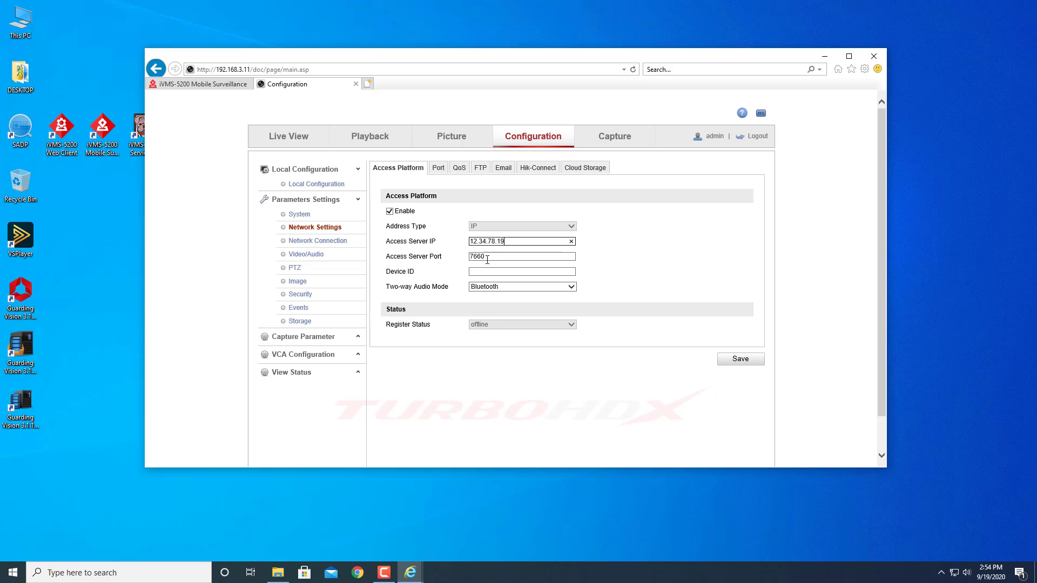
pyautogui.doubleClick(488, 256)
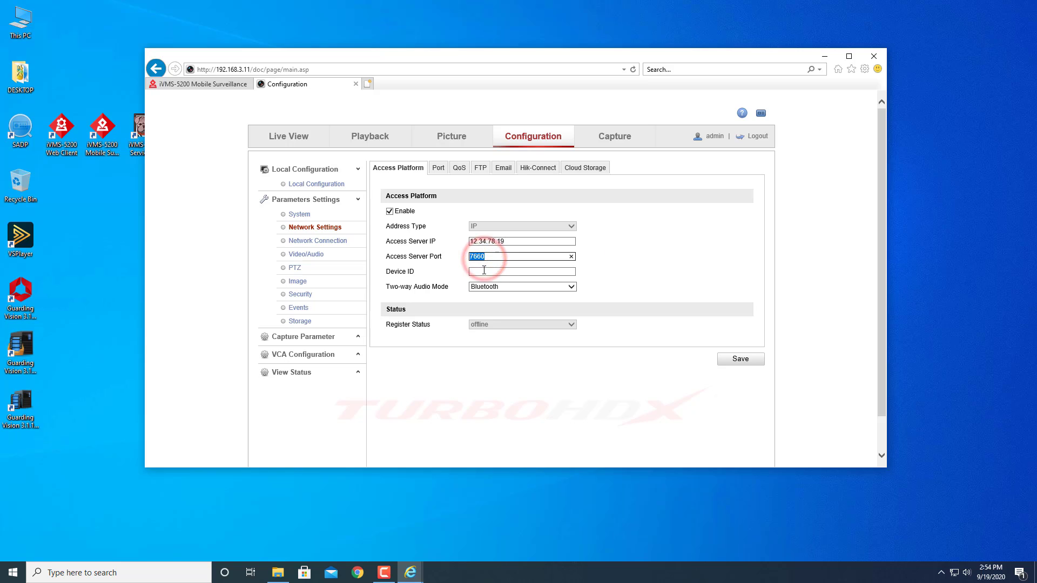
pyautogui.click(488, 274)
pyautogui.write('12347819')
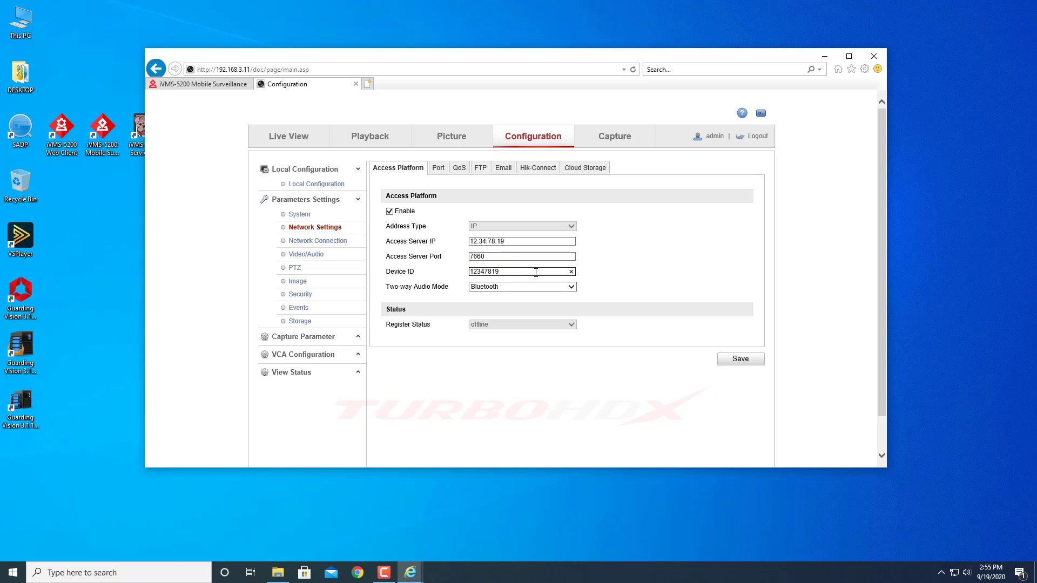
# Set Two-way Audio Mode to Client and save the Access Platform settings.
pyautogui.click(501, 292)
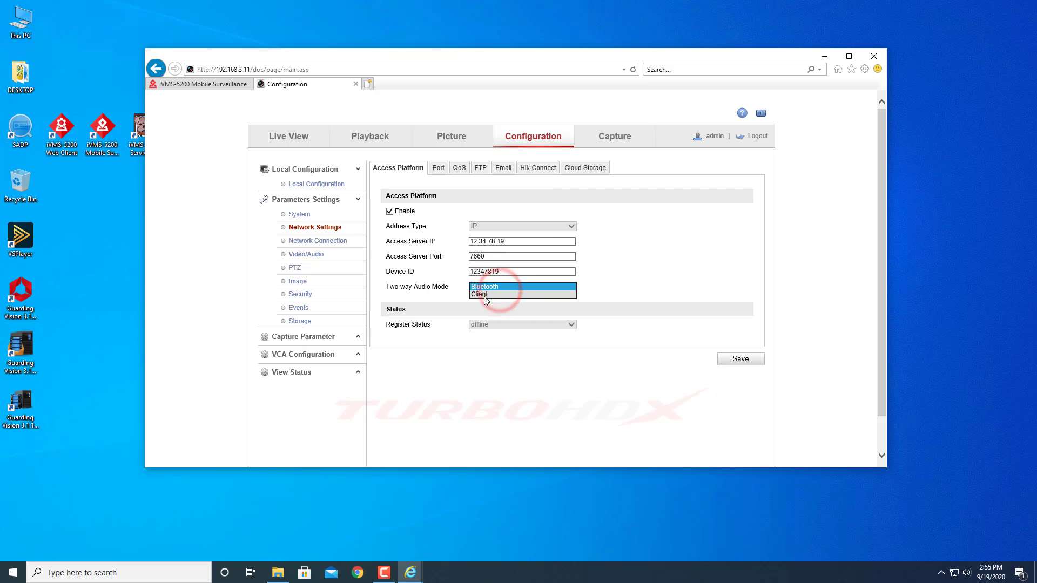
pyautogui.click(485, 299)
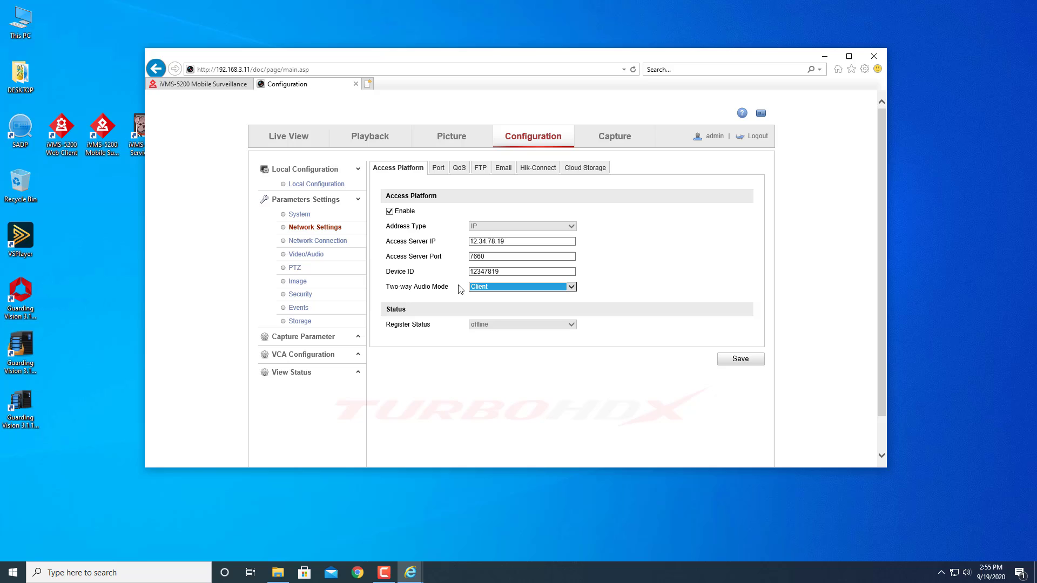
pyautogui.click(742, 362)
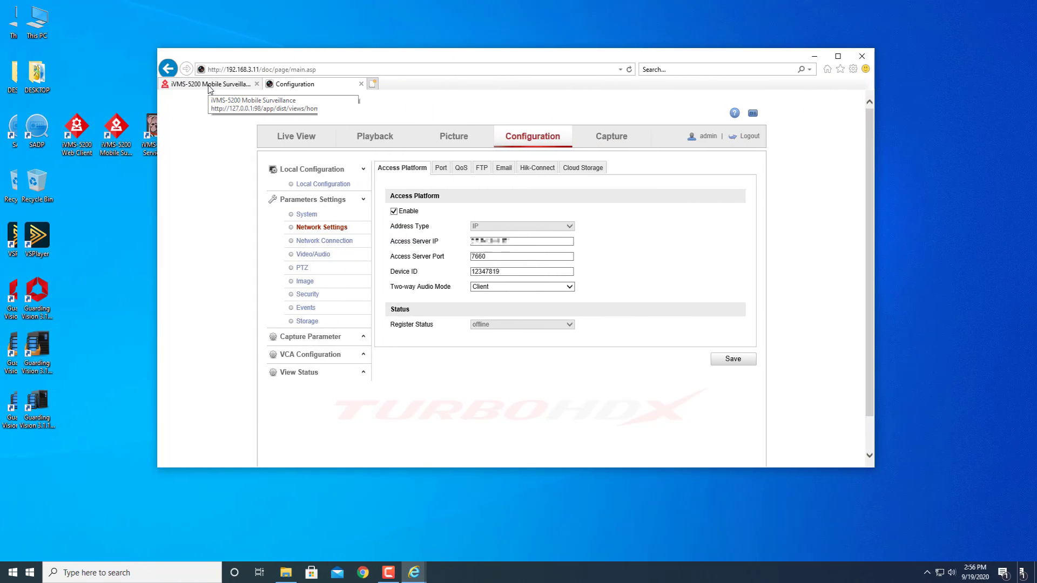
# In Mobile Surveillance System > IP Address, turn WAN Access on.
pyautogui.click(199, 83)
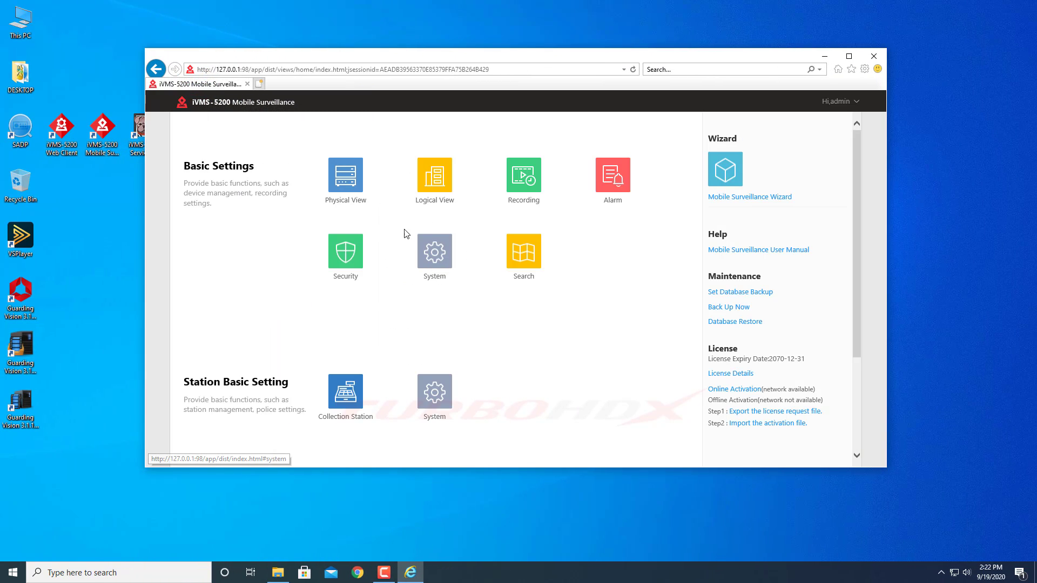
pyautogui.click(436, 258)
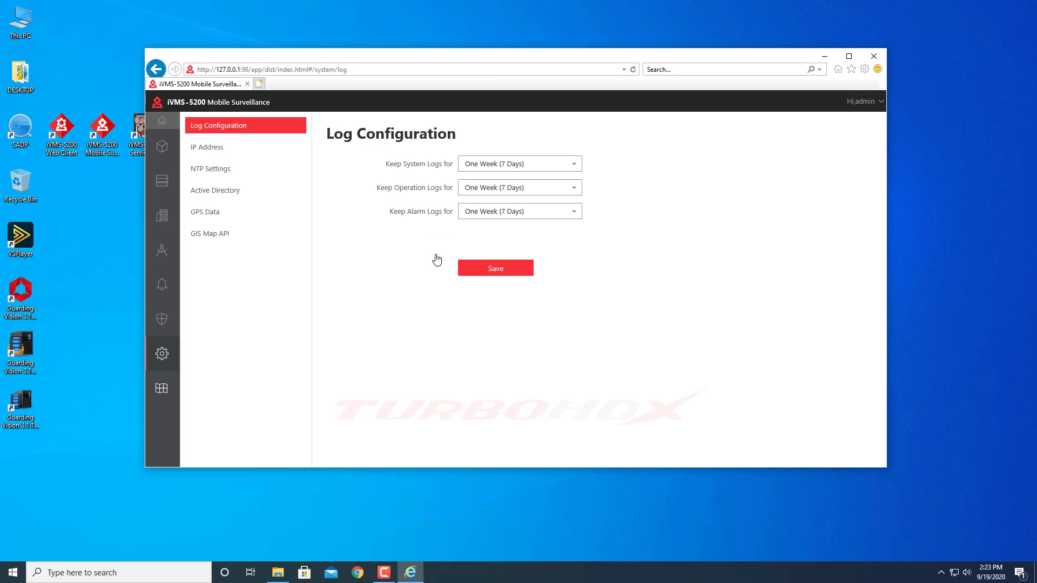
pyautogui.click(220, 154)
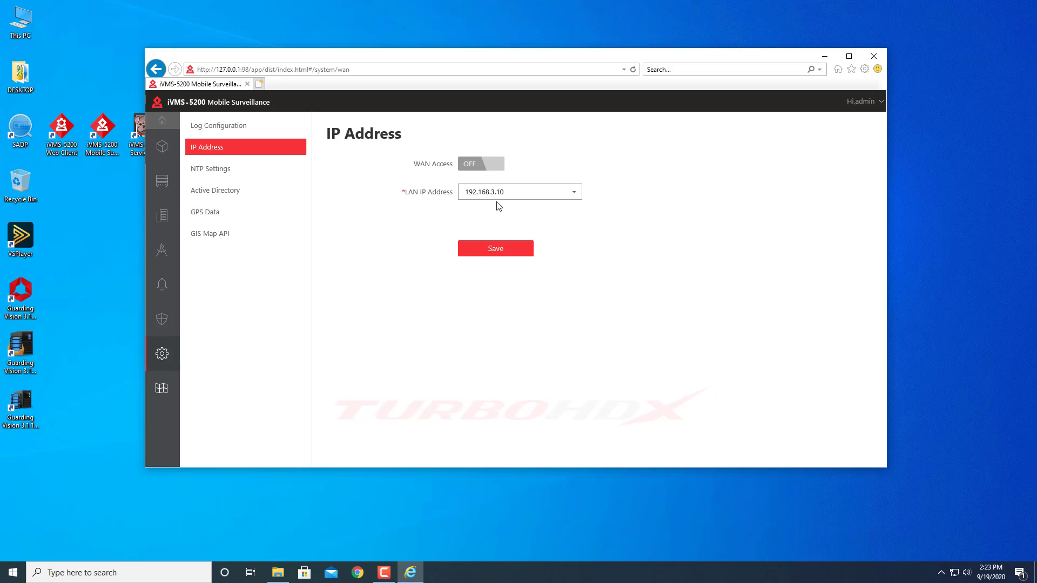
pyautogui.click(476, 166)
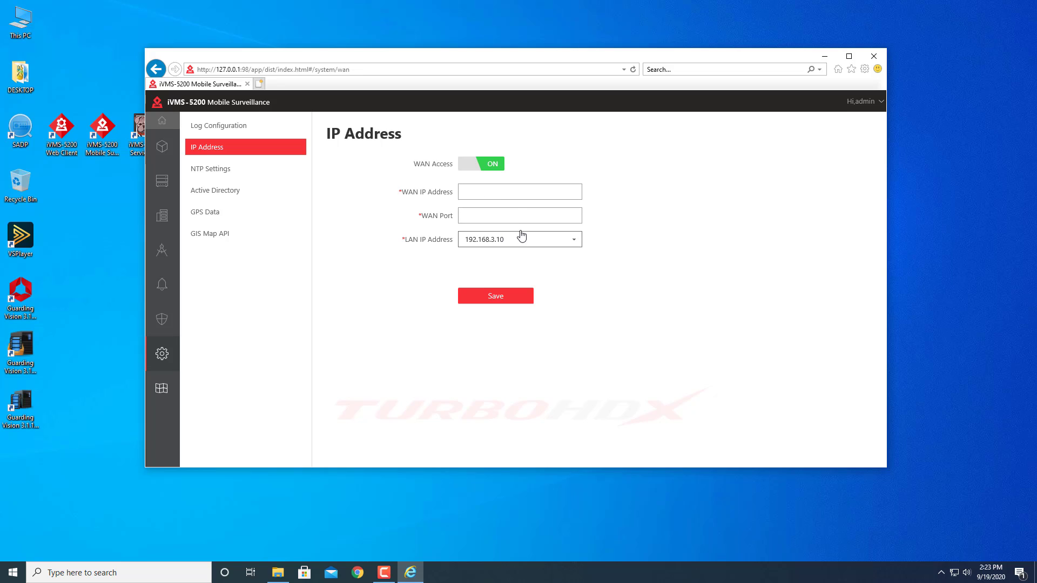
# Set WAN IP 12.34.78.19 and WAN port 98 and save the address settings.
pyautogui.click(485, 193)
pyautogui.write('12')
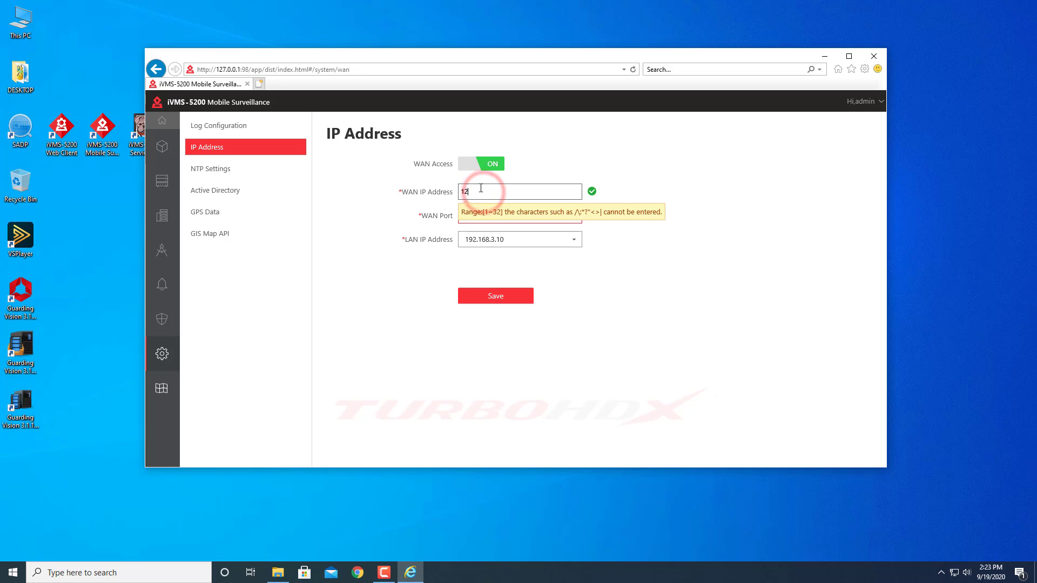
pyautogui.write('.34.78.1')
pyautogui.write('9')
pyautogui.click(567, 289)
pyautogui.click(495, 216)
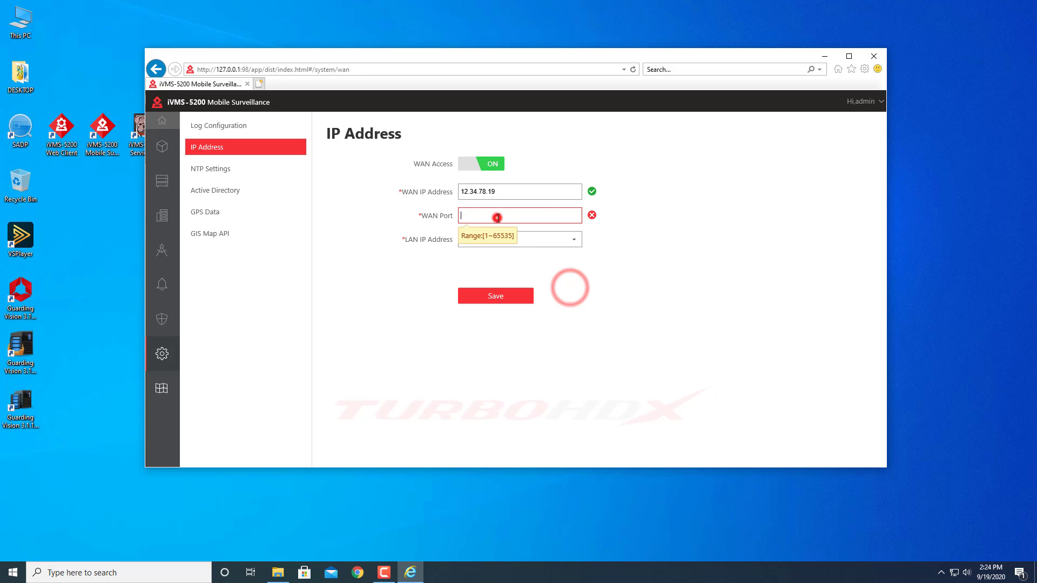
pyautogui.write('98')
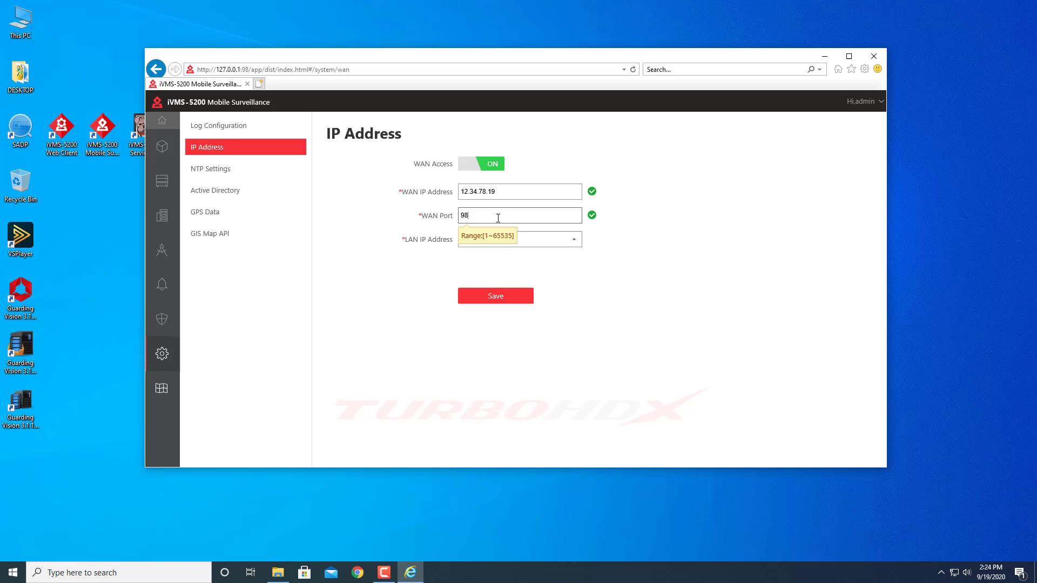
pyautogui.click(562, 287)
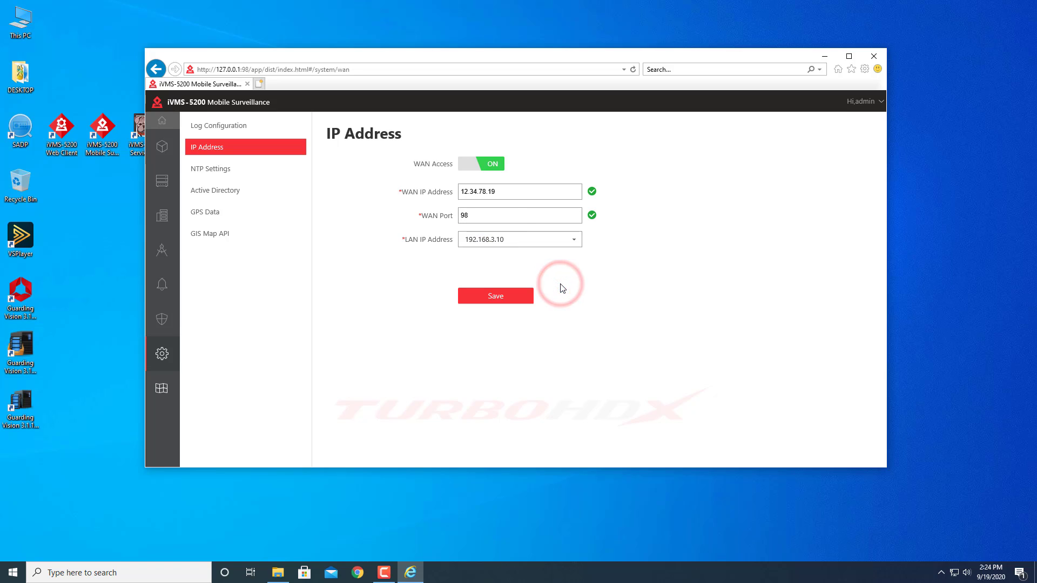
pyautogui.click(499, 297)
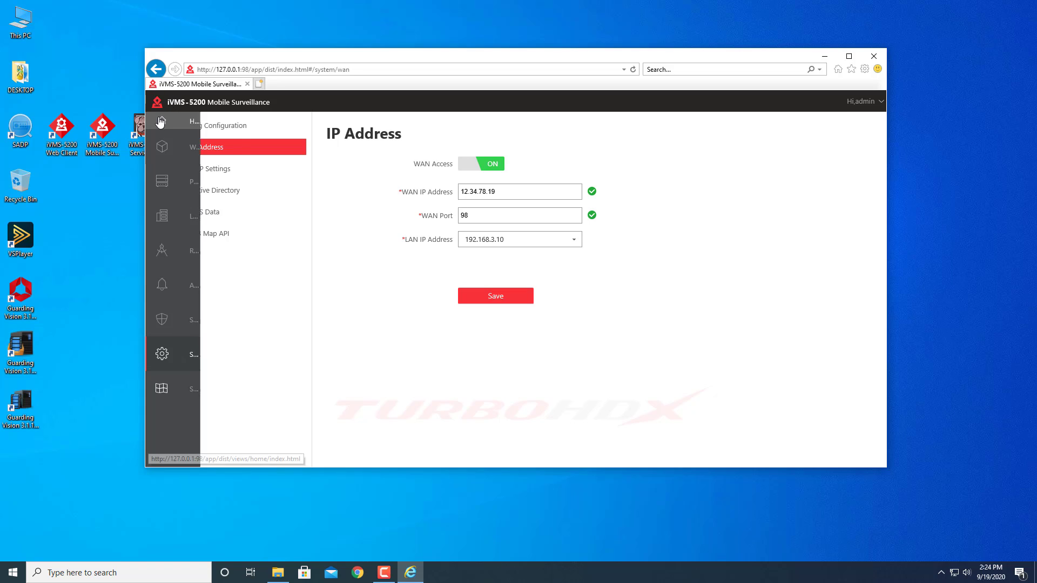
# In Physical View, start adding a new streaming server.
pyautogui.click(159, 102)
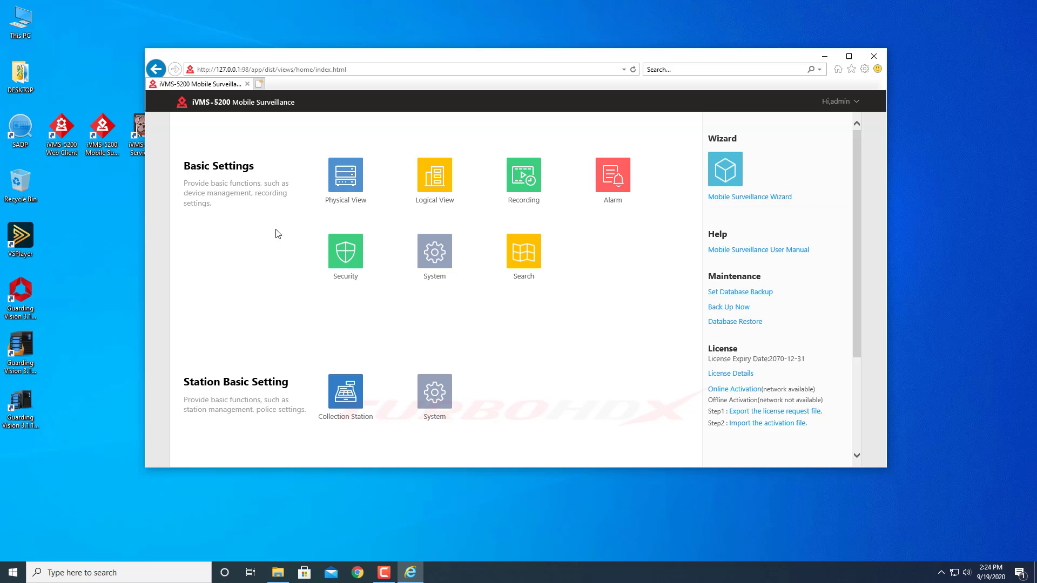
pyautogui.click(353, 191)
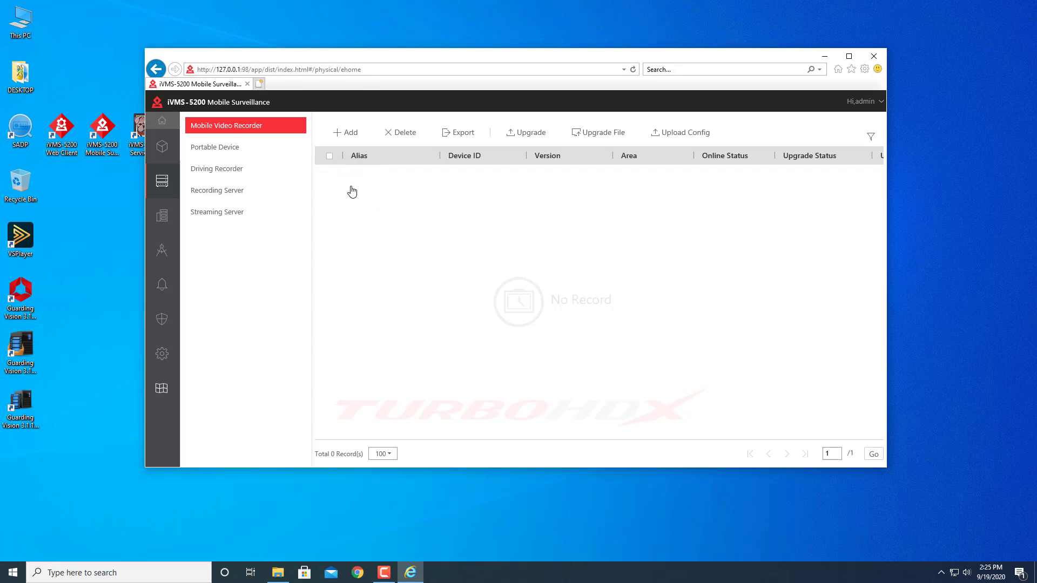
pyautogui.click(216, 213)
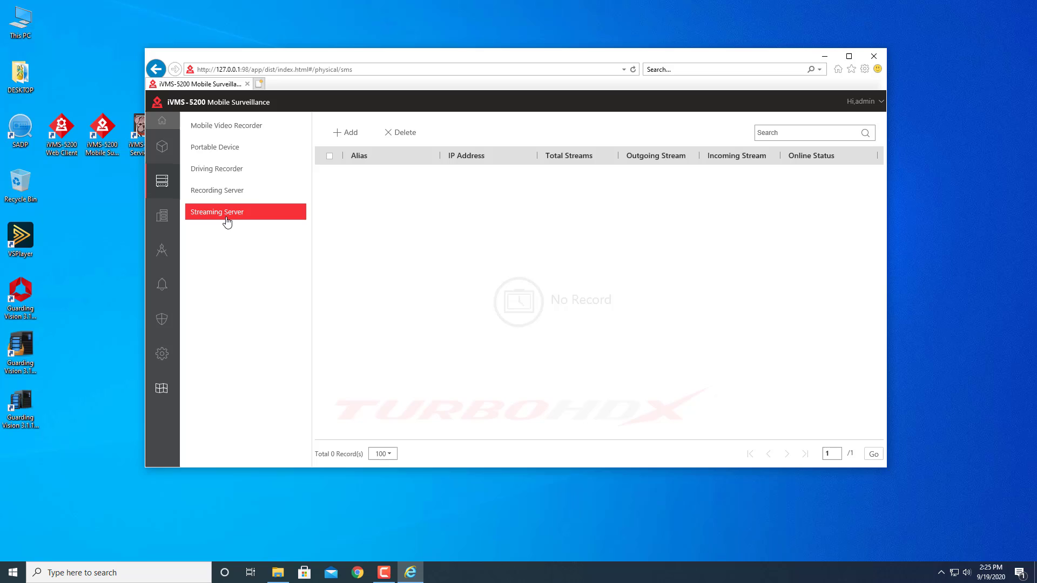
pyautogui.click(347, 136)
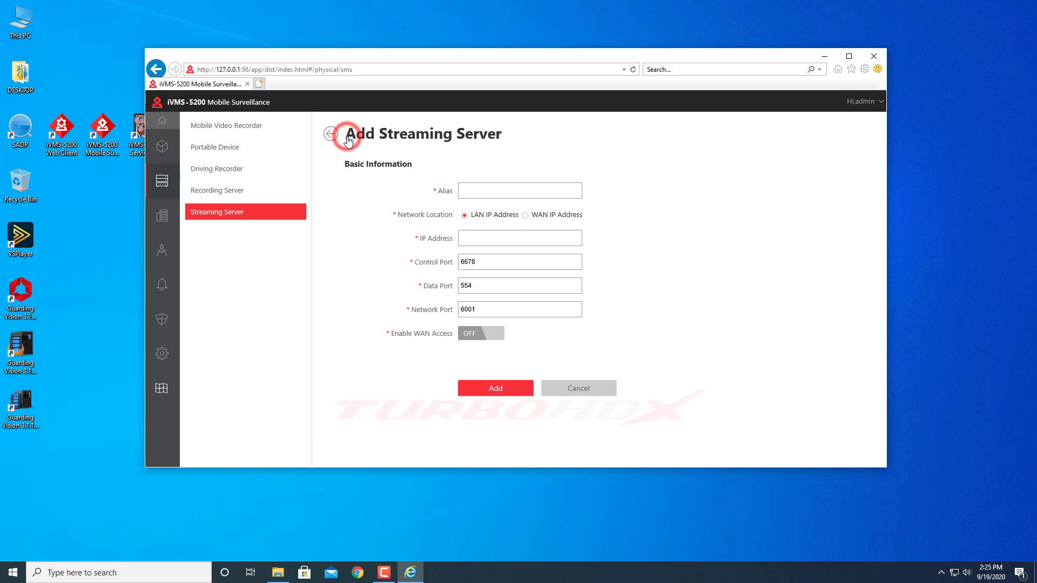
# Add STREAMING SERVER with WAN IP 12.34.78.19 and return home.
pyautogui.click(473, 191)
pyautogui.write('STREAMING SERVER')
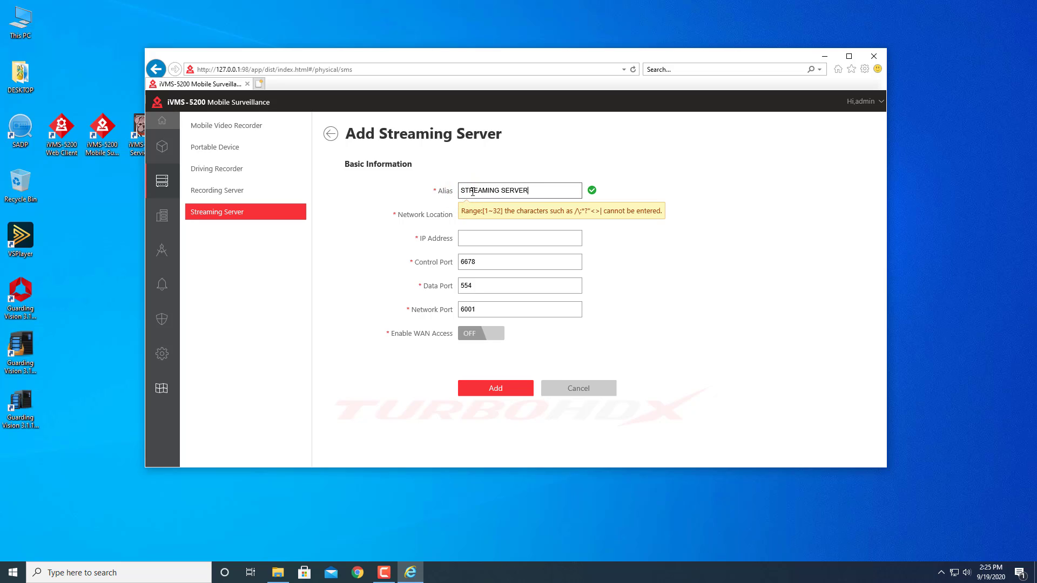
pyautogui.click(598, 249)
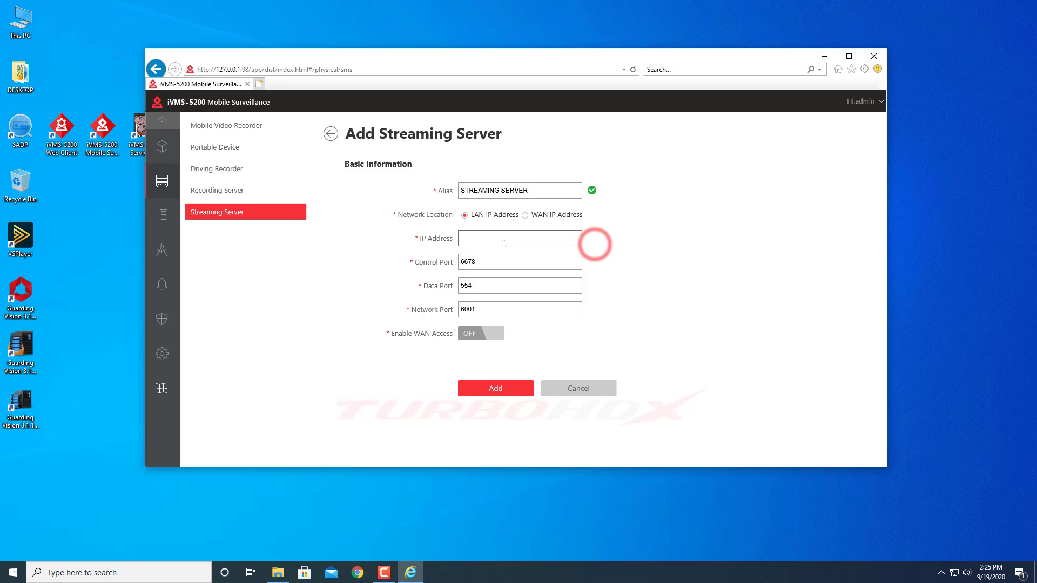
pyautogui.click(525, 216)
pyautogui.click(499, 237)
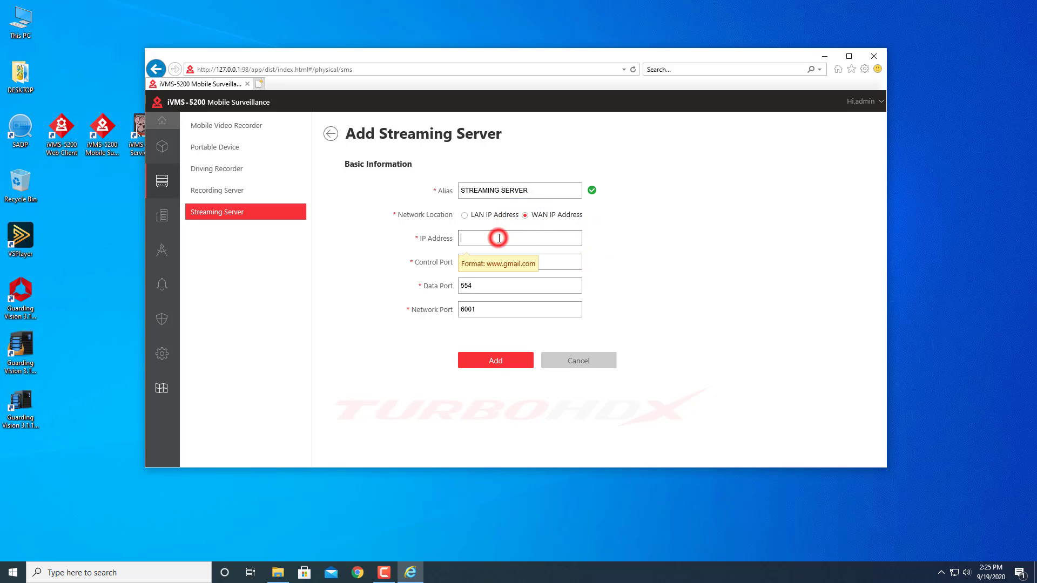
pyautogui.write('1')
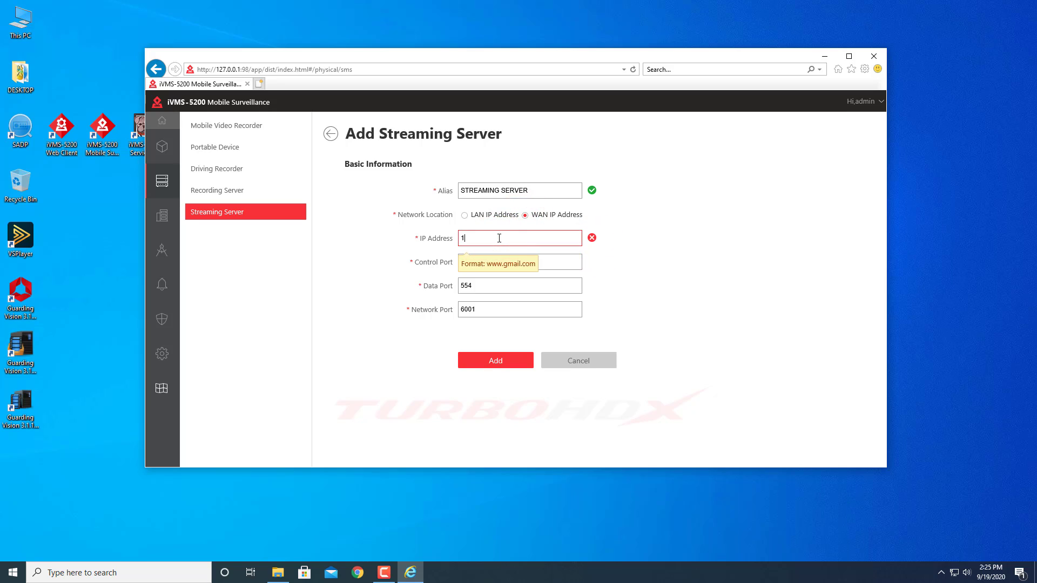
pyautogui.write('2.34.78.19')
pyautogui.click(657, 265)
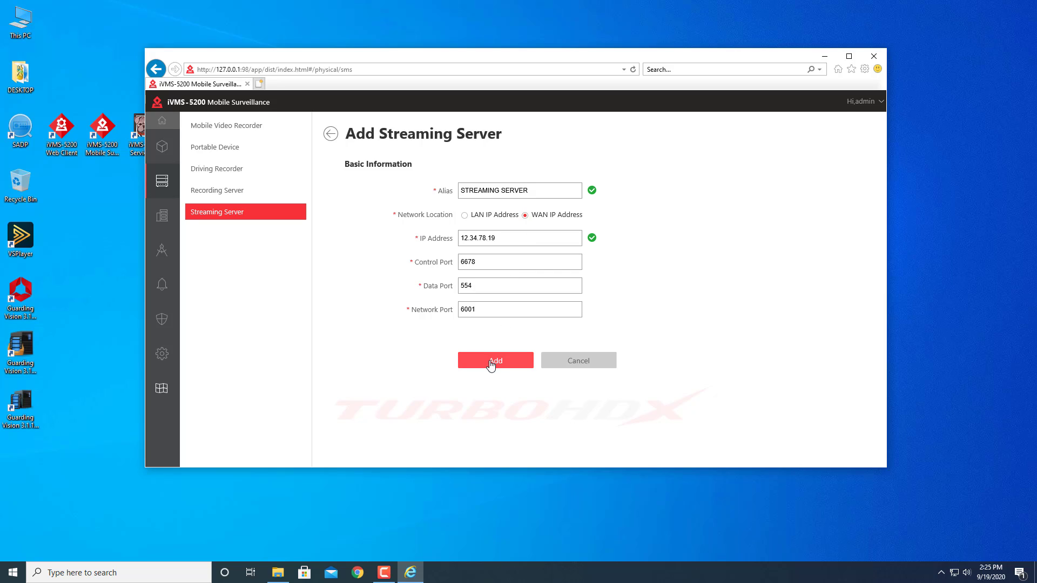
pyautogui.click(491, 363)
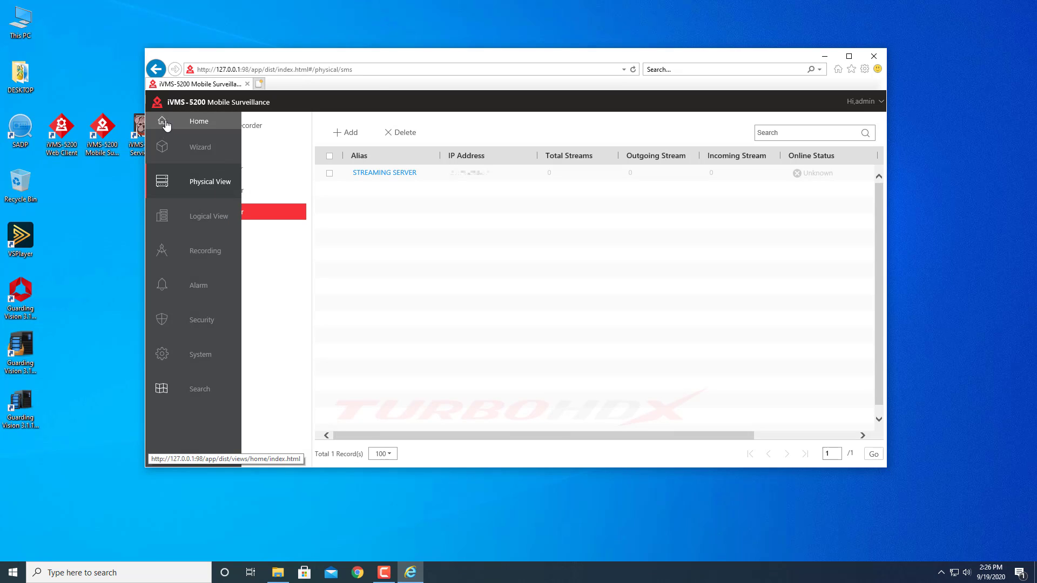
pyautogui.click(165, 124)
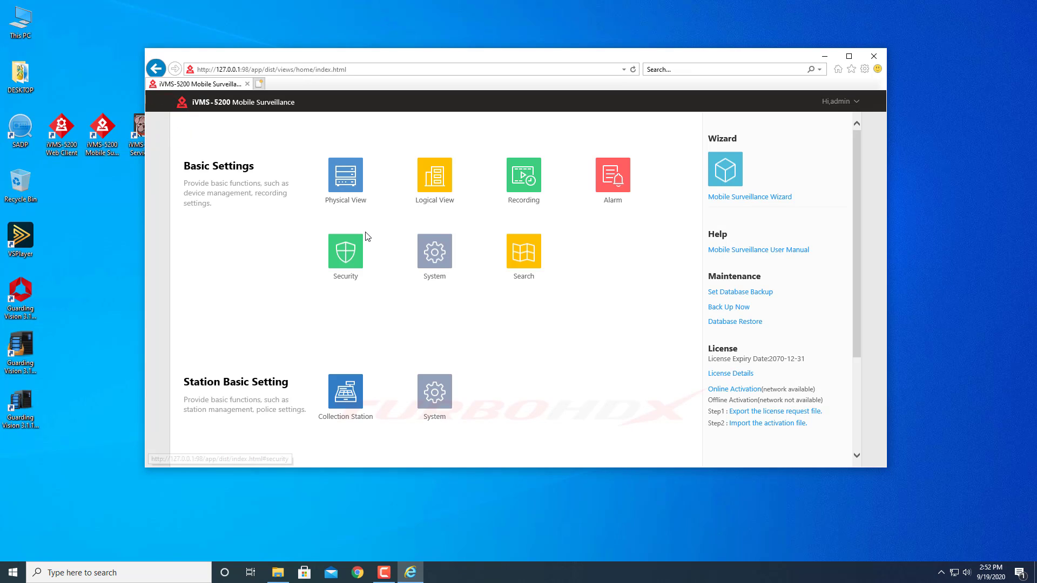
# In Logical View, start a new area under ControlCenter.
pyautogui.click(437, 183)
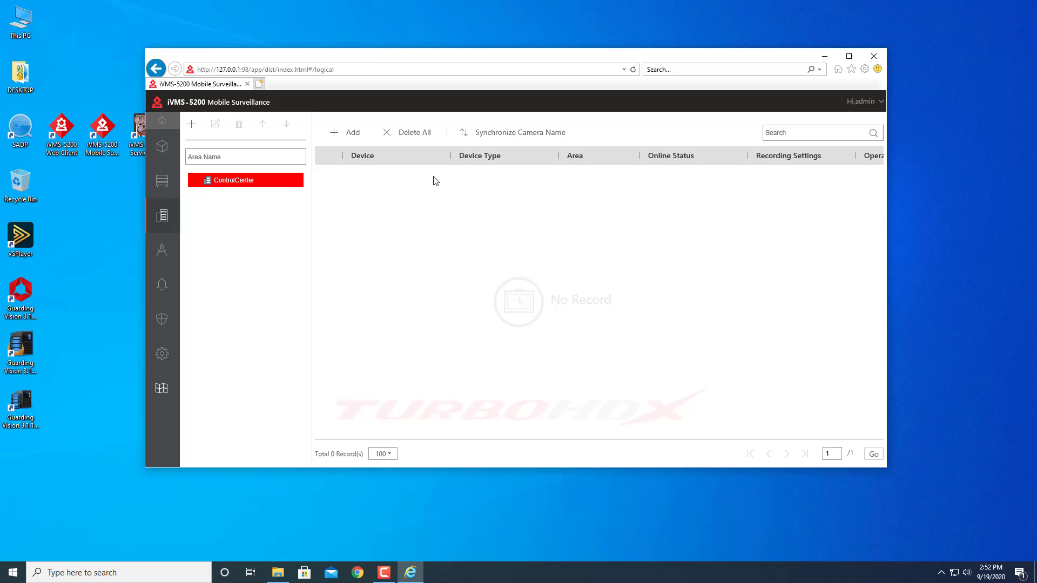
pyautogui.click(195, 126)
pyautogui.click(308, 176)
pyautogui.click(298, 321)
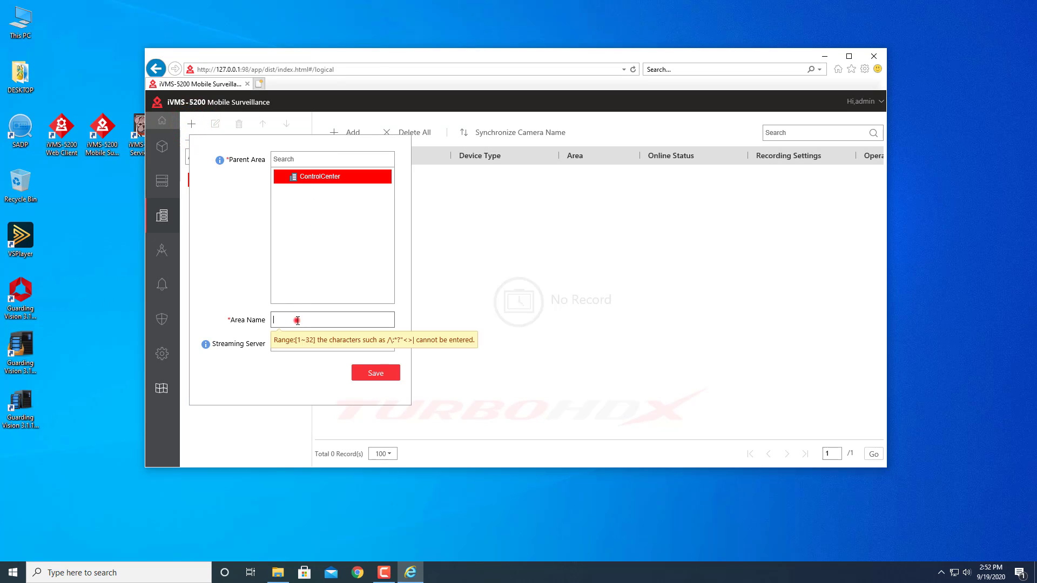
pyautogui.write('MOBILE')
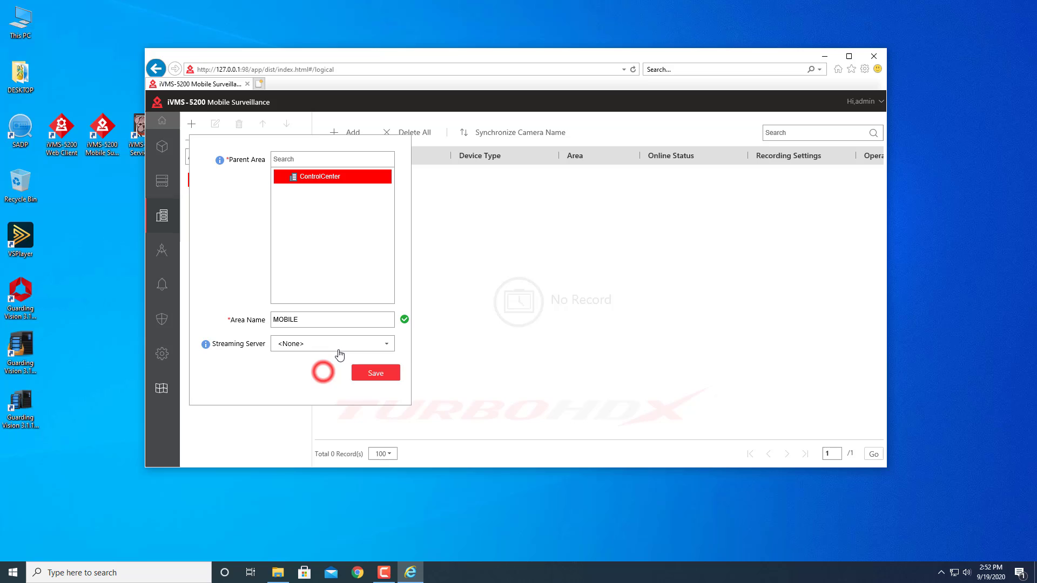
# Save the MOBILE area linked to STREAMING SERVER and show its devices.
pyautogui.click(339, 344)
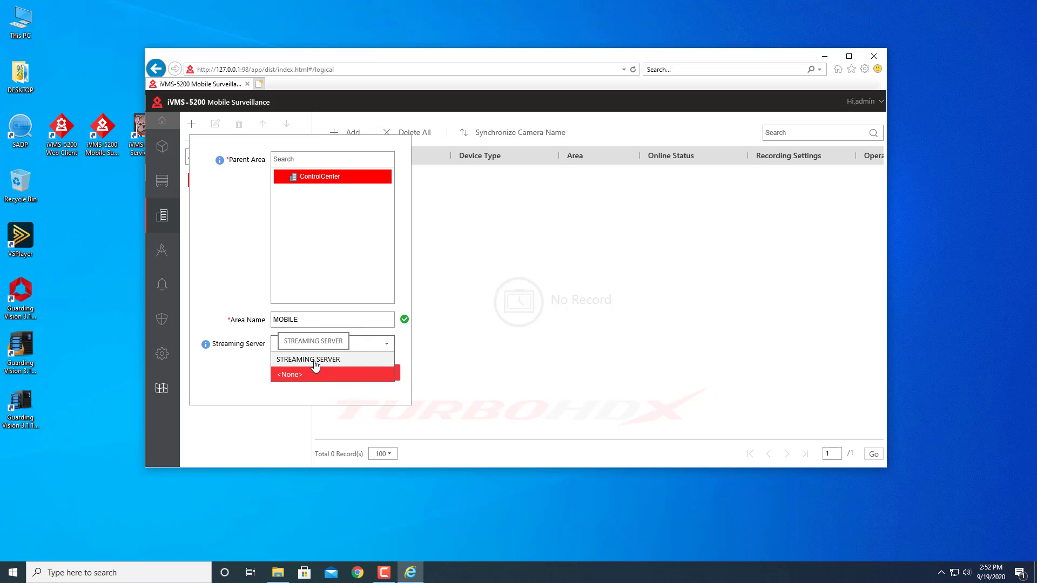
pyautogui.click(314, 361)
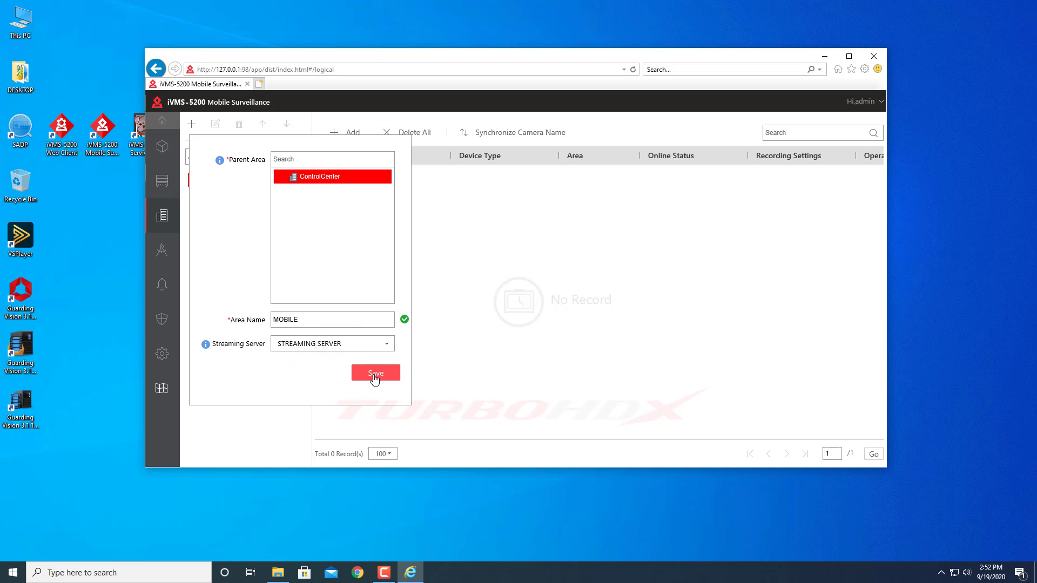
pyautogui.click(374, 375)
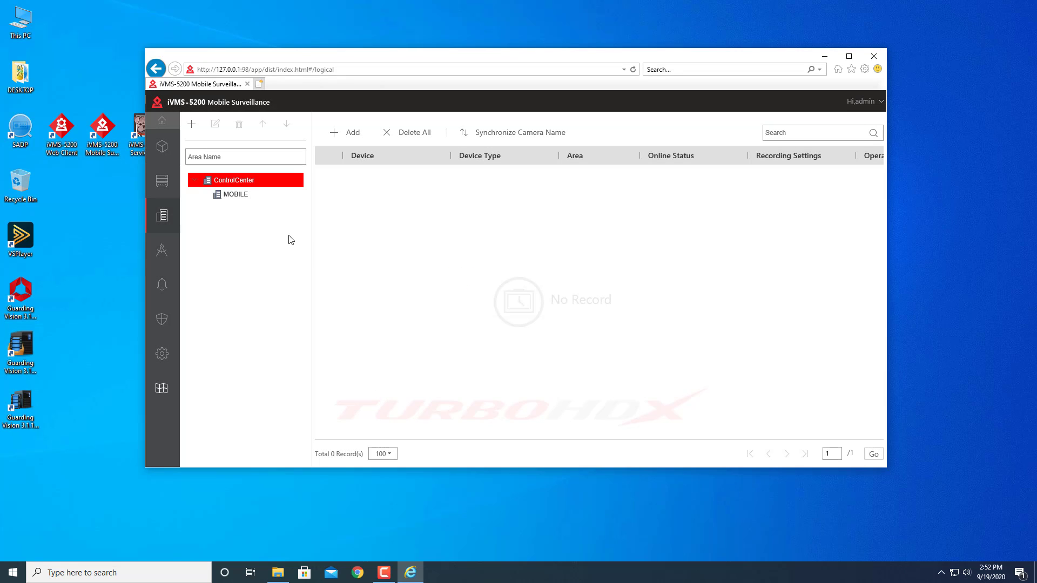
pyautogui.click(228, 195)
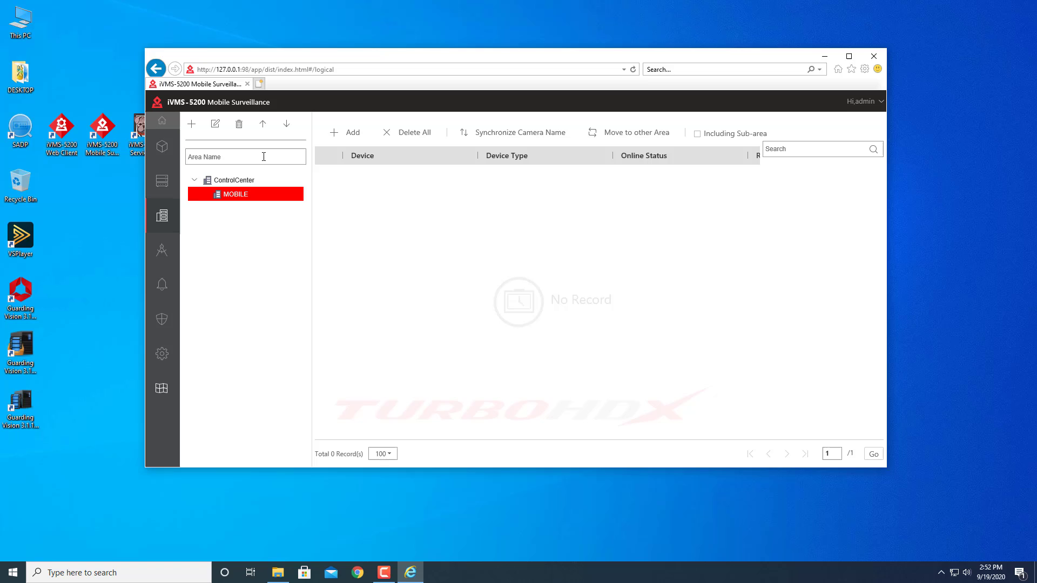
# Return home and list the portable devices in Physical View.
pyautogui.moveTo(162, 243)
pyautogui.click(160, 122)
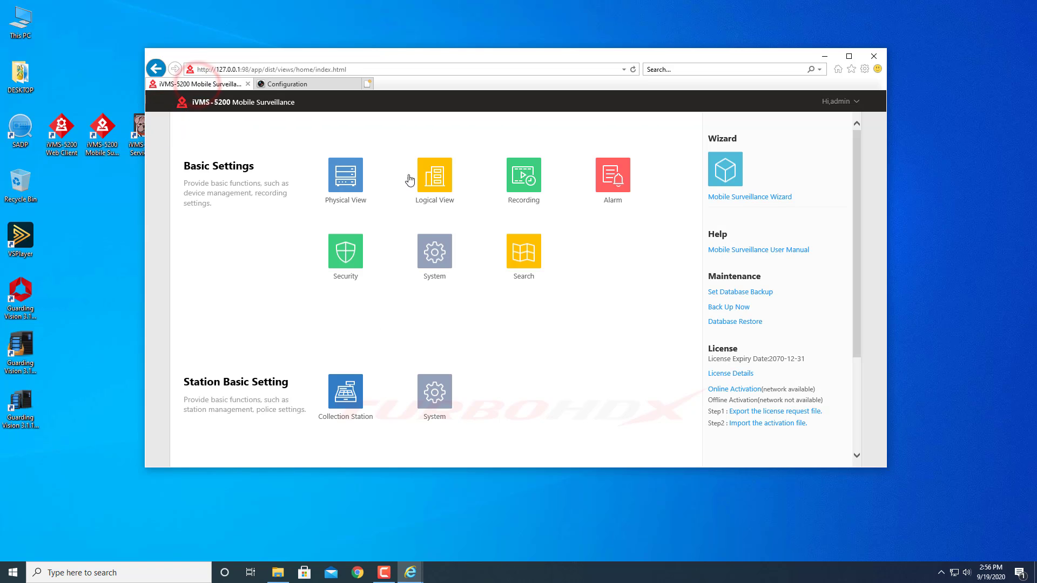
pyautogui.click(338, 182)
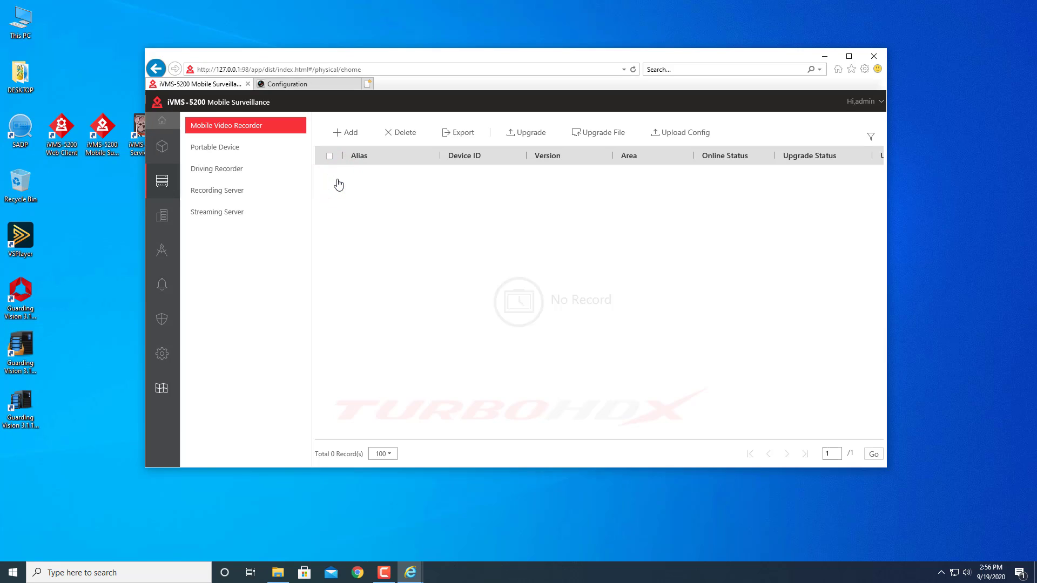
pyautogui.click(225, 147)
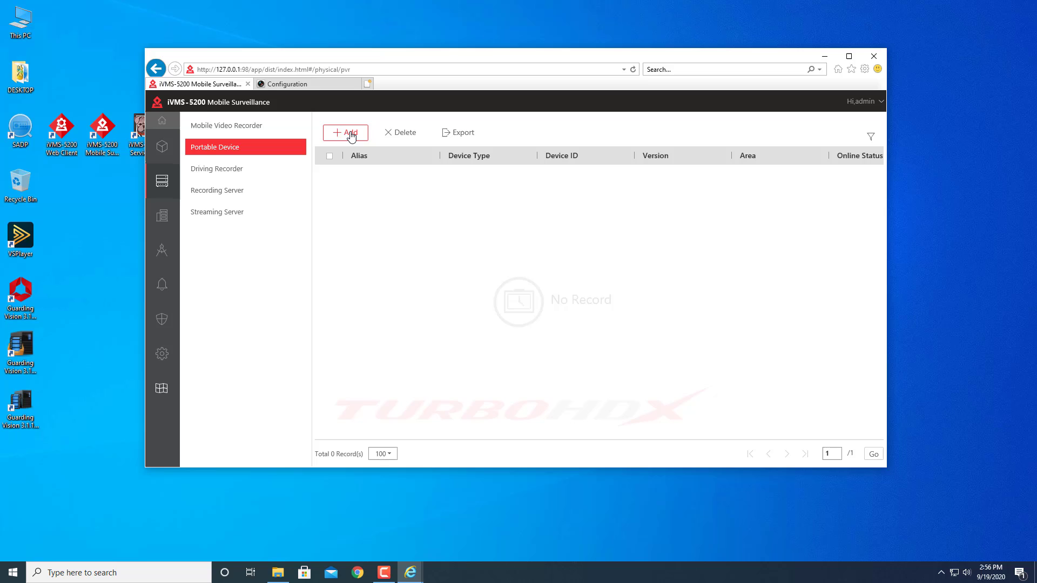
# Enter portable device MOBILE01 with device ID 12347819; the first submit is rejected.
pyautogui.click(352, 135)
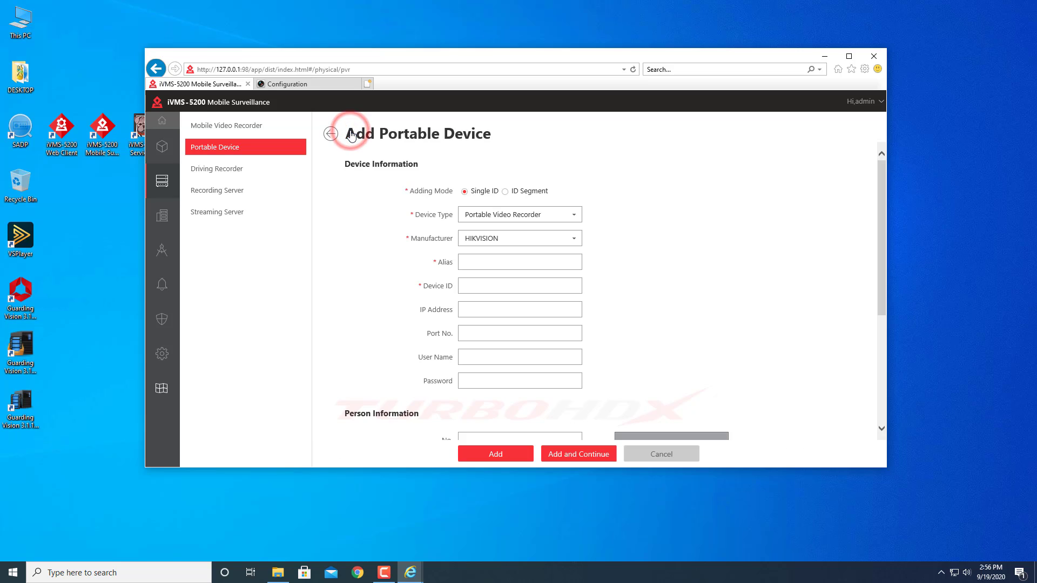
pyautogui.click(484, 261)
pyautogui.write('MOBILE01')
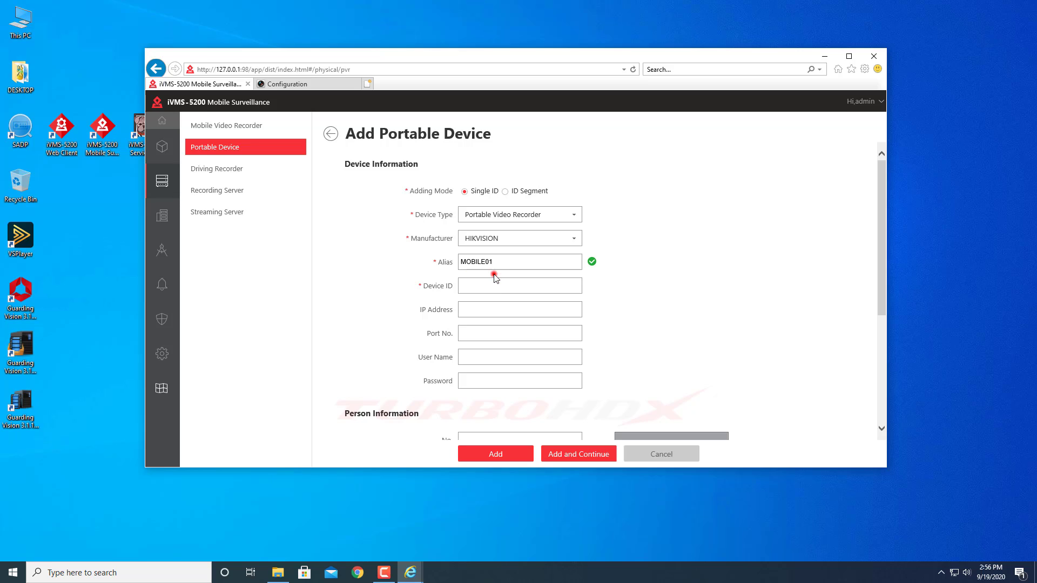
pyautogui.click(494, 284)
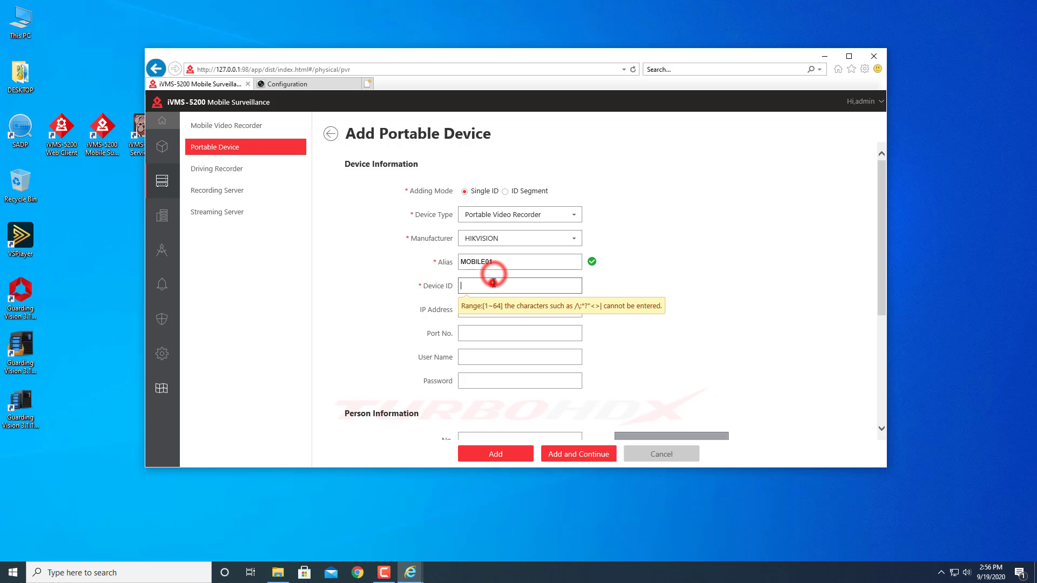
pyautogui.write('12347819')
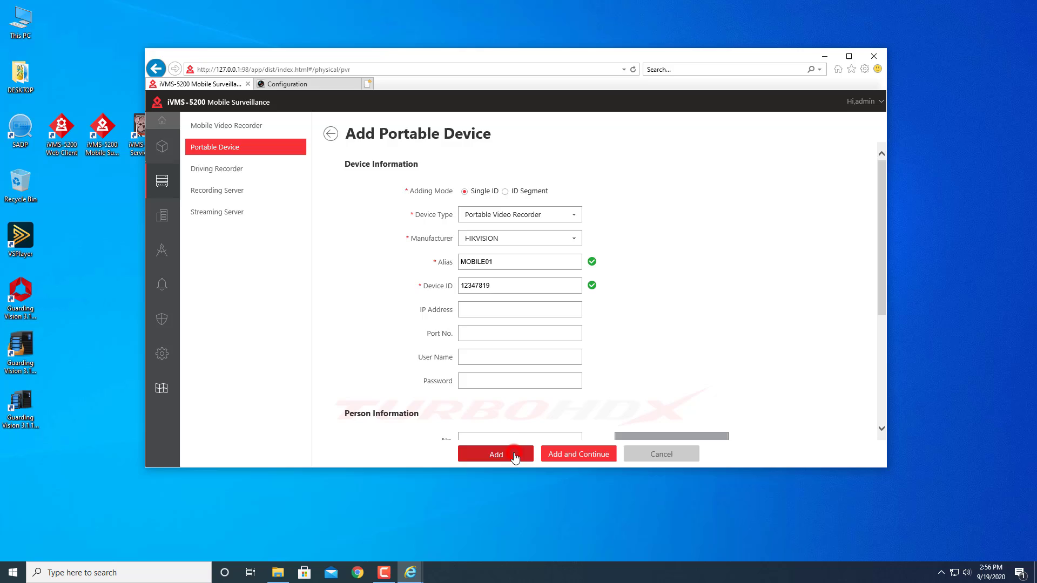
pyautogui.click(515, 456)
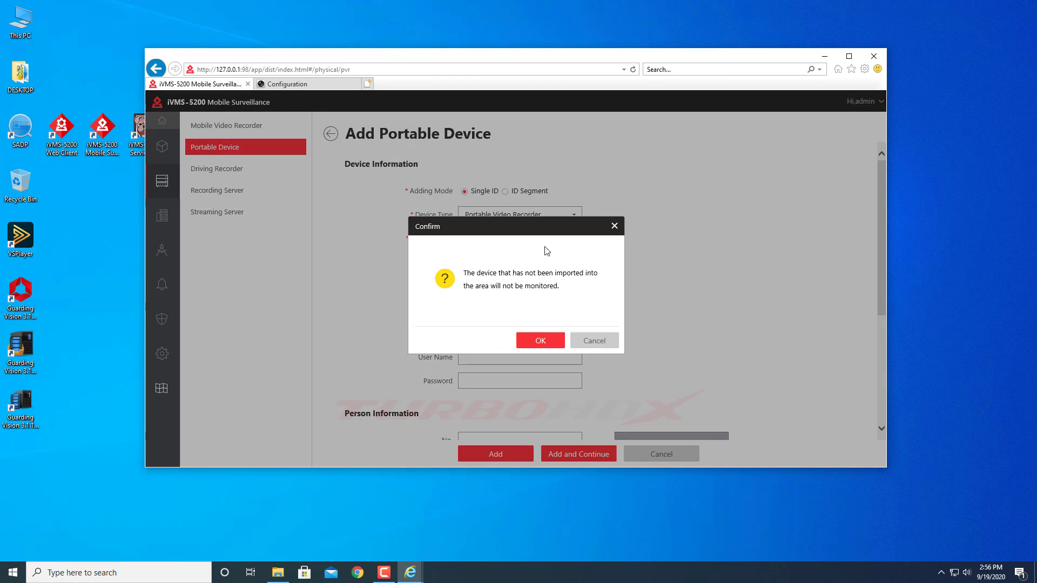
pyautogui.click(586, 340)
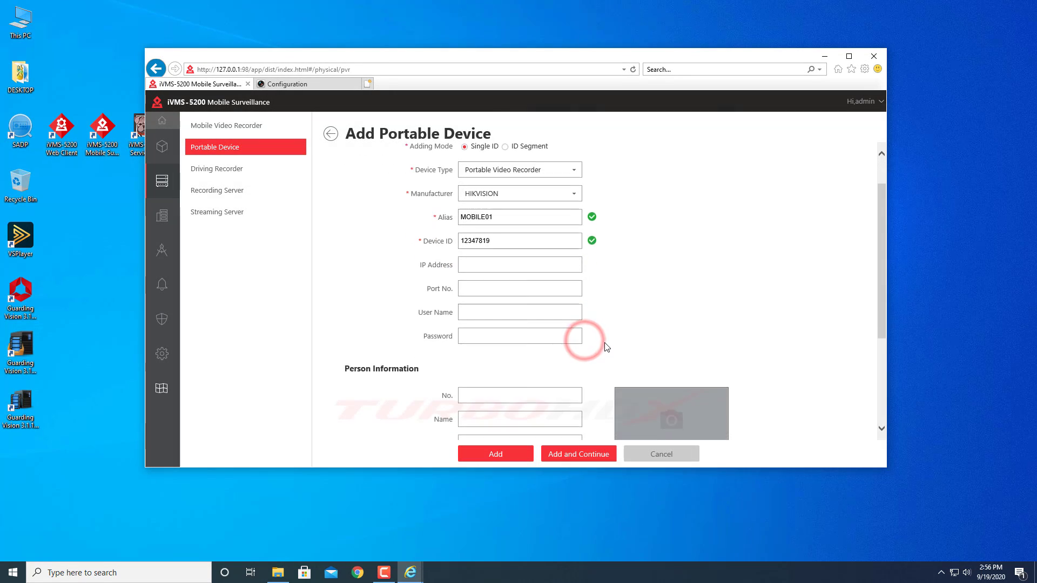
pyautogui.scroll(-3, 604, 348)
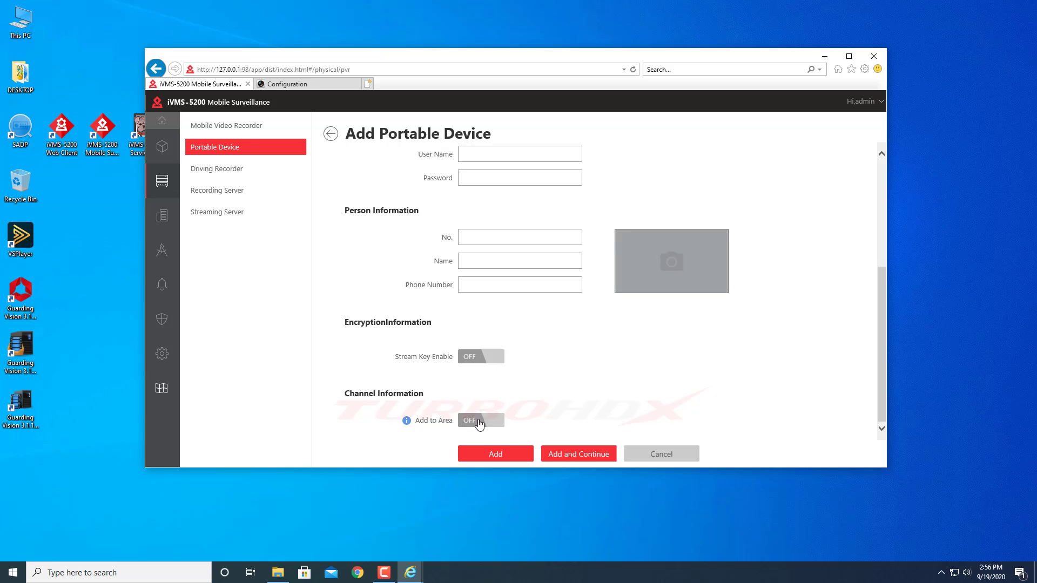
# Turn Add to Area on, assign the device to MOBILE and save it.
pyautogui.click(479, 421)
pyautogui.scroll(-2, 486, 398)
pyautogui.click(501, 310)
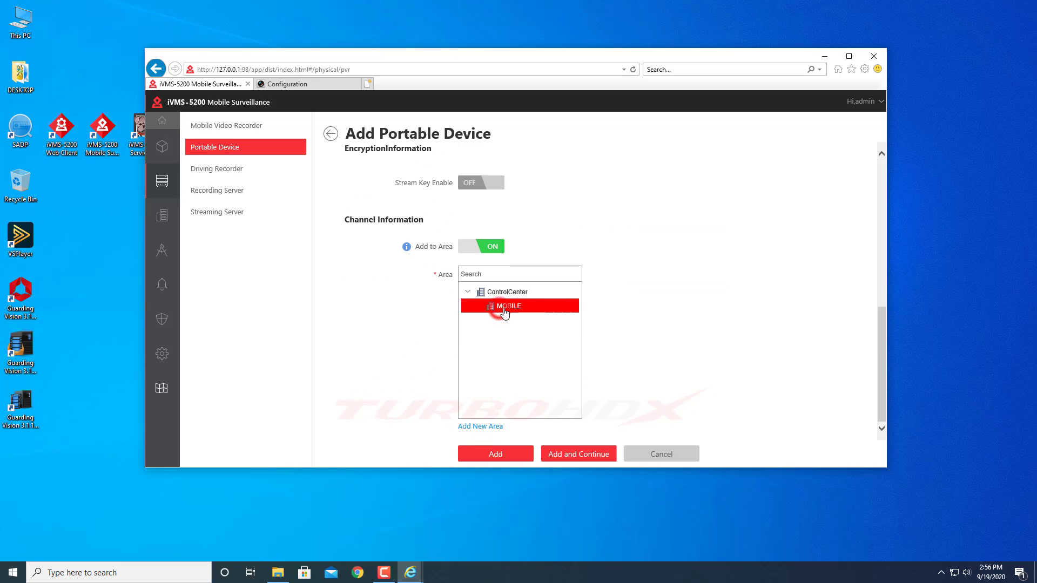
pyautogui.click(515, 454)
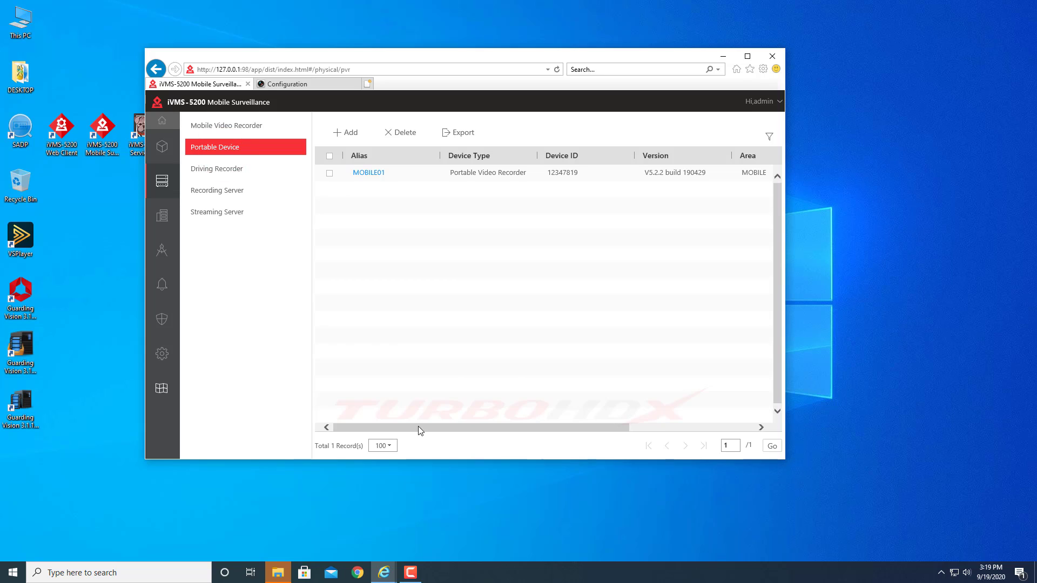
pyautogui.moveTo(419, 426); pyautogui.dragTo(594, 429)
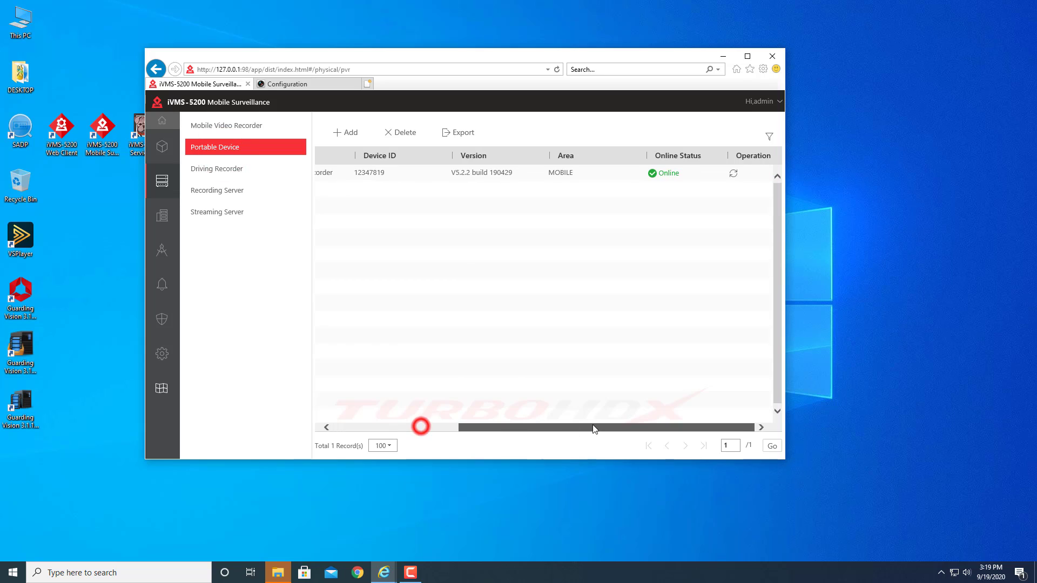
# Check MOBILE01 shows Online and the camera's register status reads online.
pyautogui.moveTo(679, 175); pyautogui.dragTo(656, 177)
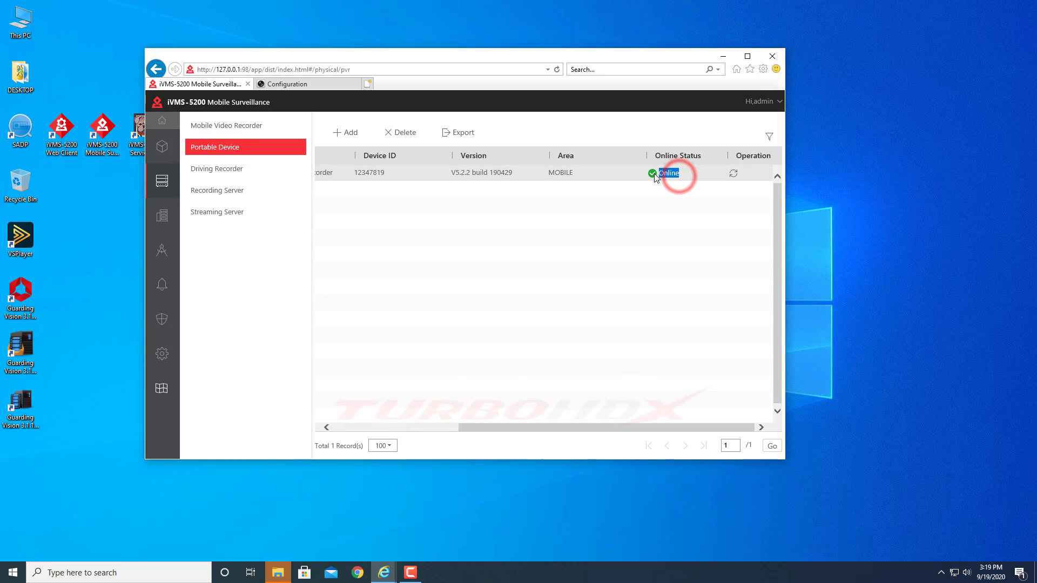
pyautogui.click(637, 365)
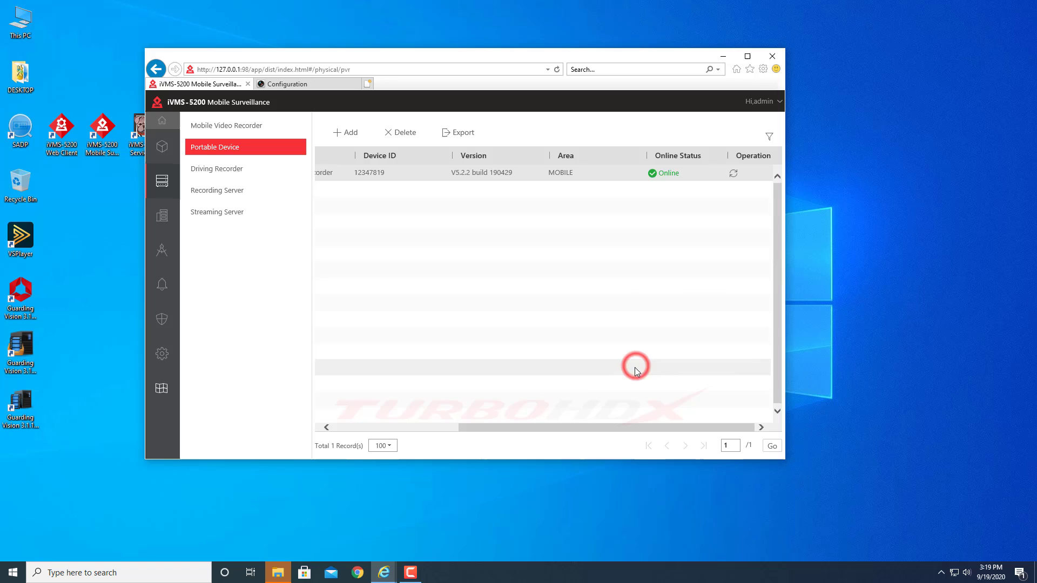
pyautogui.moveTo(591, 428); pyautogui.dragTo(422, 429)
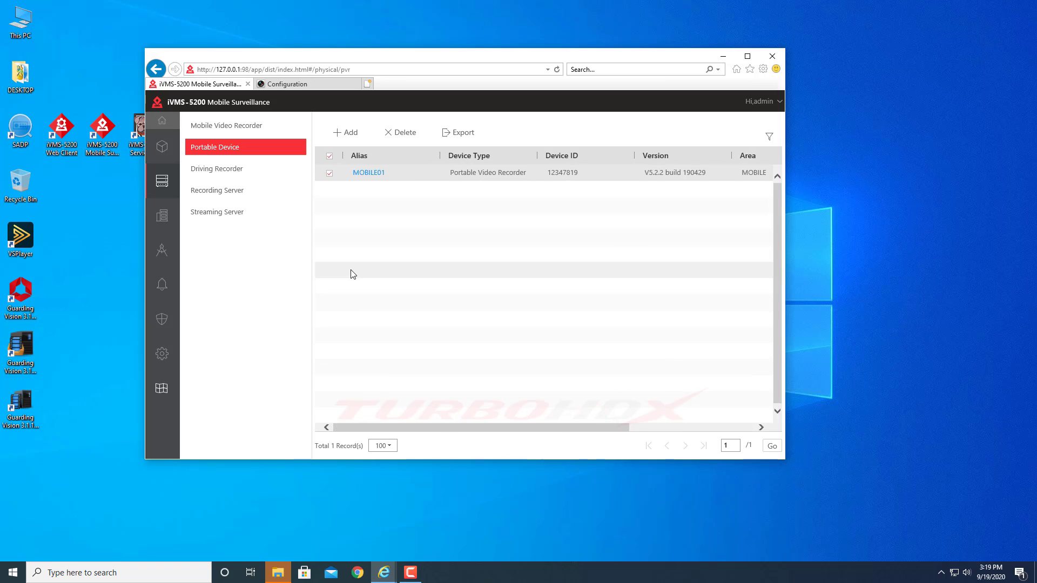
pyautogui.click(291, 84)
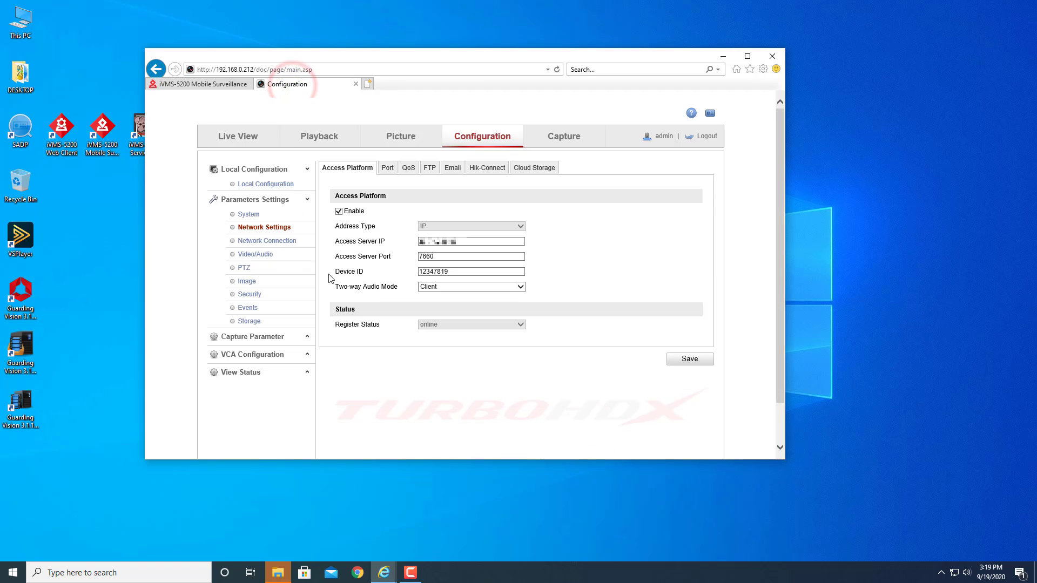
pyautogui.moveTo(339, 325); pyautogui.dragTo(389, 325)
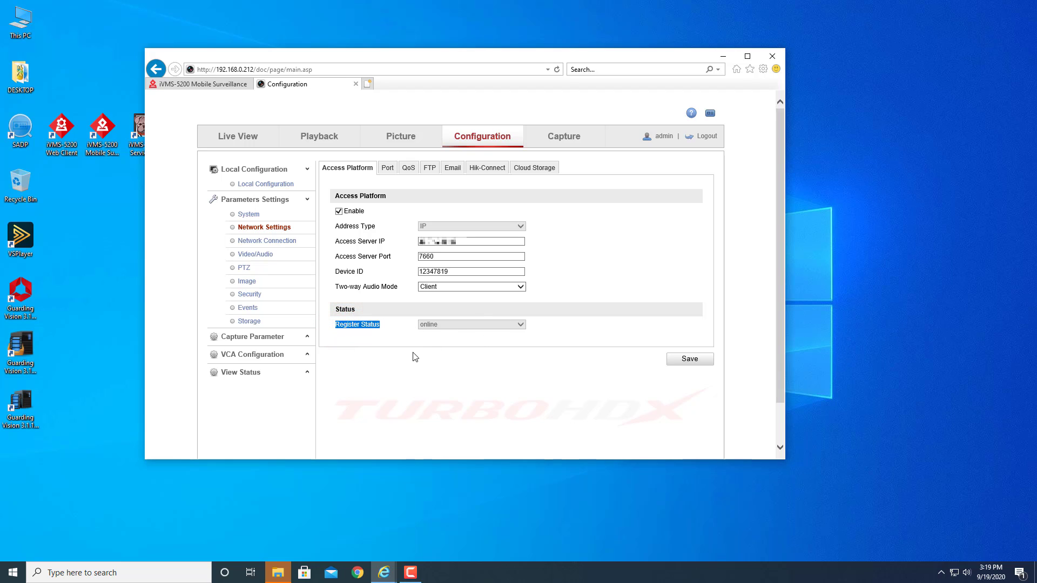
# Launch the Control Client from the desktop and reveal the server address fields.
pyautogui.press('super+d')
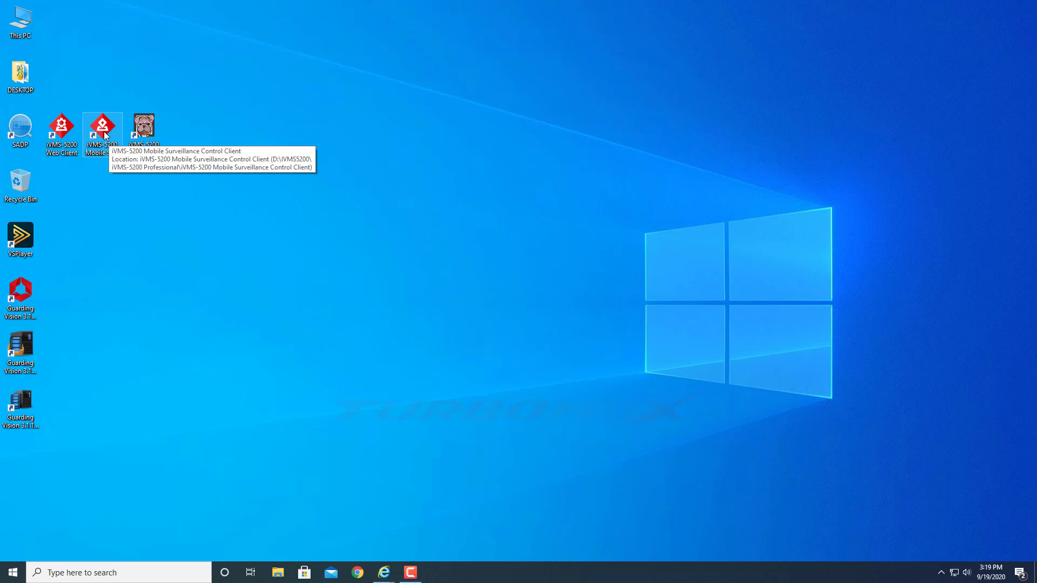
pyautogui.doubleClick(104, 128)
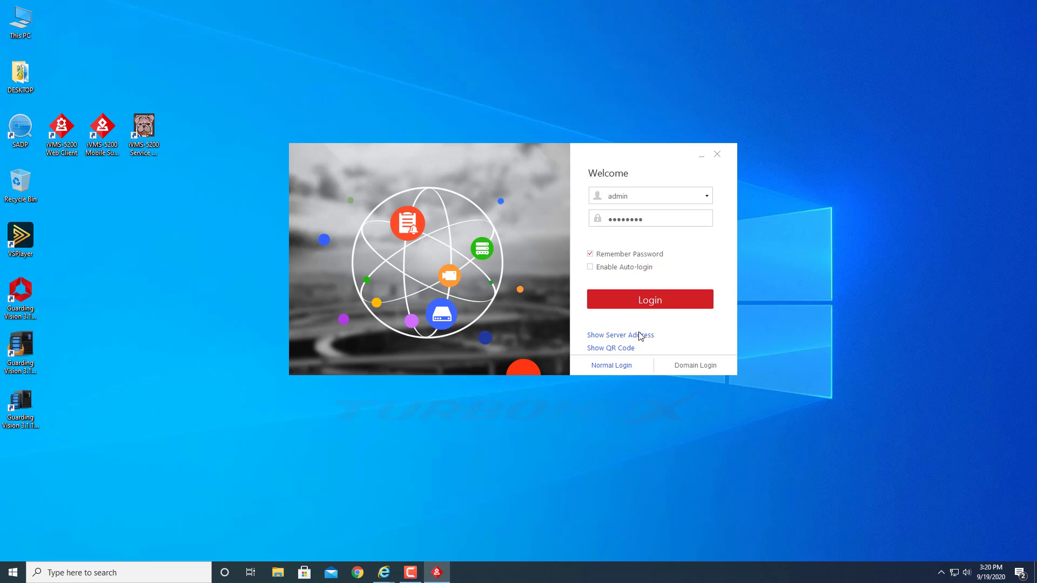
pyautogui.click(629, 336)
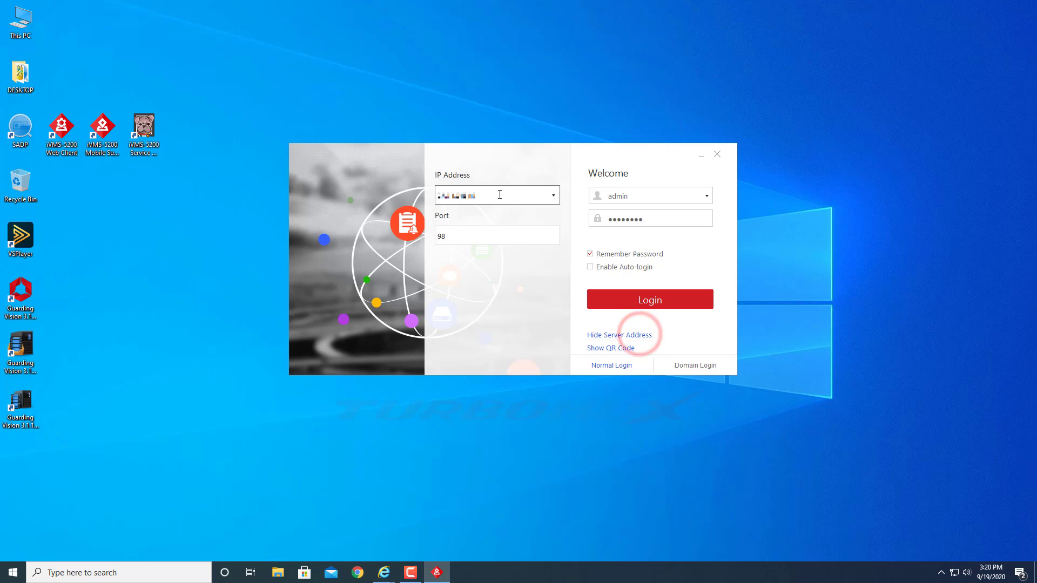
# Log in to server 12.34.78.19 on port 98.
pyautogui.moveTo(498, 195); pyautogui.dragTo(418, 193)
pyautogui.write('12.34.78.19')
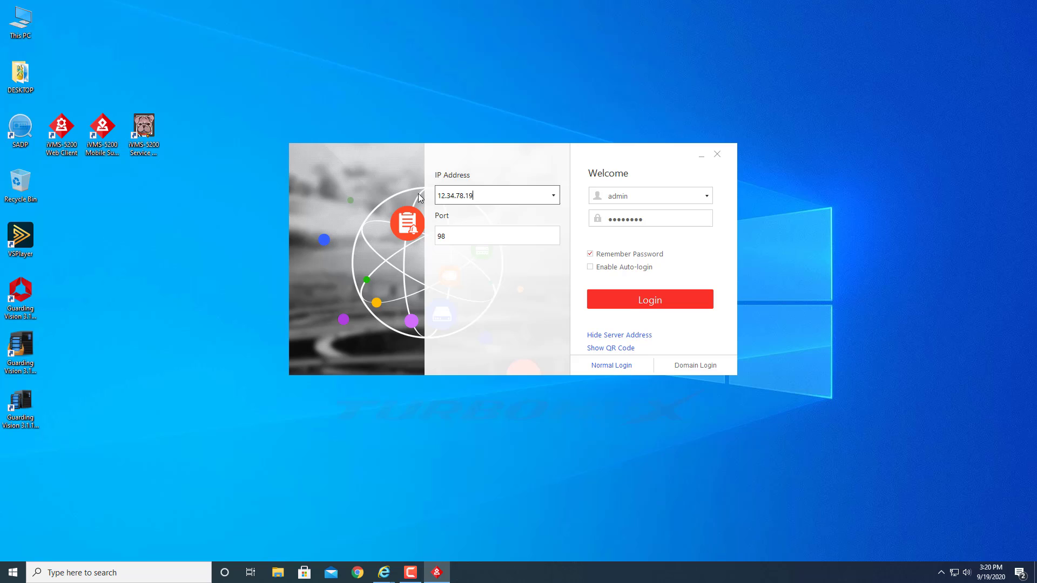
pyautogui.moveTo(457, 235); pyautogui.dragTo(438, 234)
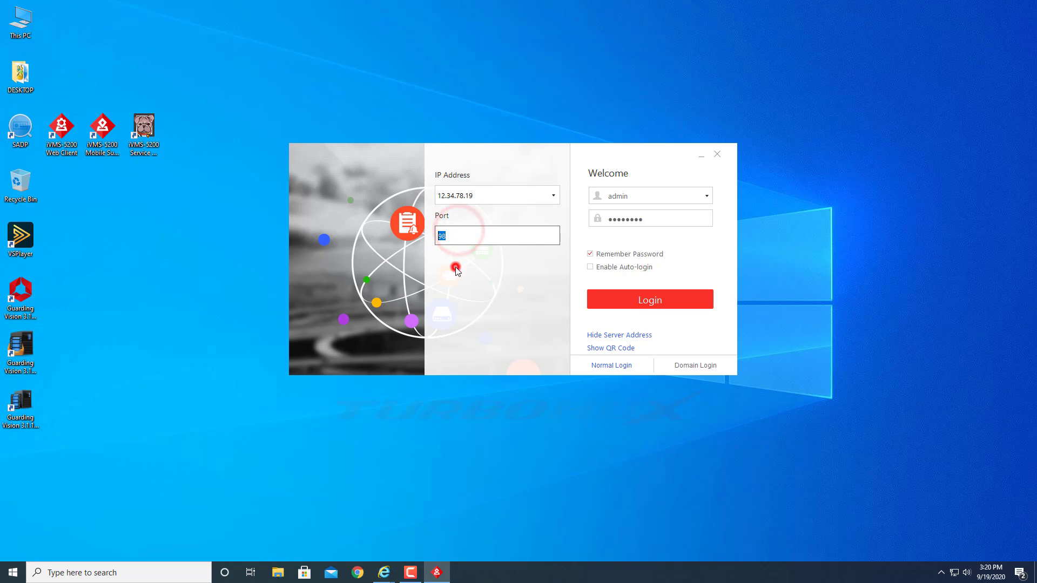
pyautogui.click(646, 306)
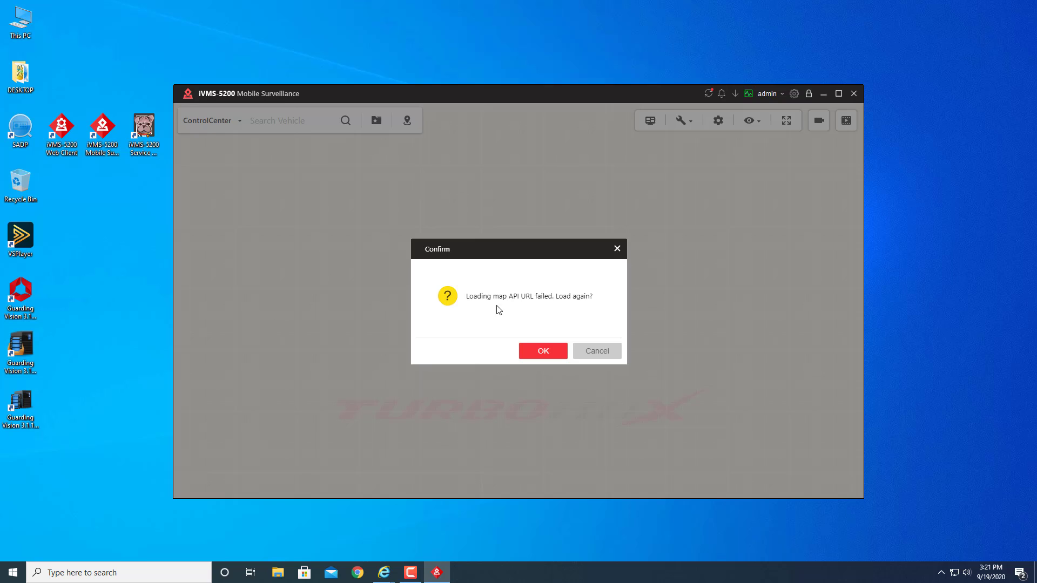
# Decline reloading the map API and start live view of MOBILE01's MobileDome camera.
pyautogui.moveTo(466, 297); pyautogui.dragTo(595, 297)
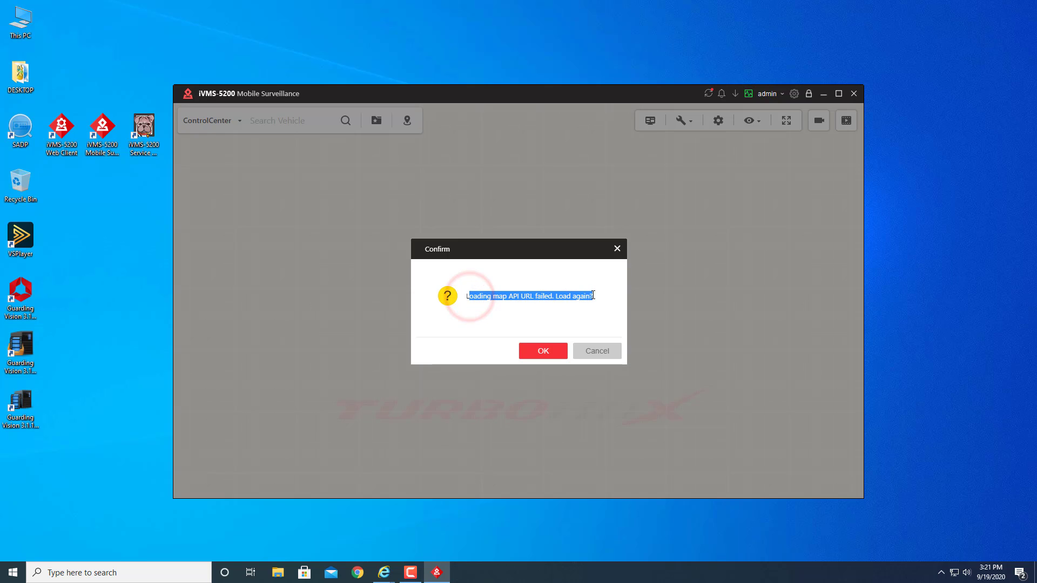
pyautogui.click(586, 353)
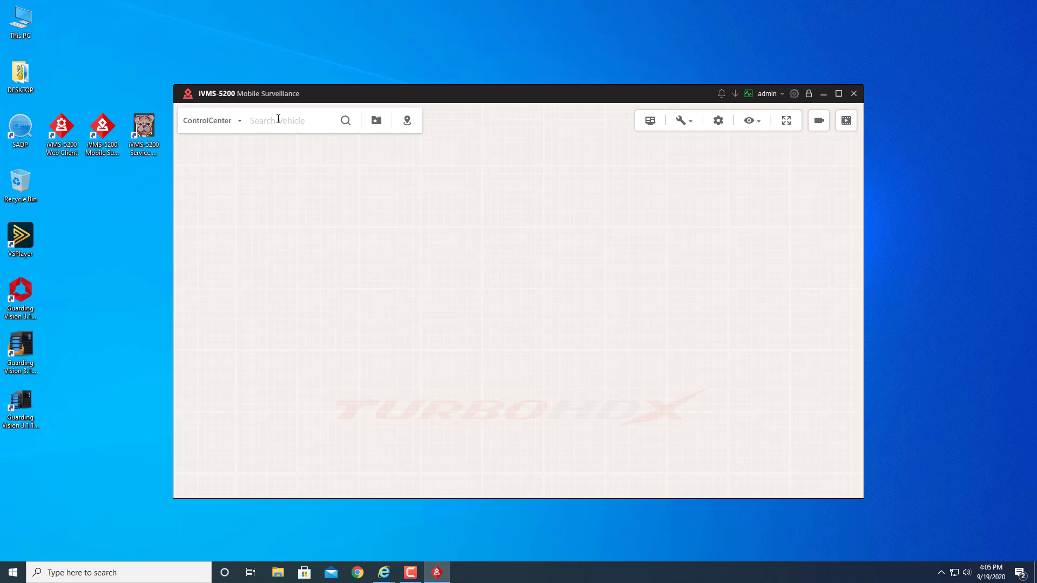
pyautogui.click(278, 120)
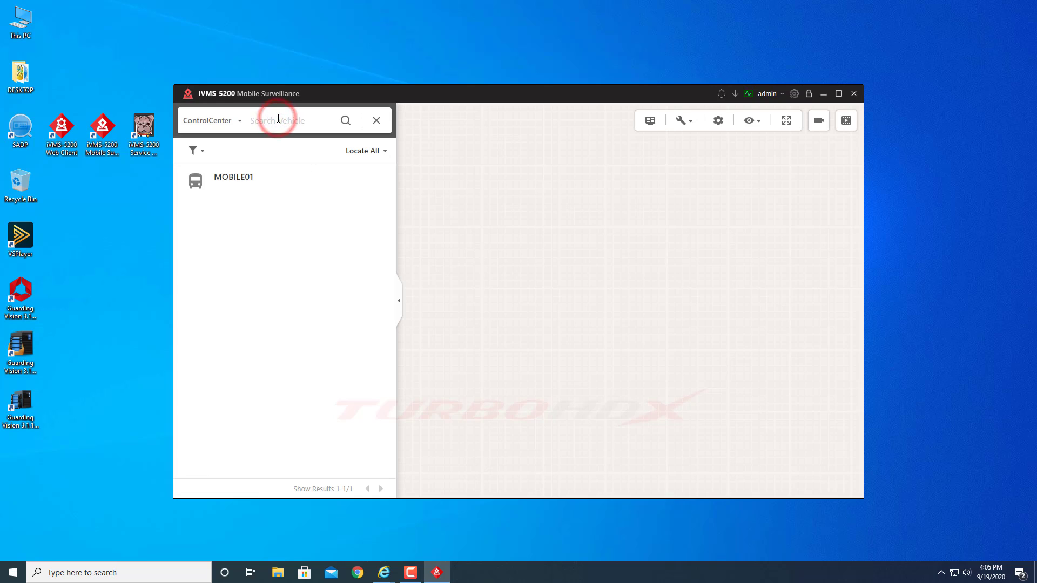
pyautogui.click(238, 180)
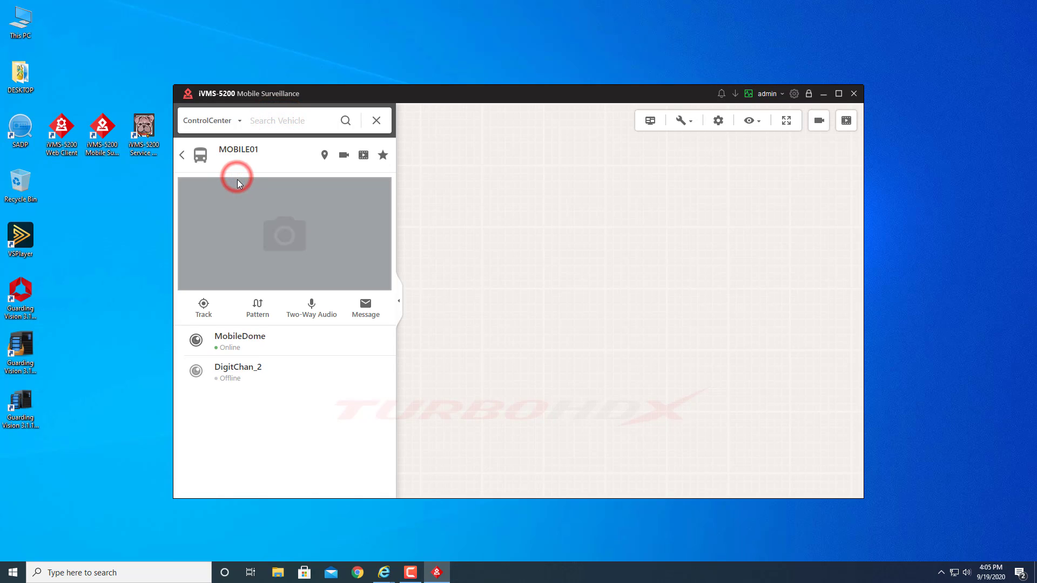
pyautogui.moveTo(276, 341)
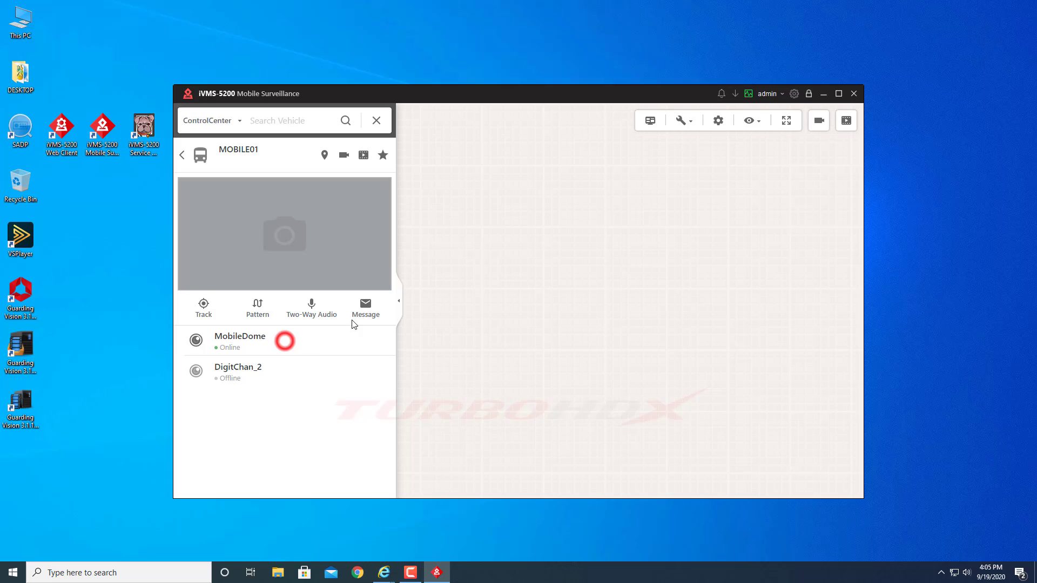
pyautogui.moveTo(361, 341)
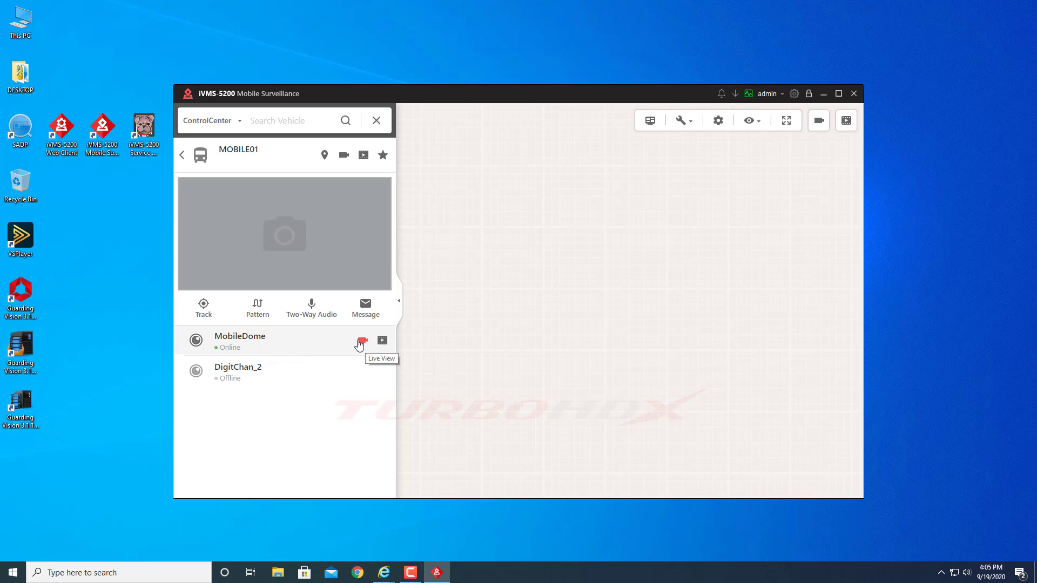
pyautogui.click(362, 341)
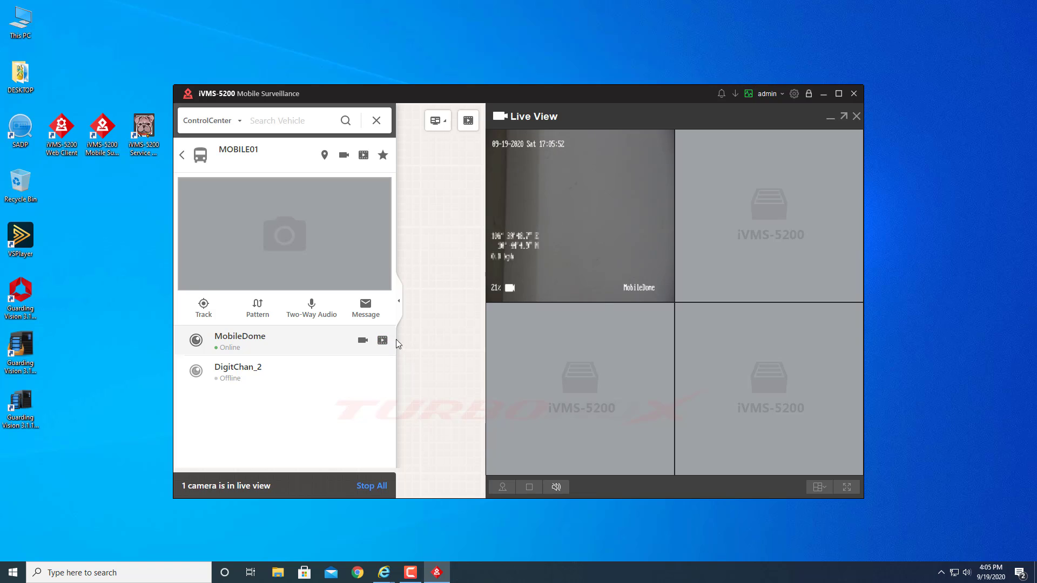
# Stop the live view and confirm.
pyautogui.click(857, 116)
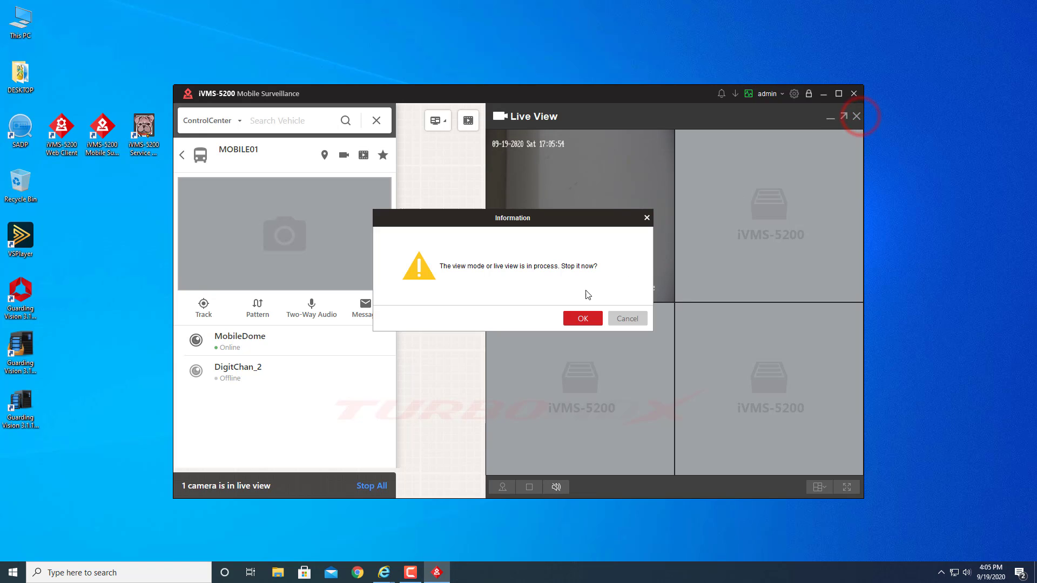
pyautogui.click(575, 318)
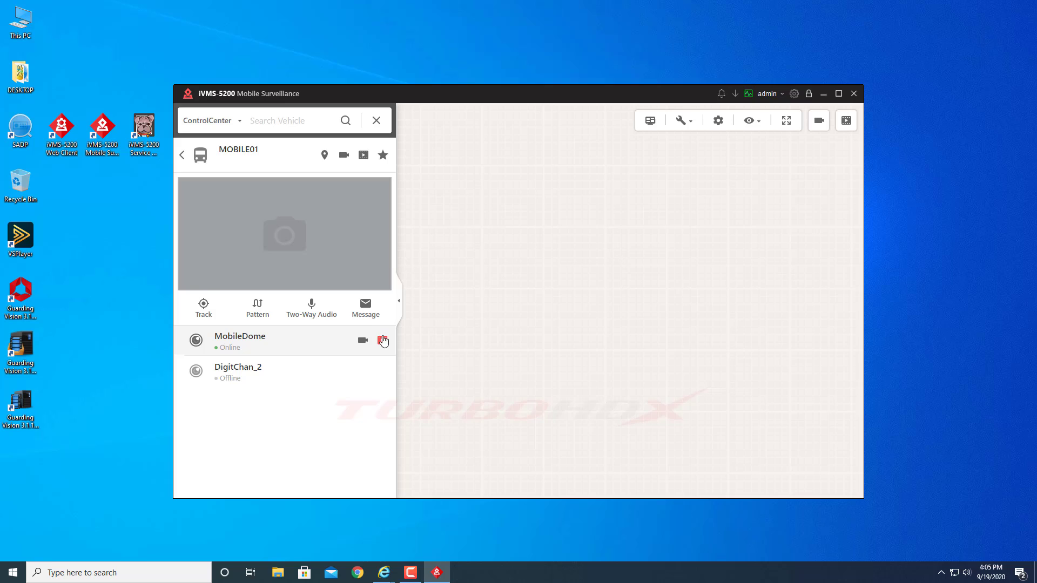
# Play back MobileDome's recording from around 16:53, then close the playback panel and confirm stopping.
pyautogui.moveTo(382, 340)
pyautogui.click(382, 341)
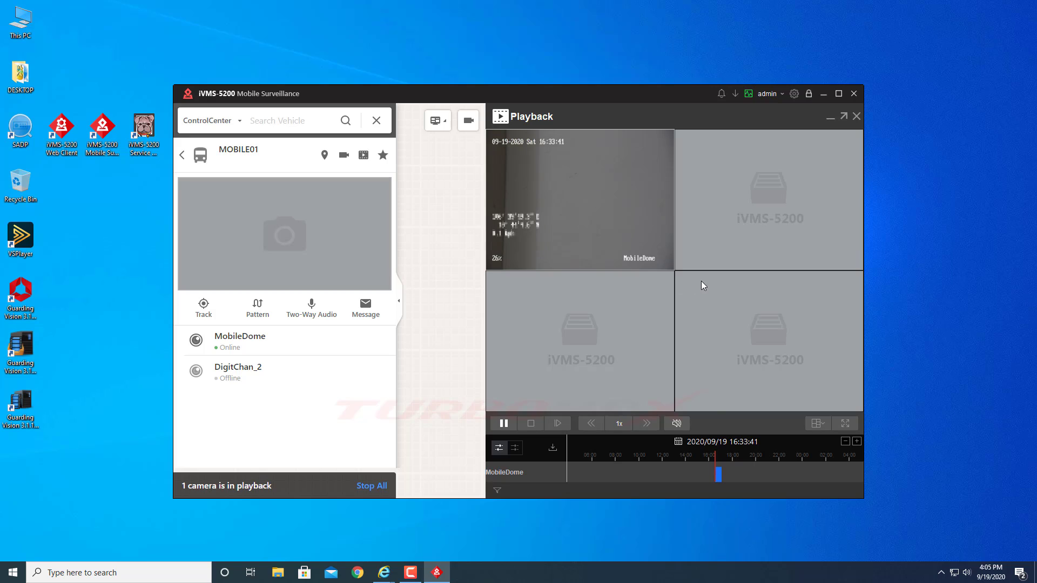
pyautogui.moveTo(740, 459); pyautogui.dragTo(737, 459)
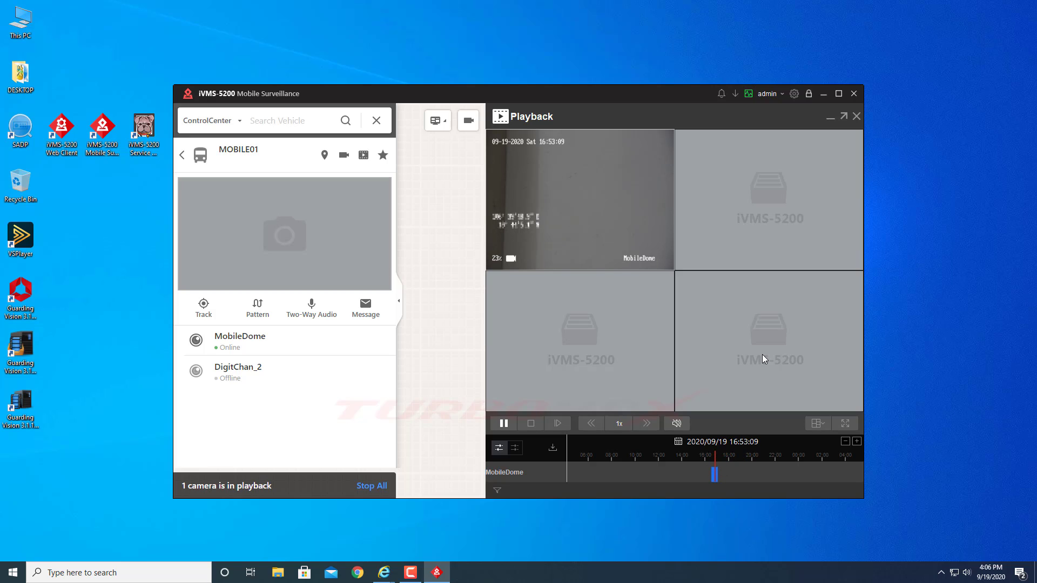
pyautogui.click(856, 117)
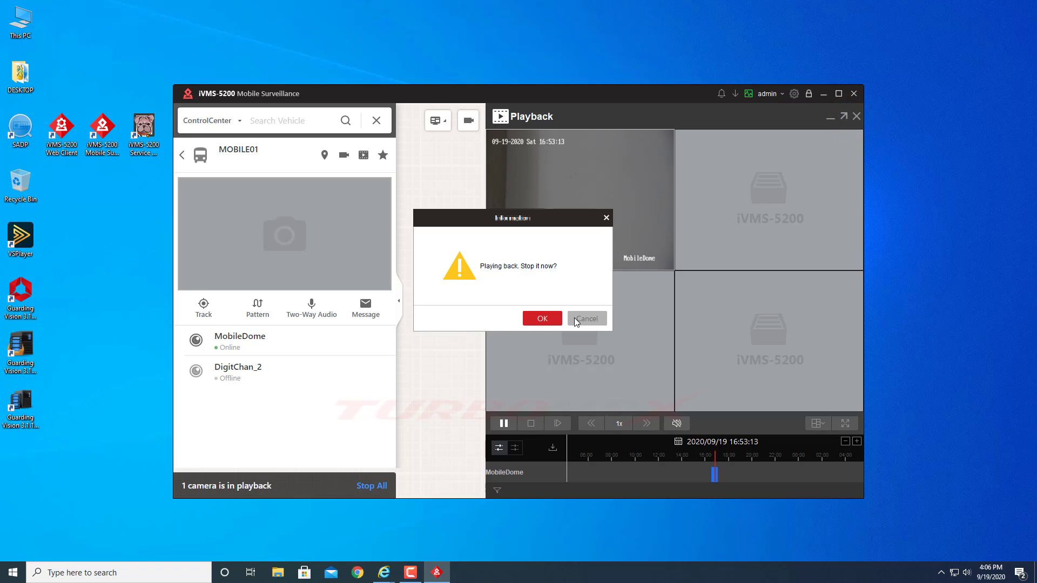
pyautogui.click(542, 318)
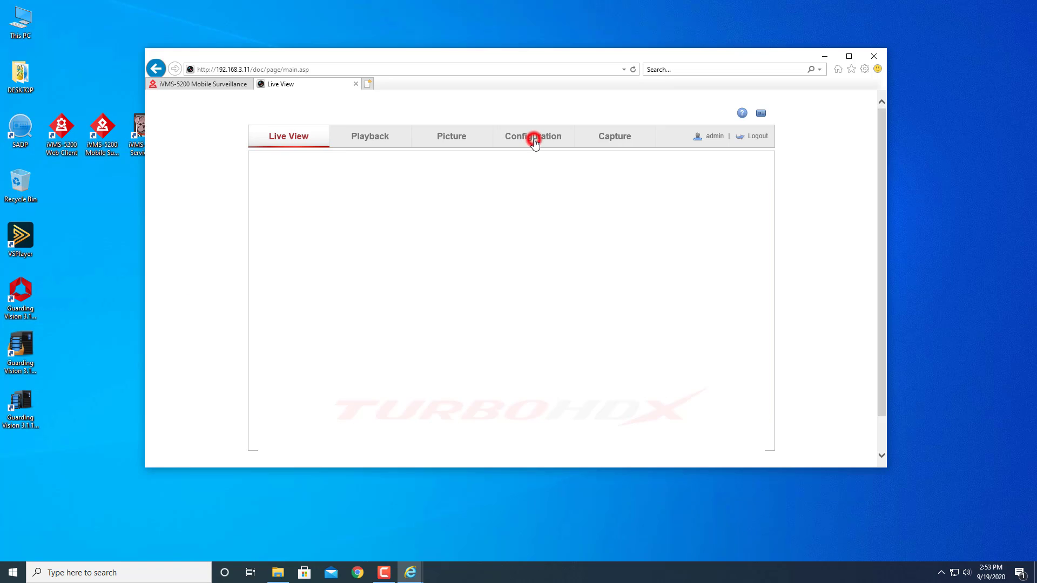
# In the camera's Location Setting page, enable GPS synchronization and save it.
pyautogui.click(534, 141)
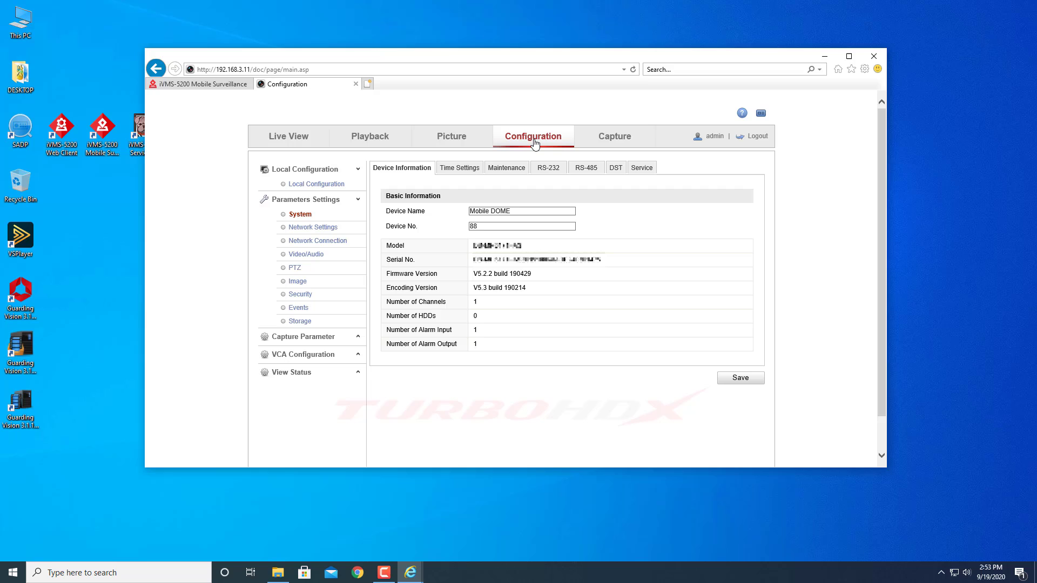
pyautogui.click(324, 243)
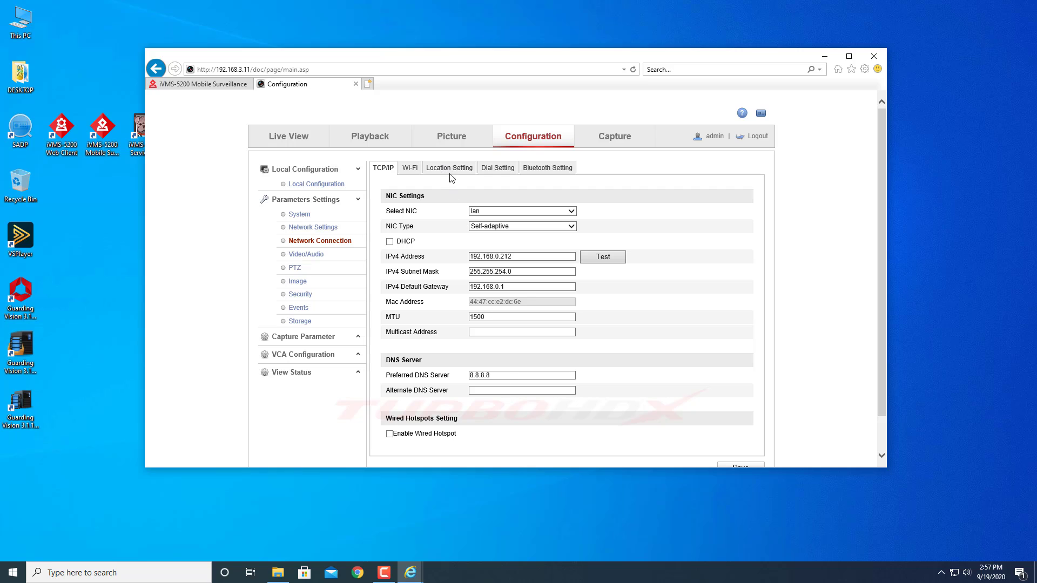
pyautogui.click(450, 168)
pyautogui.click(473, 211)
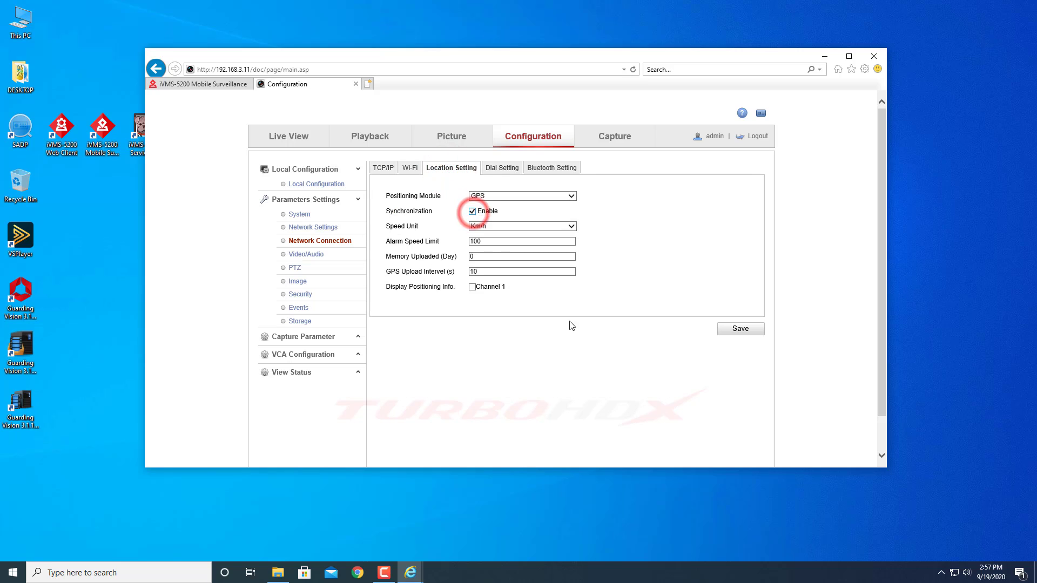
pyautogui.click(735, 333)
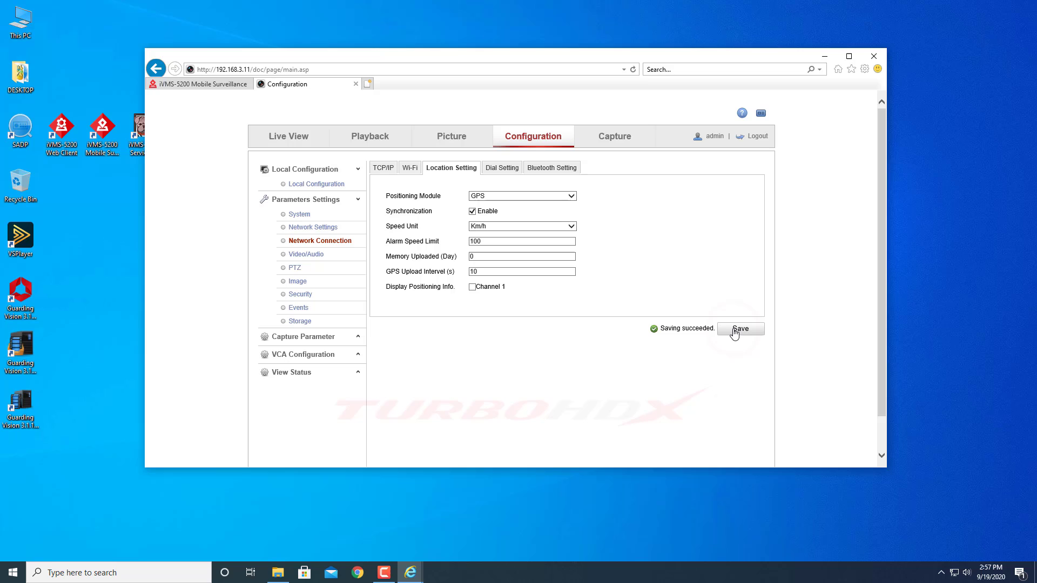
# Enable positioning info display for Channel 1 and save.
pyautogui.click(472, 288)
pyautogui.click(740, 331)
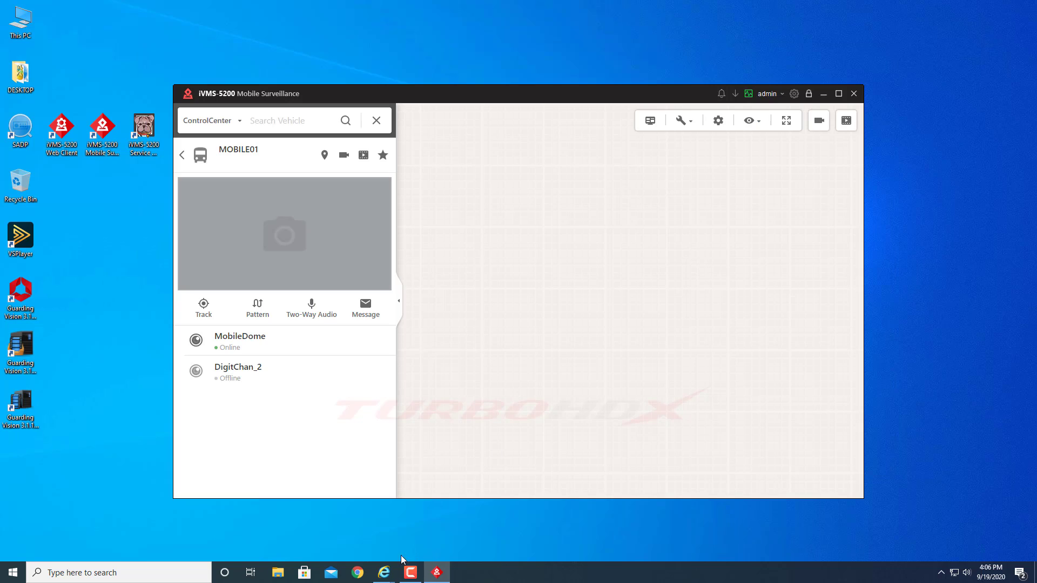
# In the iVMS-5200 web client, show the System > GIS Map API page with its empty URL field.
pyautogui.moveTo(385, 572)
pyautogui.click(327, 536)
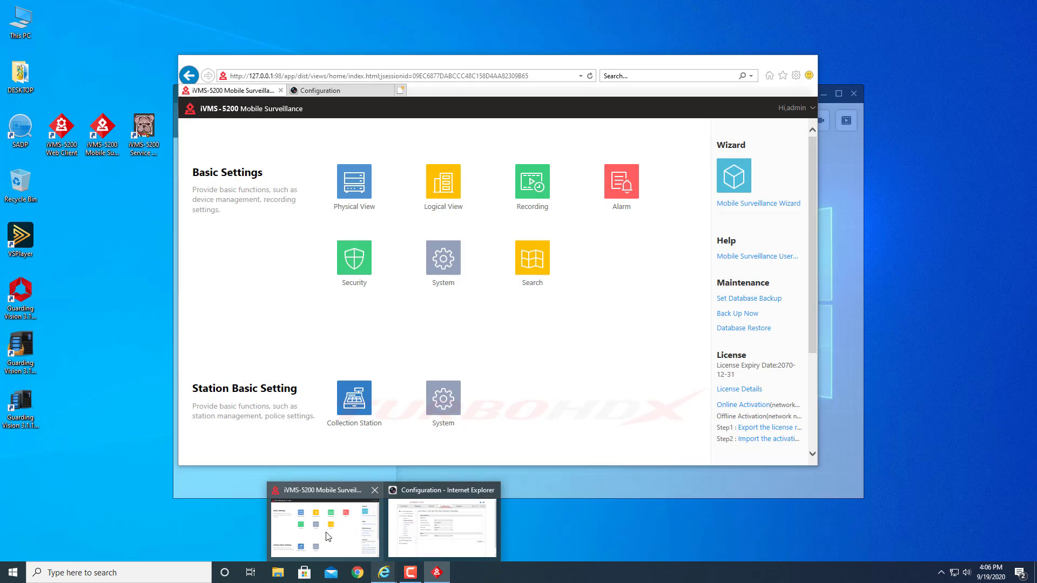
pyautogui.click(434, 261)
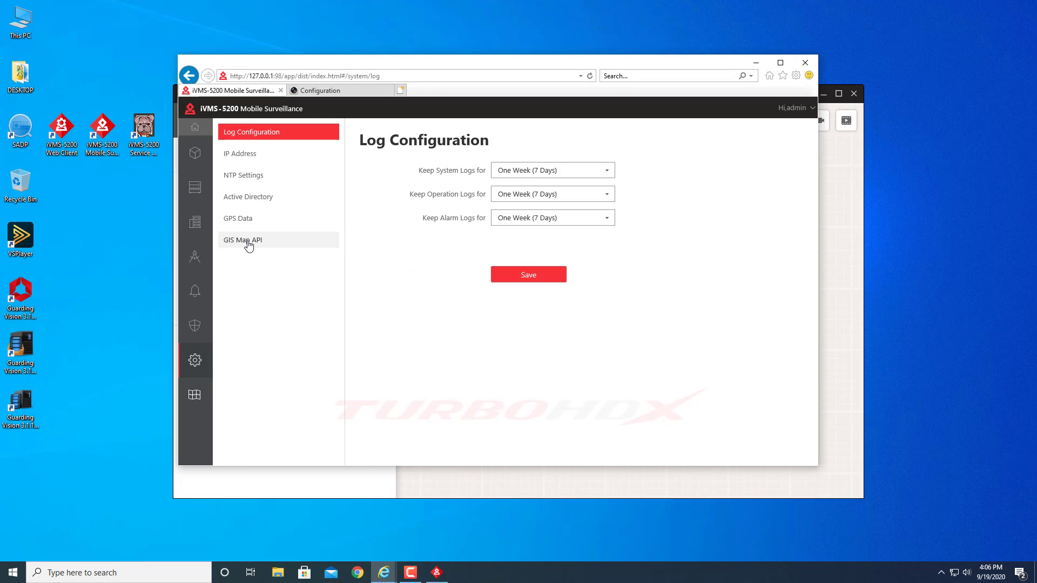
pyautogui.click(248, 243)
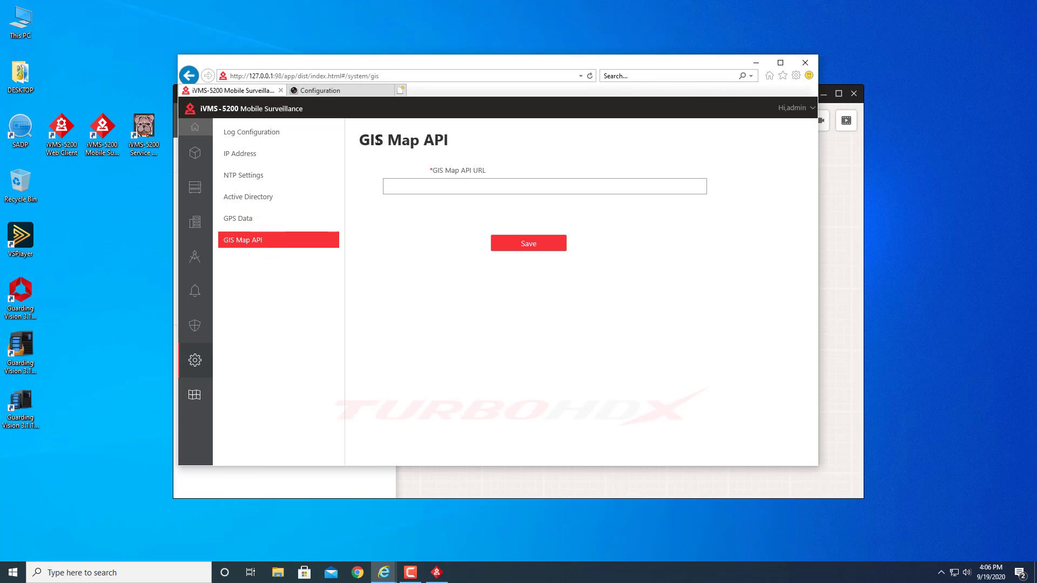
pyautogui.moveTo(365, 140); pyautogui.dragTo(502, 139)
pyautogui.click(443, 290)
# From Local Disk (D:), load the GIS MAP text file in Notepad and select all its text.
pyautogui.click(289, 572)
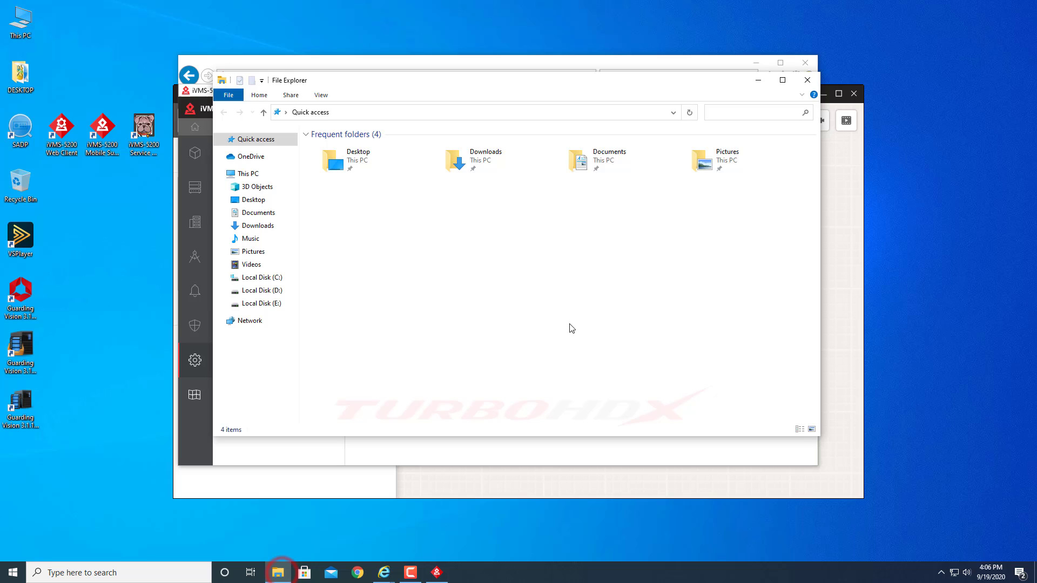
pyautogui.click(267, 290)
pyautogui.doubleClick(463, 162)
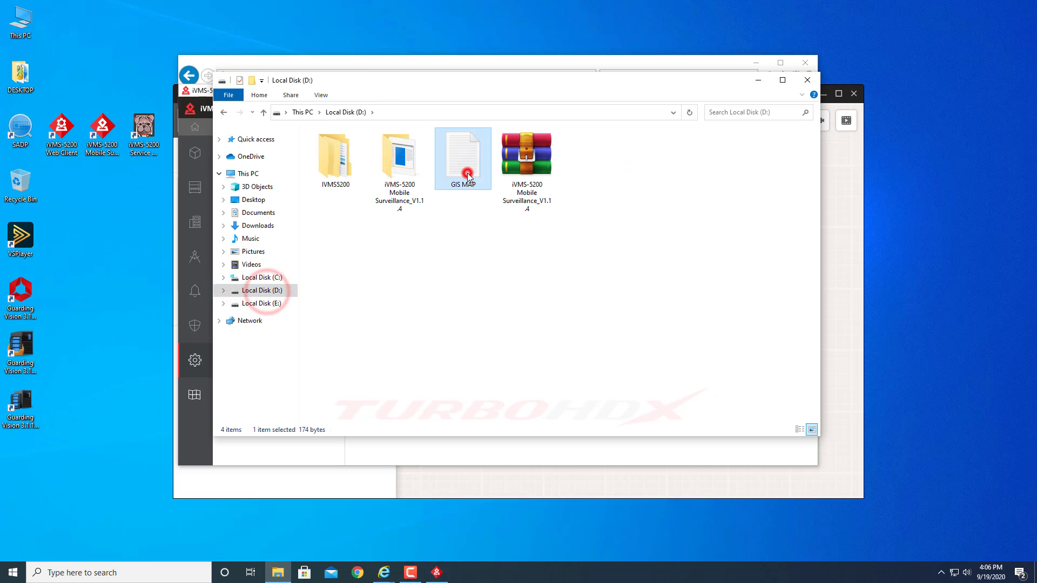
pyautogui.click(562, 315)
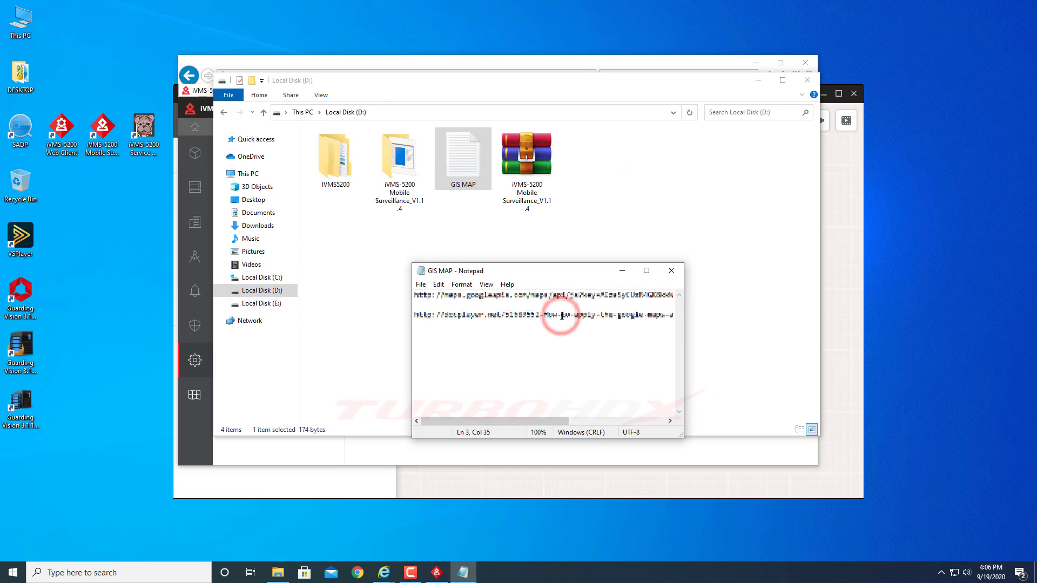
pyautogui.hotkey('ctrl', 'a')
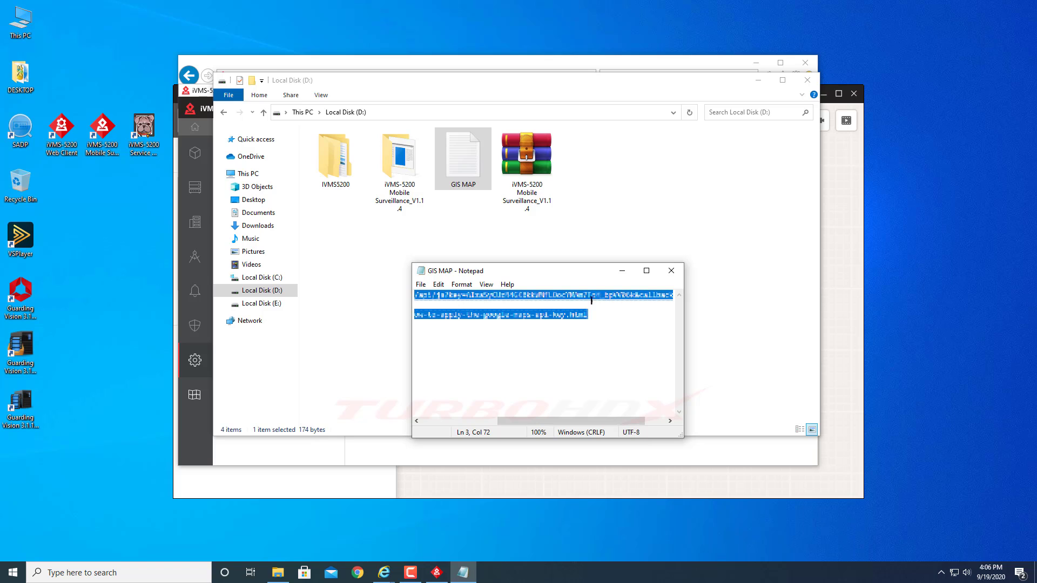
pyautogui.click(758, 79)
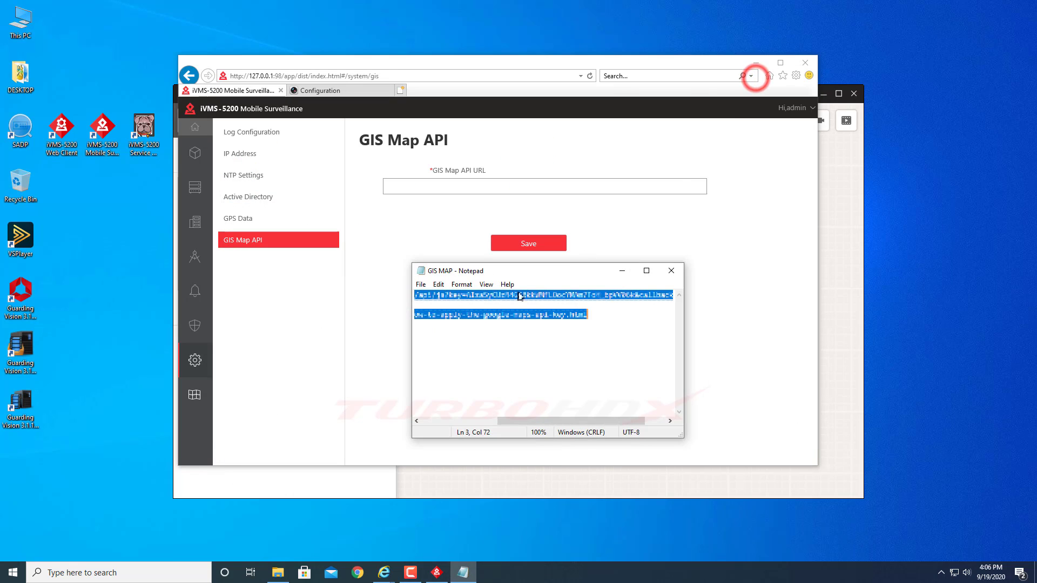
# Paste the Google Maps API link into the GIS Map API URL field, save it, and return to Home.
pyautogui.click(622, 271)
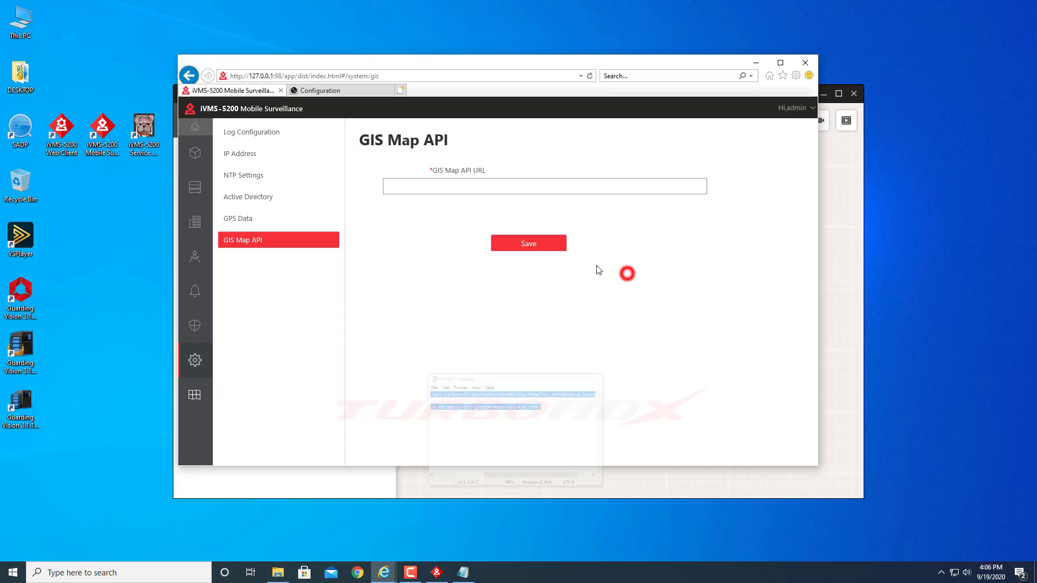
pyautogui.click(445, 187)
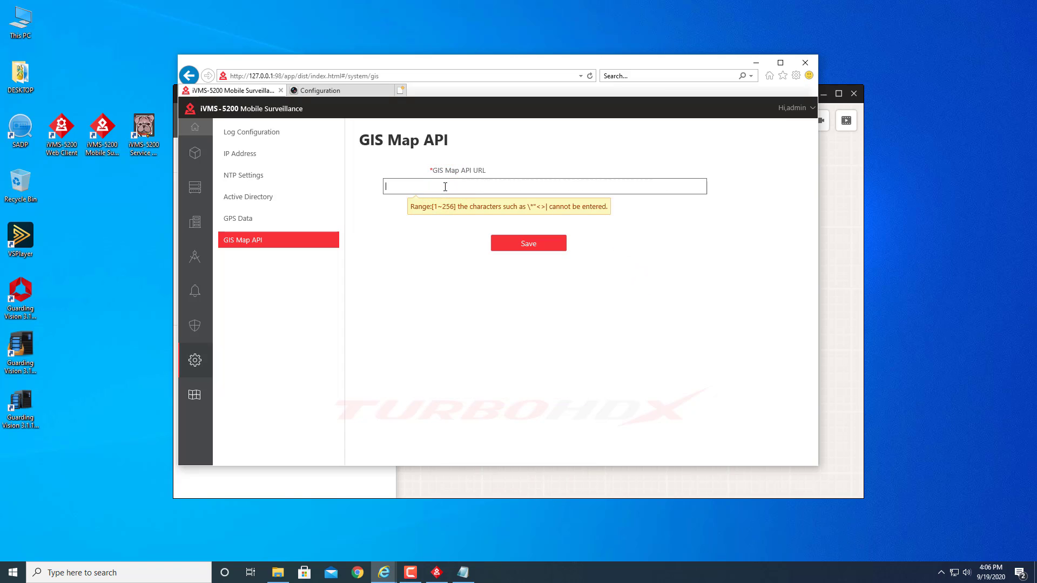
pyautogui.hotkey('ctrl', 'v')
pyautogui.click(637, 305)
pyautogui.click(540, 249)
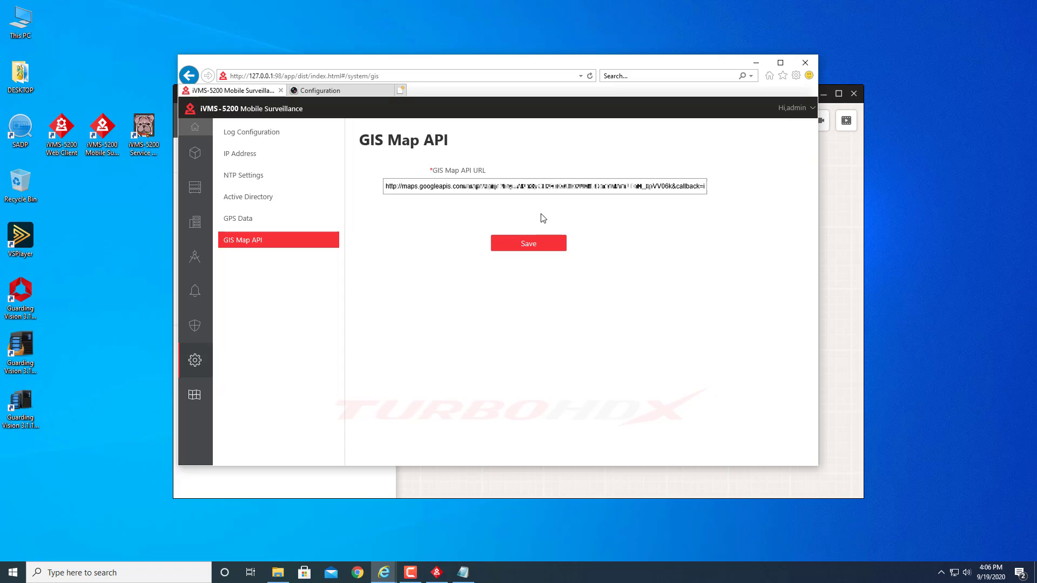
pyautogui.click(526, 244)
pyautogui.click(527, 245)
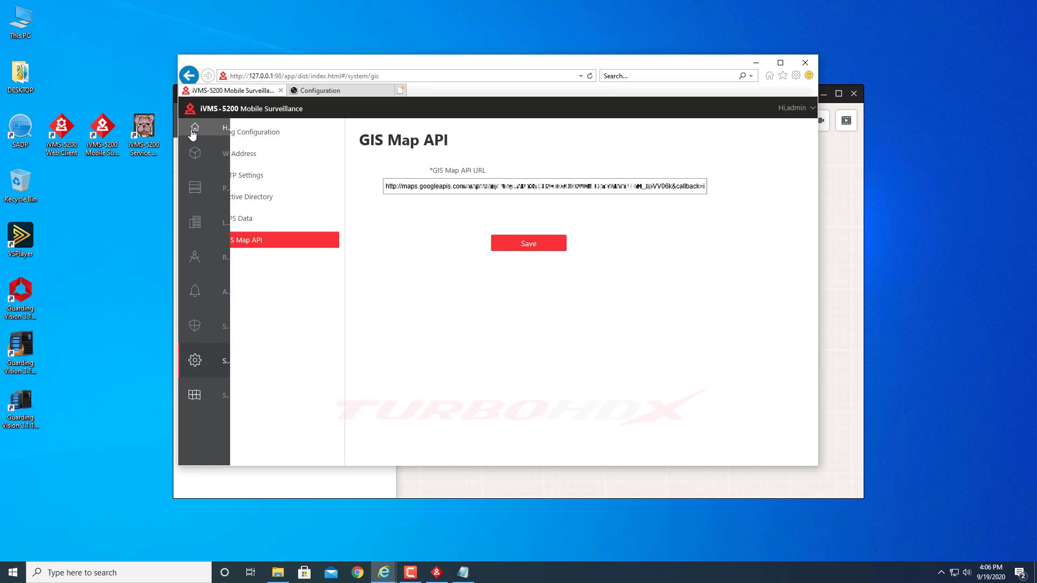
# Exit the Control Client with confirmation and relaunch iVMS-5200 from the desktop shortcut.
pyautogui.click(436, 572)
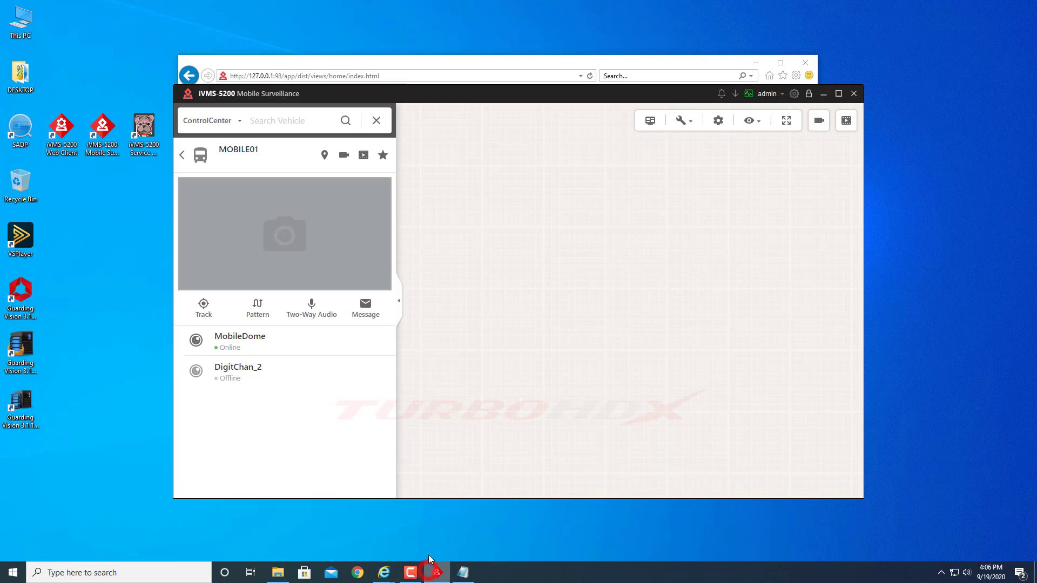
pyautogui.click(853, 93)
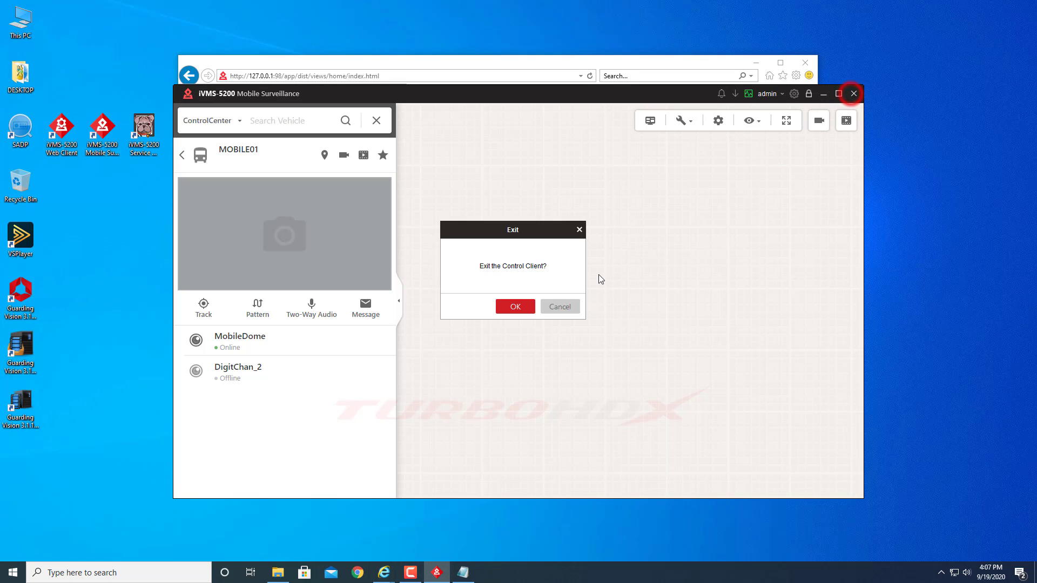
pyautogui.click(514, 304)
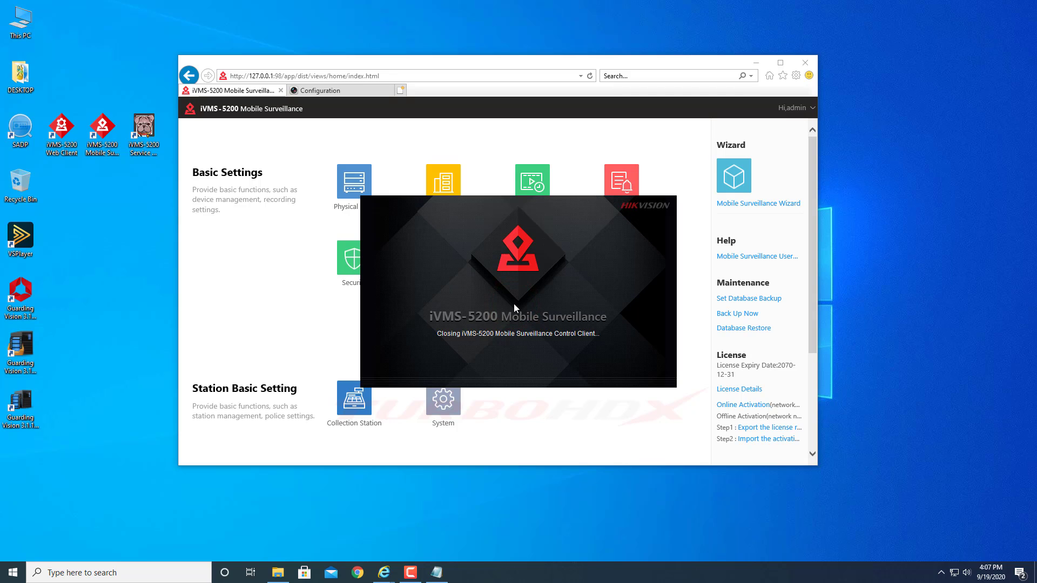
pyautogui.doubleClick(102, 127)
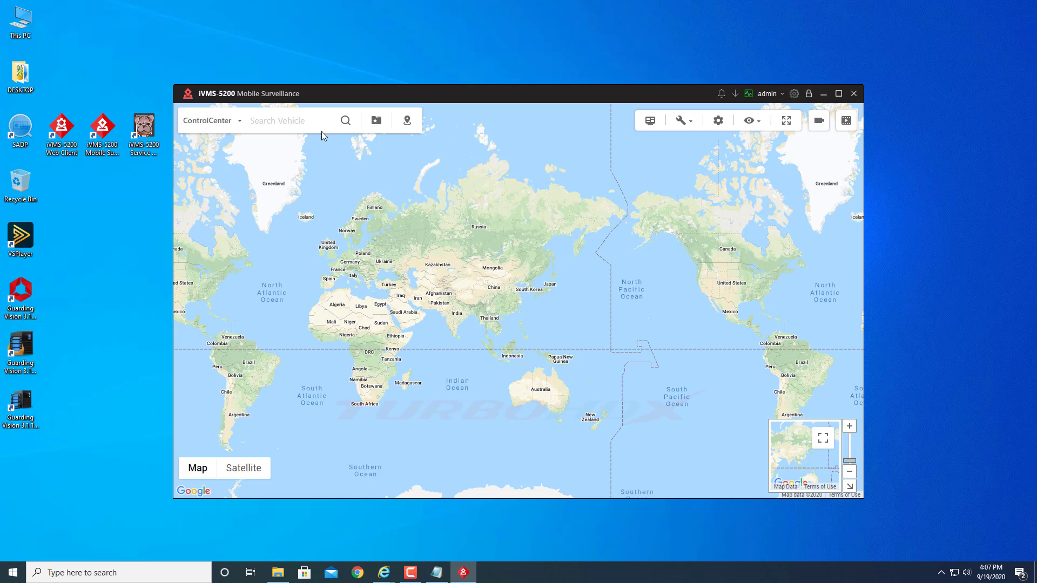
# Expand the vehicle list to MOBILE01 and locate it on the Google map.
pyautogui.click(287, 122)
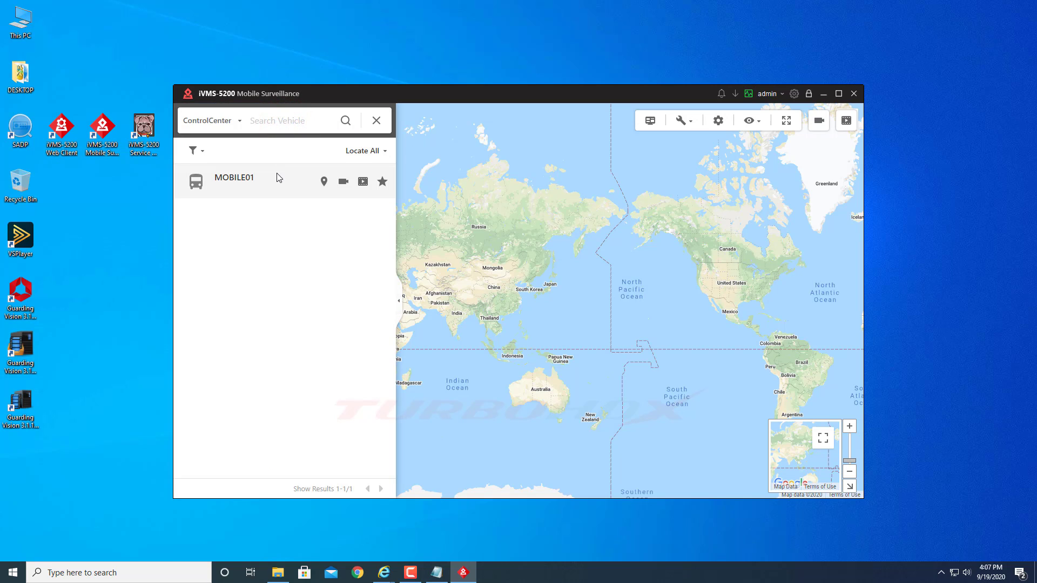
pyautogui.click(276, 177)
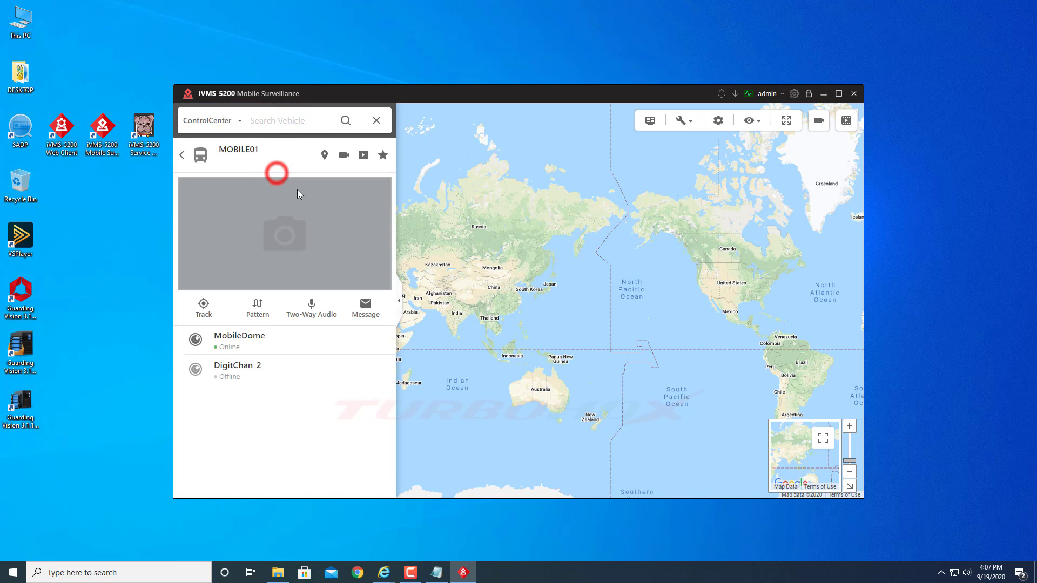
pyautogui.click(325, 157)
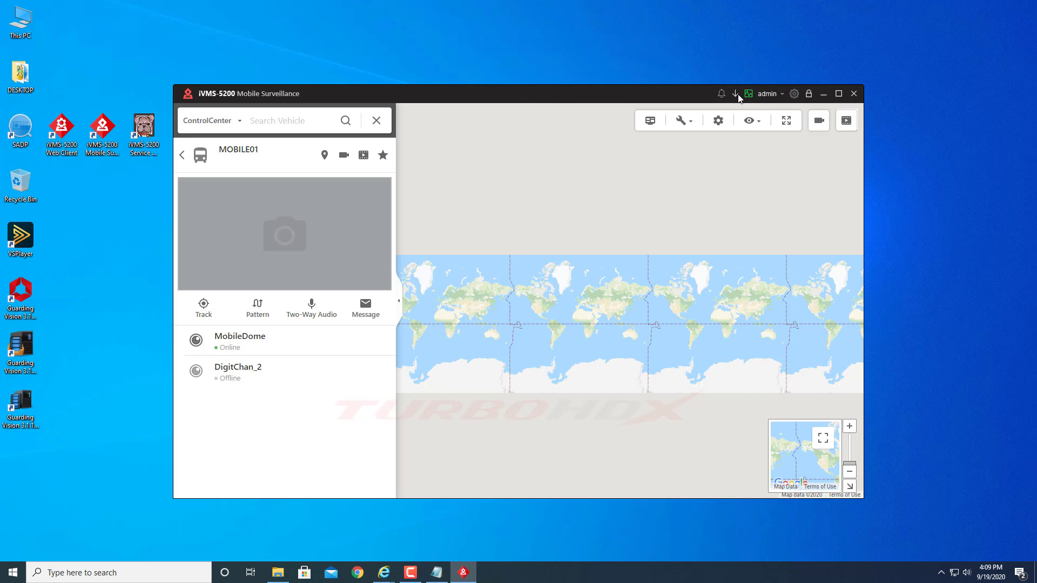
# In Download Center's Record Plan, choose MOBILE01 with its MobileDome camera and view the task list.
pyautogui.click(736, 94)
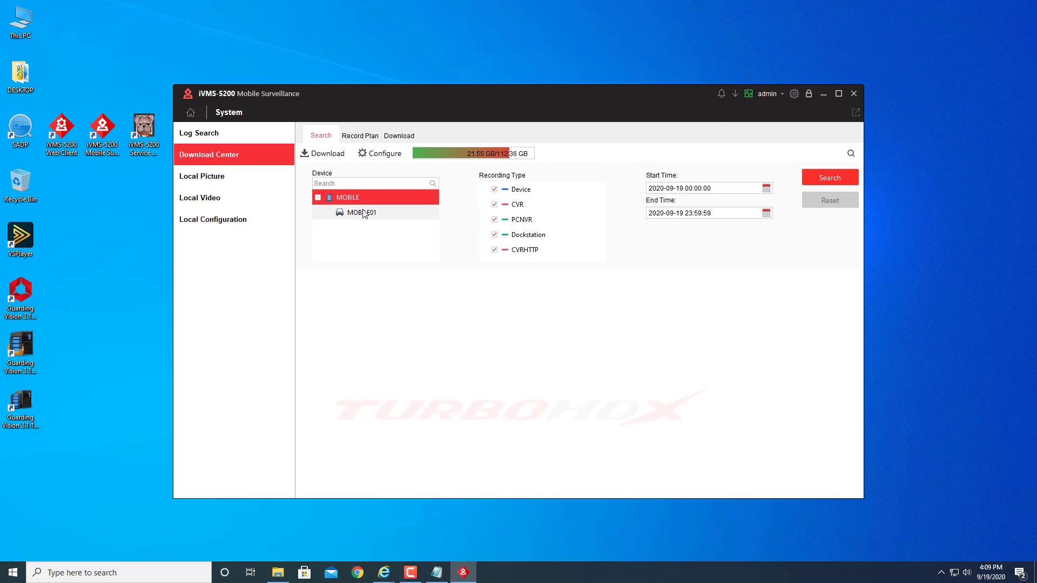
pyautogui.click(354, 137)
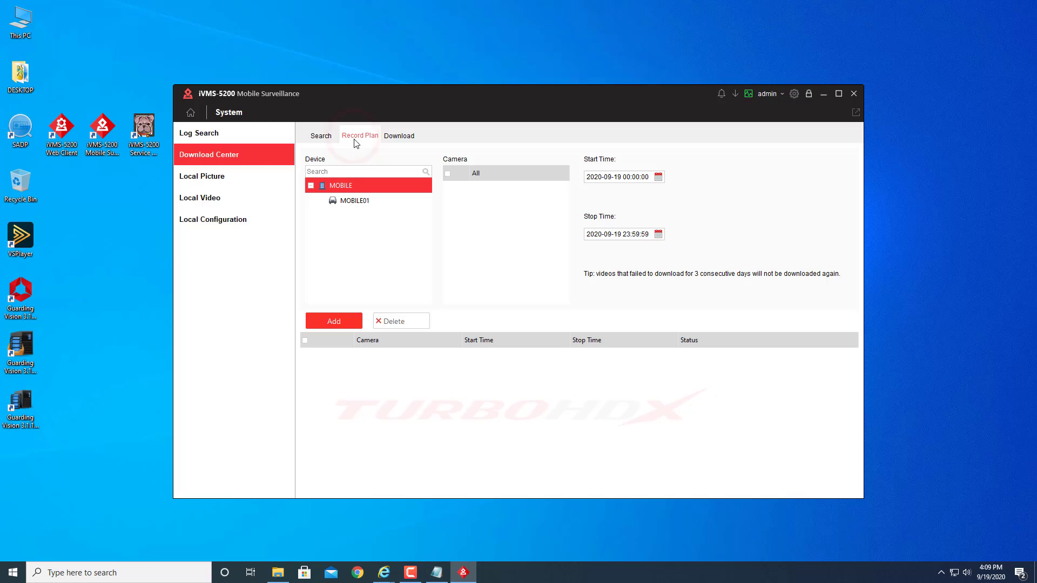
pyautogui.click(362, 202)
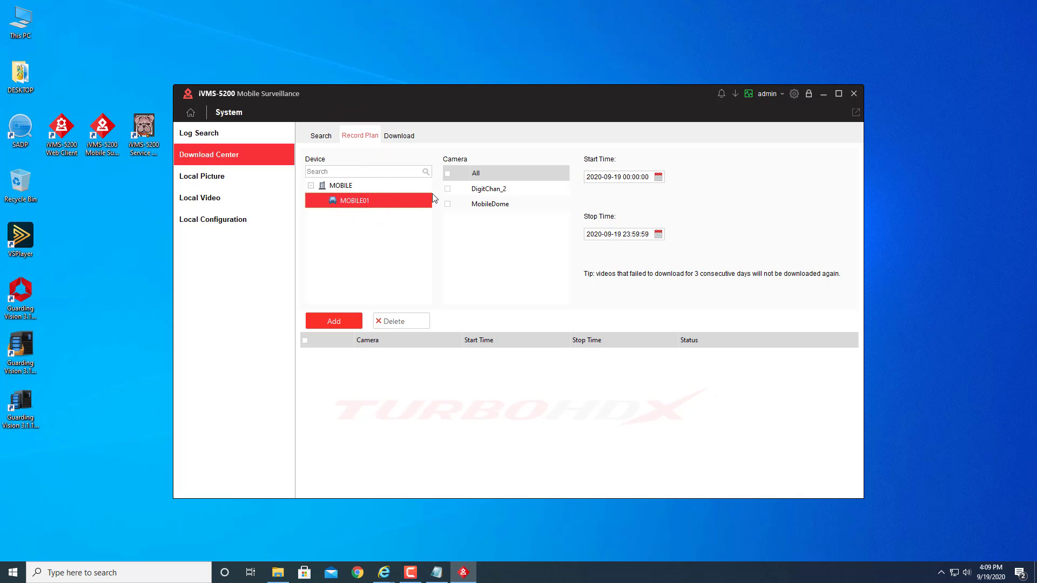
pyautogui.click(447, 203)
pyautogui.click(399, 136)
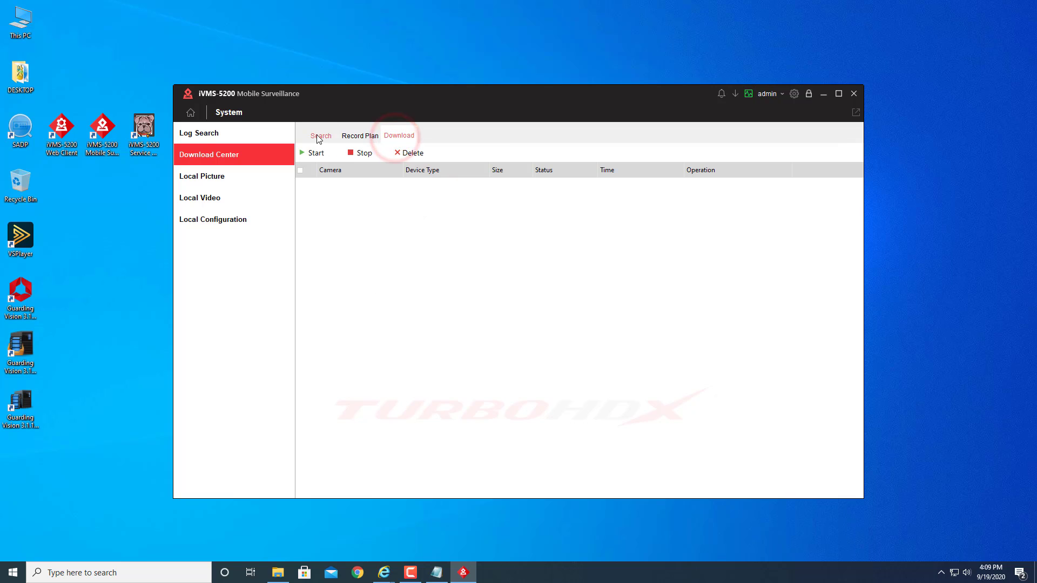
# Search MOBILE01's recordings for the day and tick the first of the four MobileDome results.
pyautogui.click(317, 135)
pyautogui.click(355, 211)
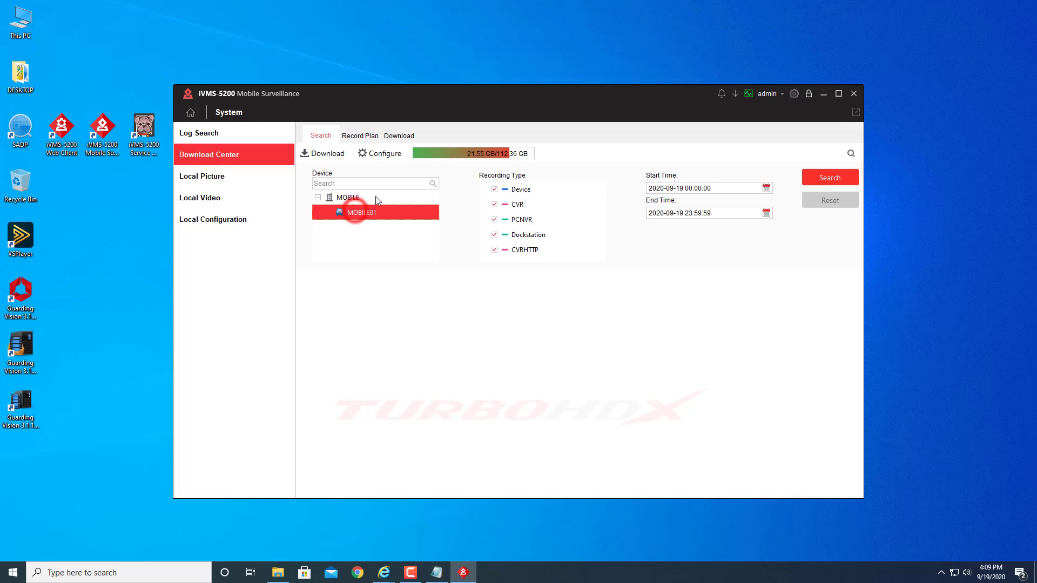
pyautogui.click(833, 177)
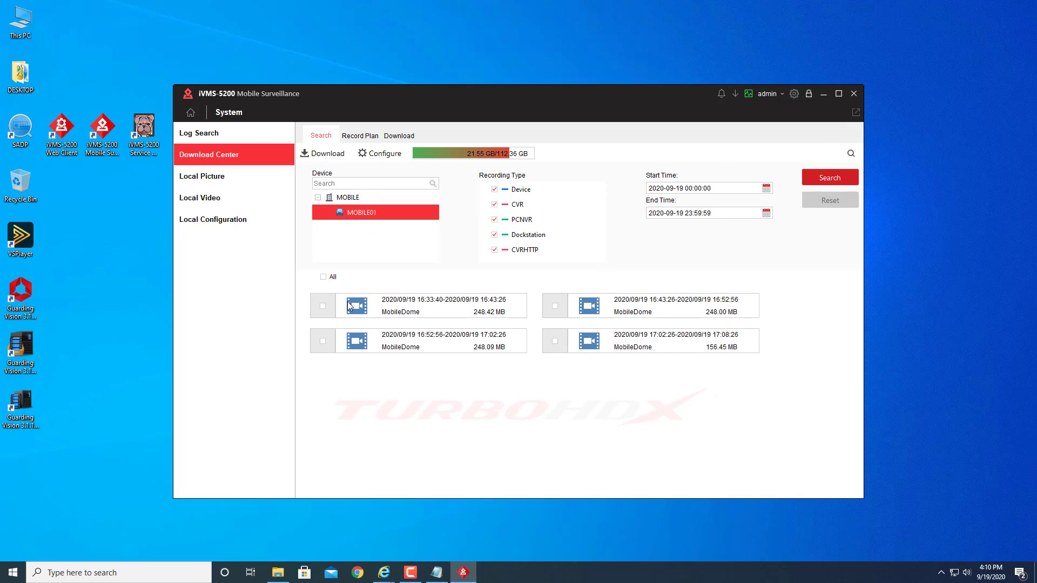
pyautogui.click(323, 306)
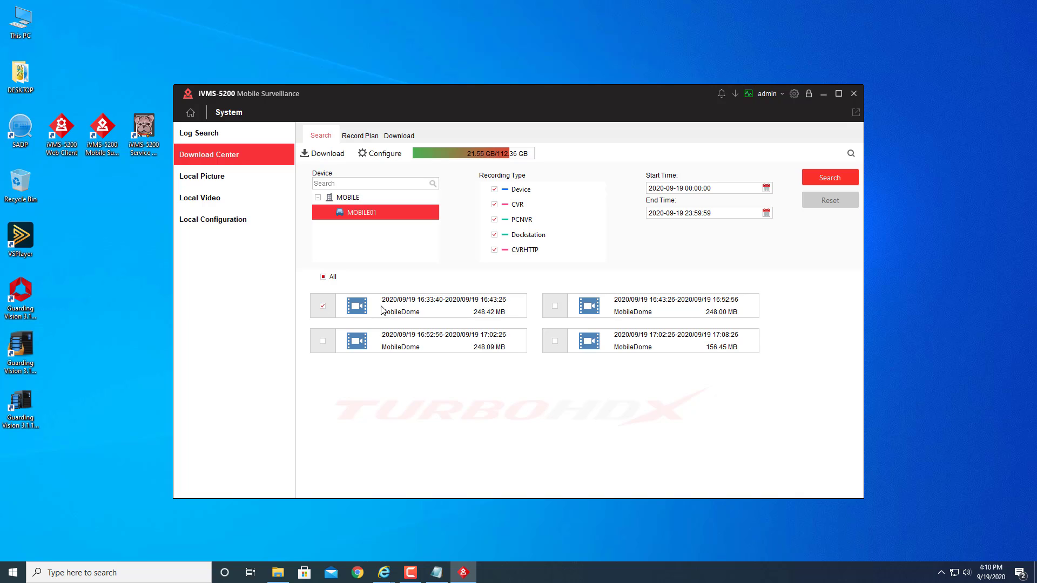
pyautogui.click(323, 153)
# Browse the sidebar pages (logs, download tasks, local pictures, videos, configuration) and return to the main view.
pyautogui.click(209, 134)
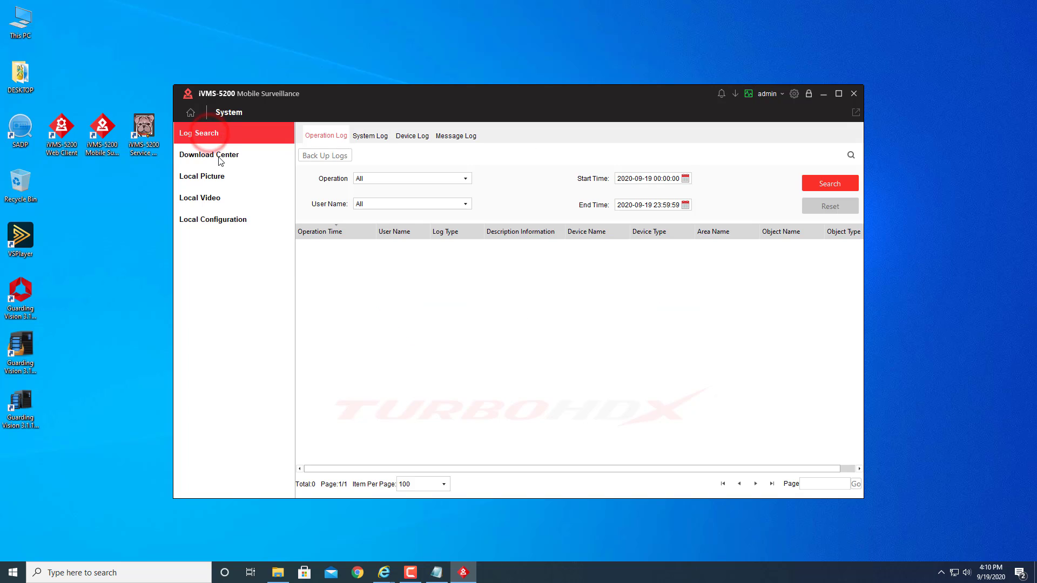
pyautogui.click(218, 157)
pyautogui.click(219, 178)
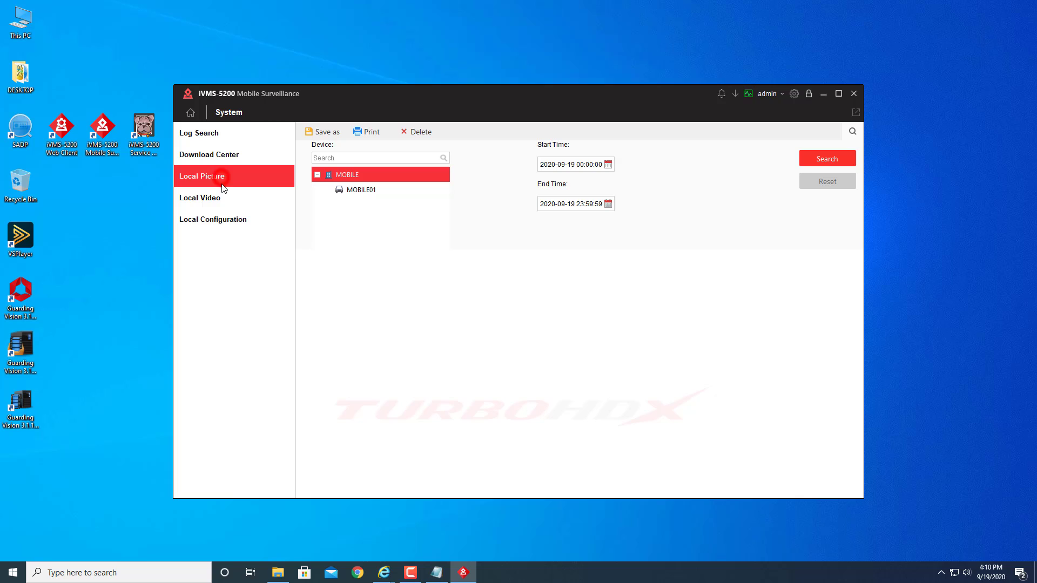
pyautogui.click(223, 200)
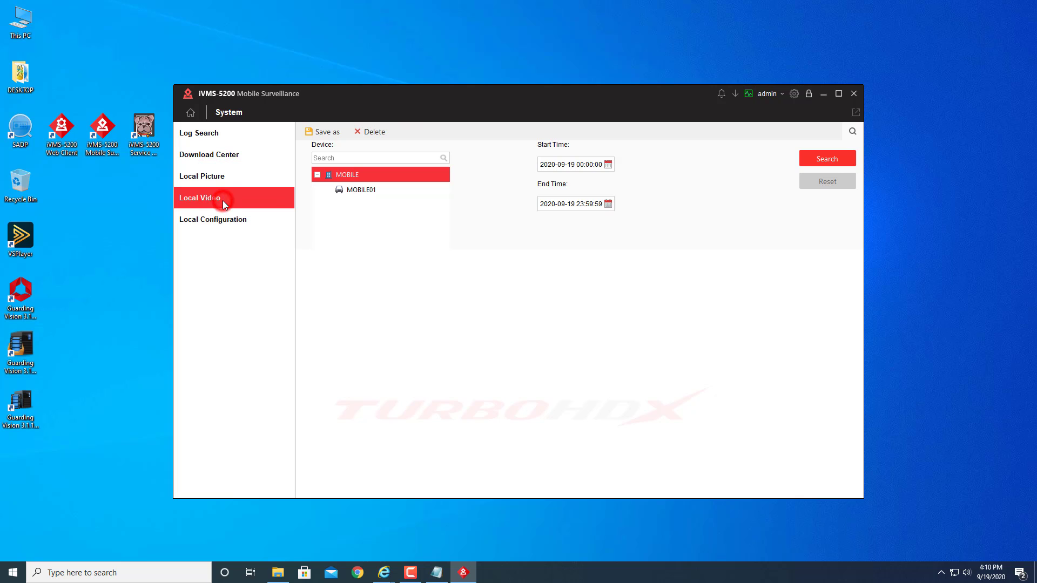
pyautogui.click(222, 216)
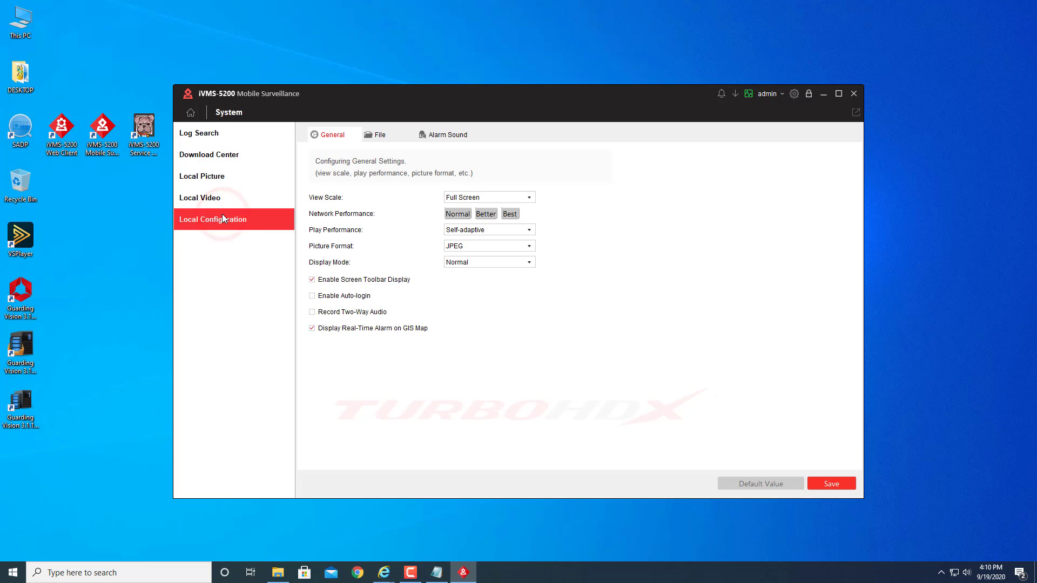
pyautogui.click(191, 113)
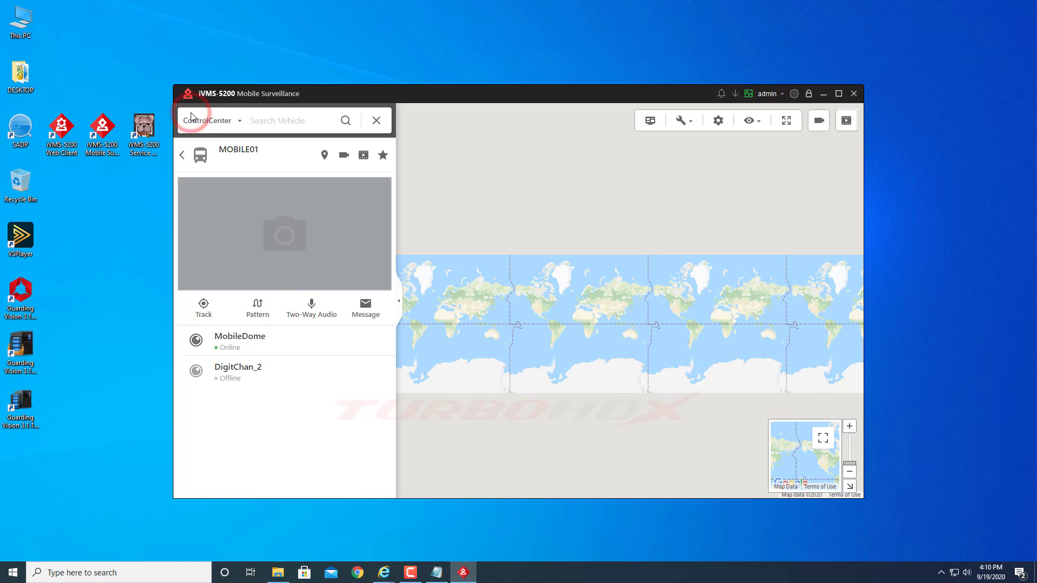
pyautogui.moveTo(276, 341)
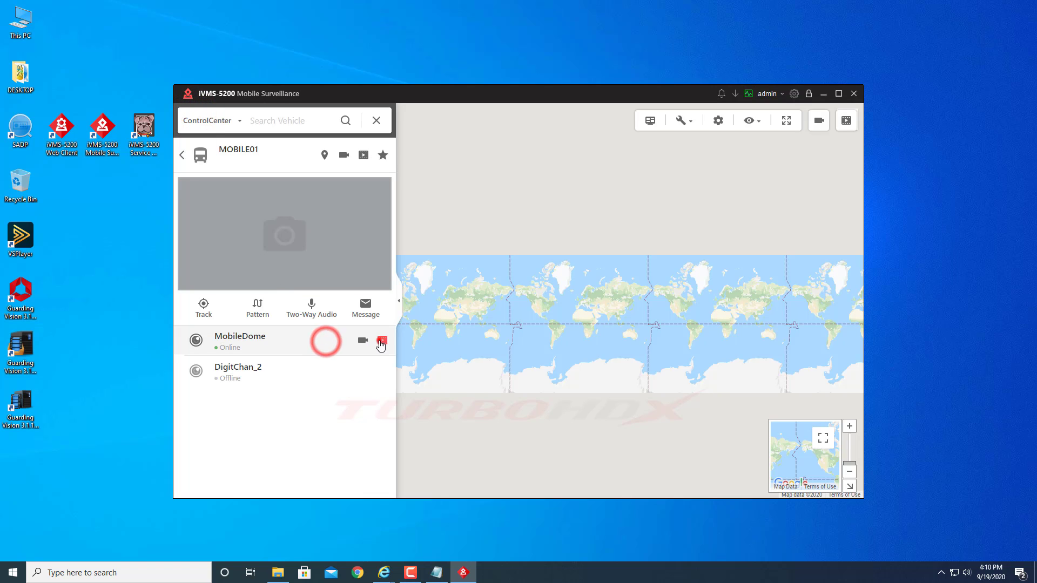
# Start MobileDome playback and bring up its File Download window.
pyautogui.click(382, 340)
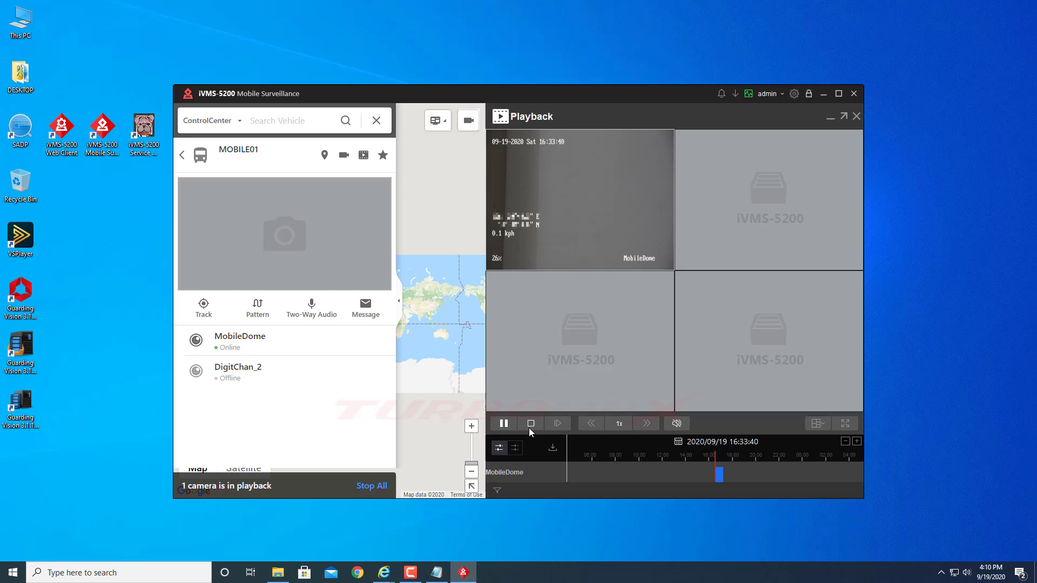
pyautogui.click(552, 447)
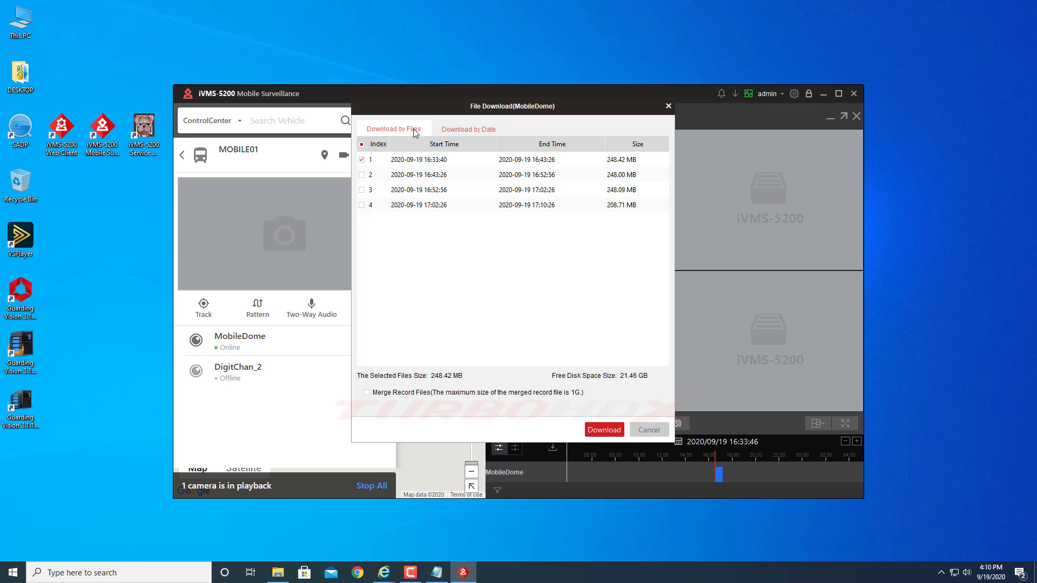
# Compare the file-based and date-range download options, then tick recording 1 under Download by Files.
pyautogui.click(361, 160)
pyautogui.click(469, 130)
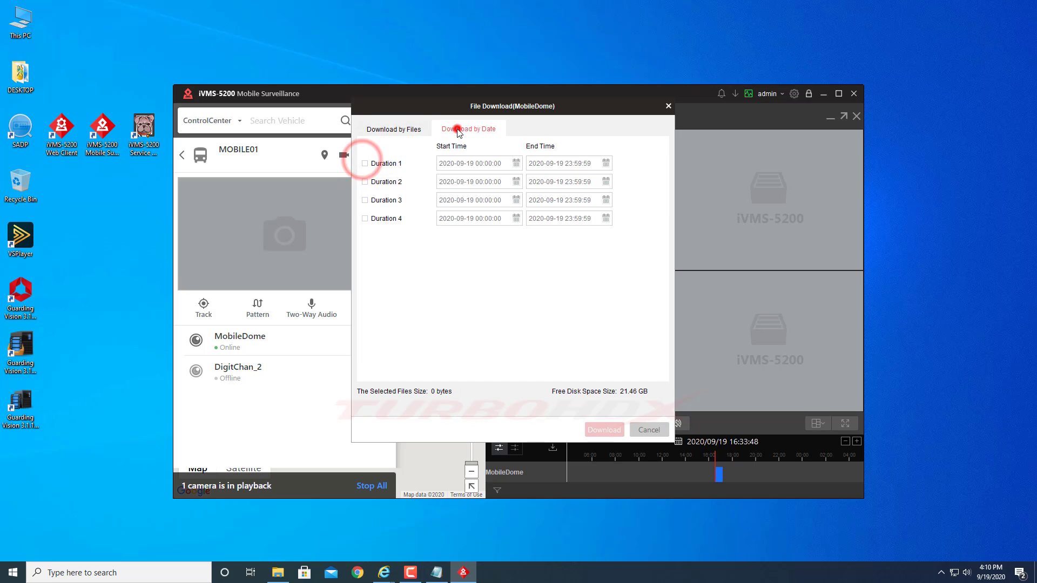
pyautogui.click(405, 132)
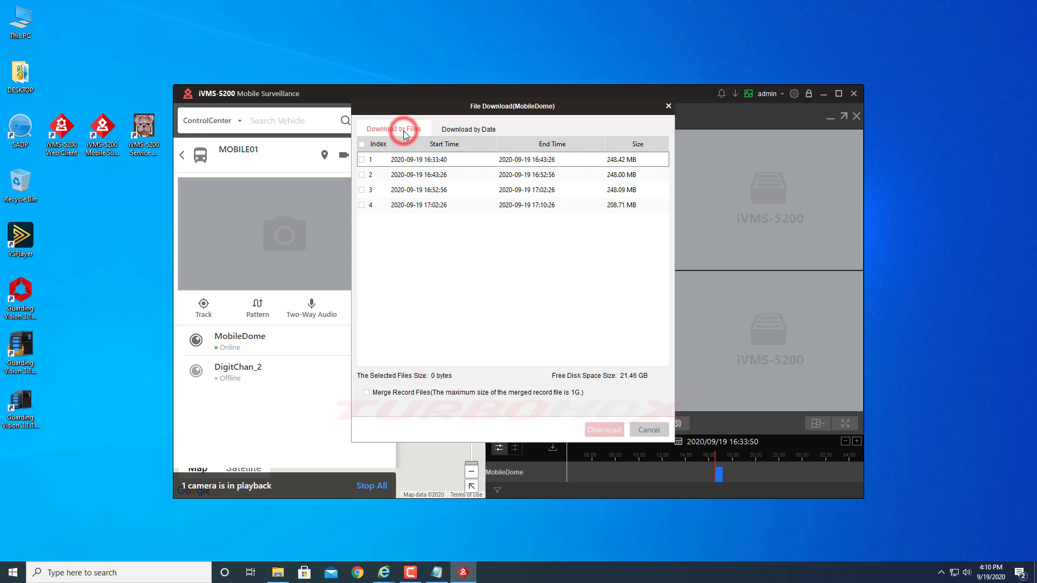
pyautogui.click(469, 129)
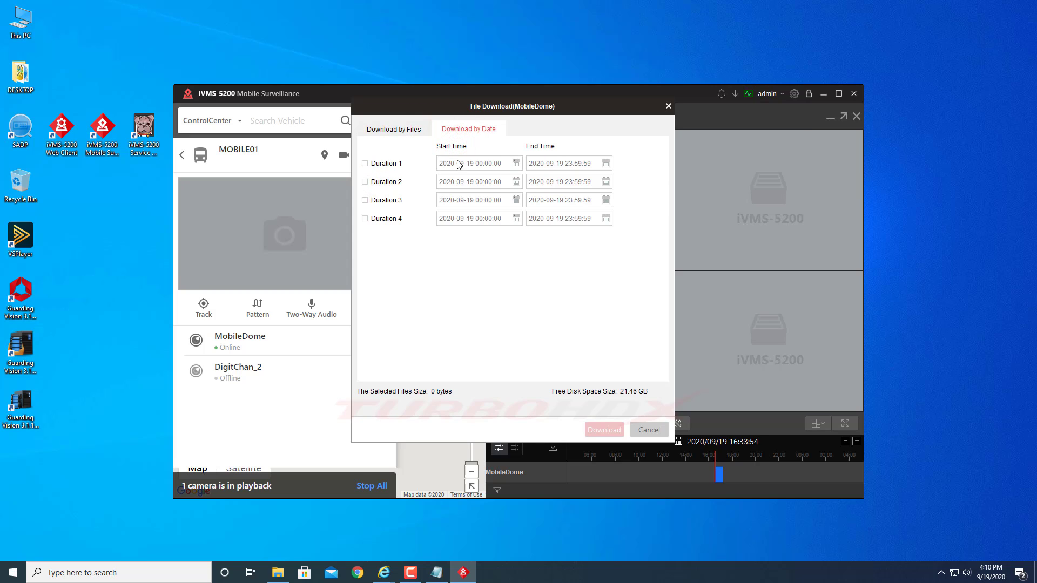
pyautogui.click(375, 133)
pyautogui.click(362, 160)
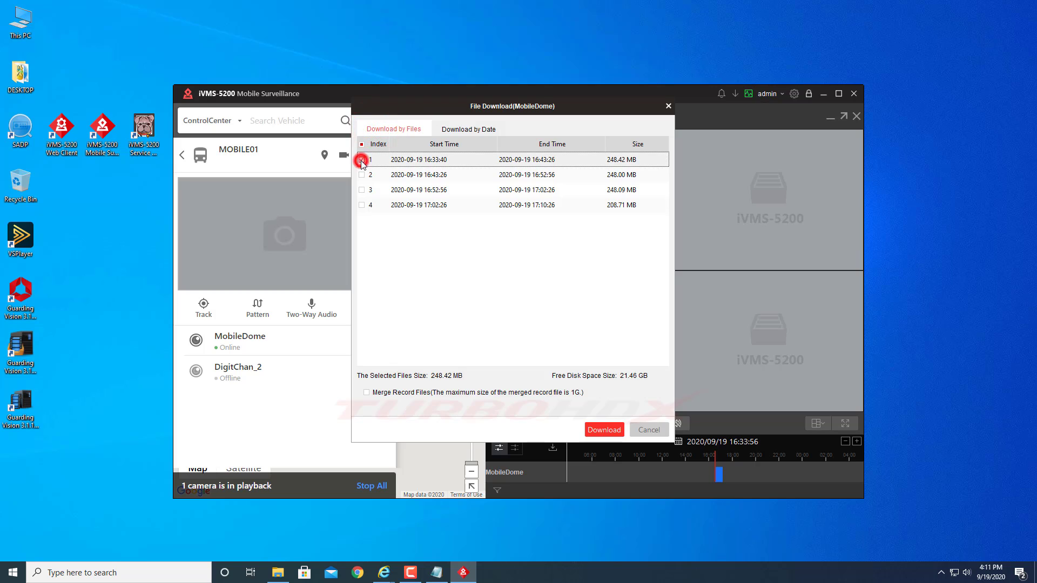
# Download the 248.42 MB recording and show its 20200919 folder in File Explorer.
pyautogui.click(602, 430)
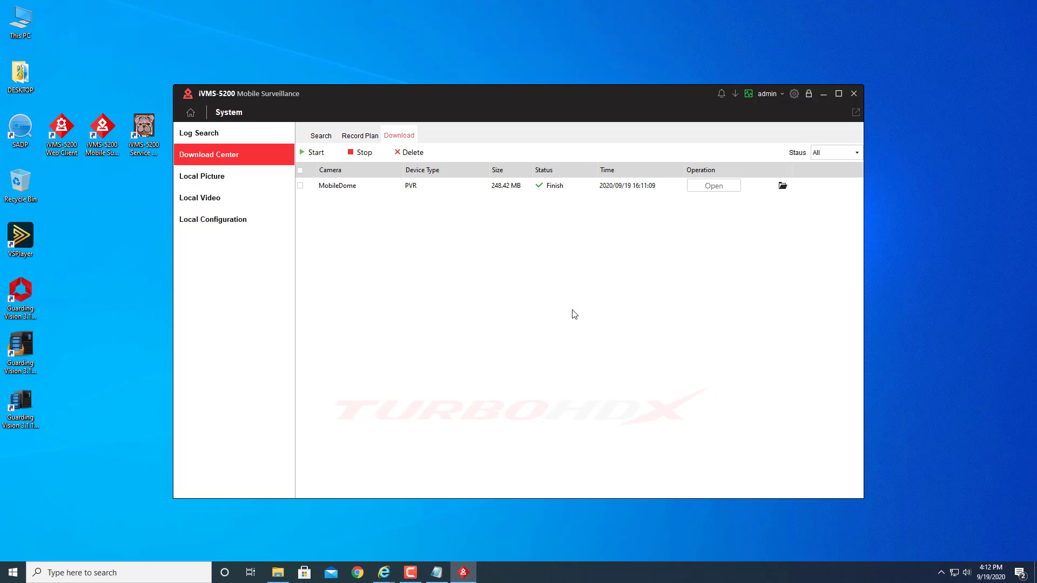
pyautogui.moveTo(713, 186)
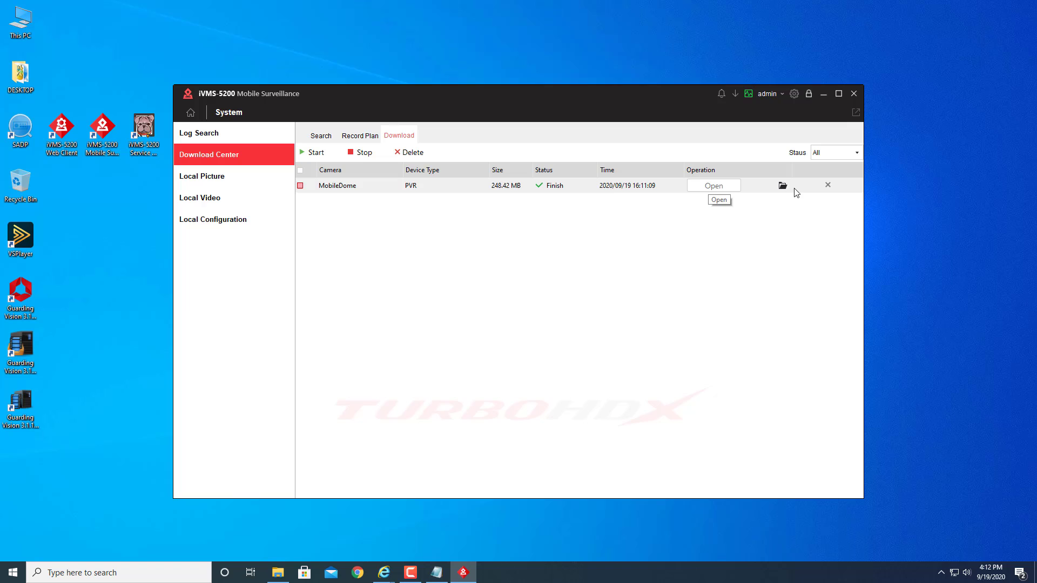
pyautogui.click(782, 187)
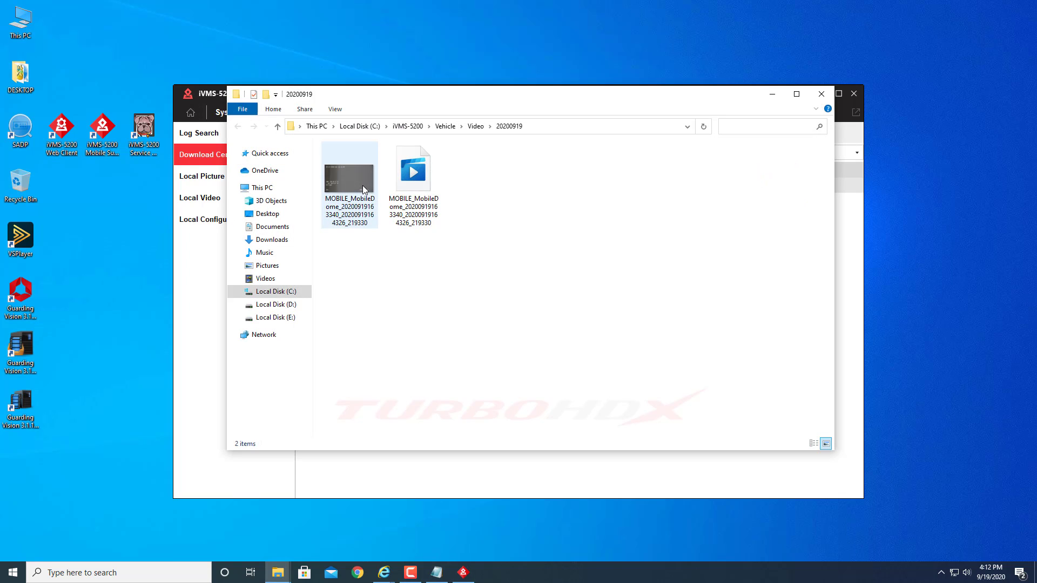
# Play the downloaded MobileDome file in VSPlayer via the playlist, then close the player.
pyautogui.click(427, 171)
pyautogui.click(24, 242)
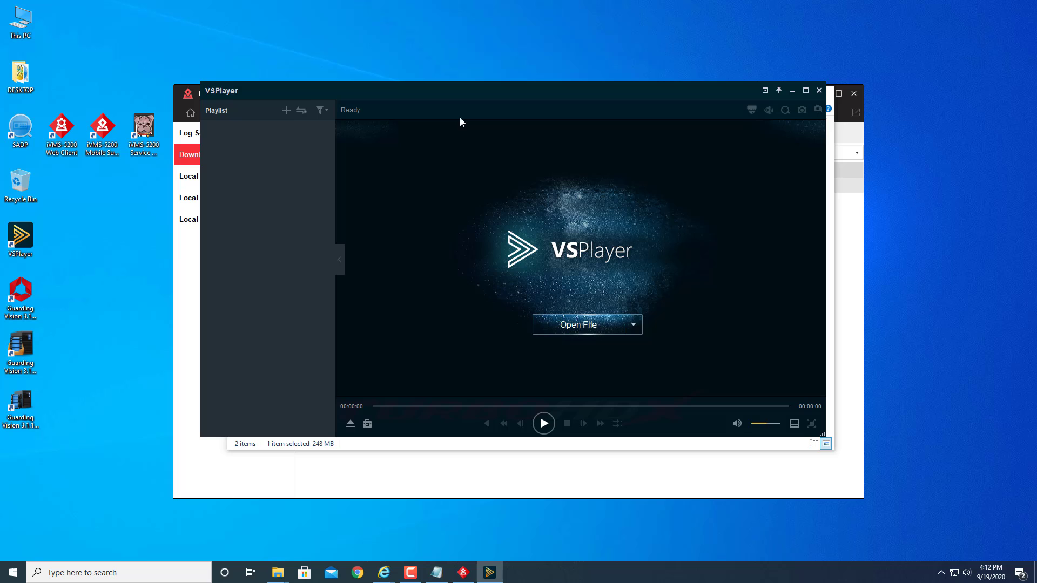
pyautogui.moveTo(480, 94); pyautogui.dragTo(702, 111)
pyautogui.moveTo(414, 182); pyautogui.dragTo(649, 234)
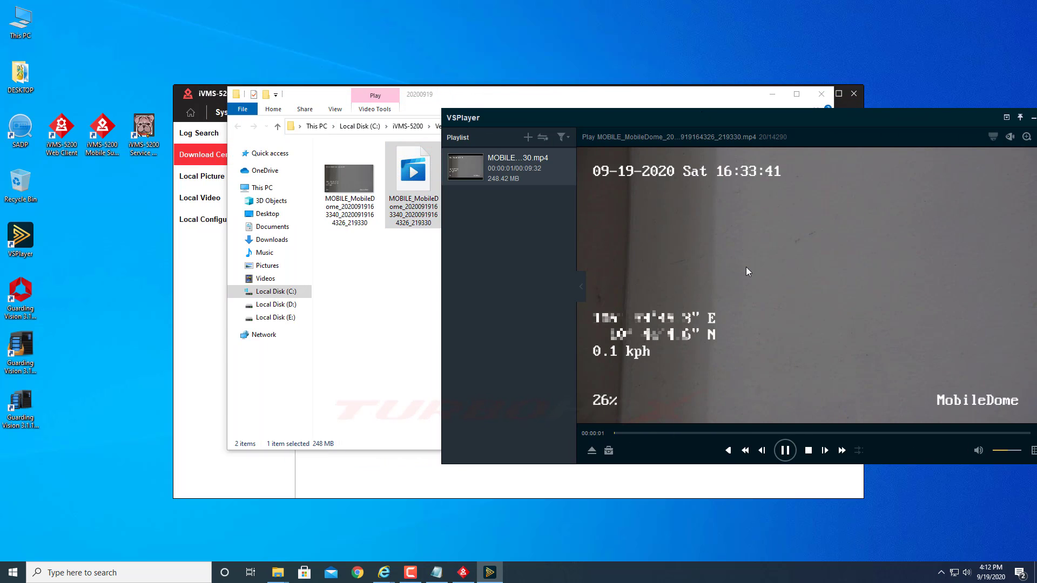
pyautogui.moveTo(839, 114); pyautogui.dragTo(610, 104)
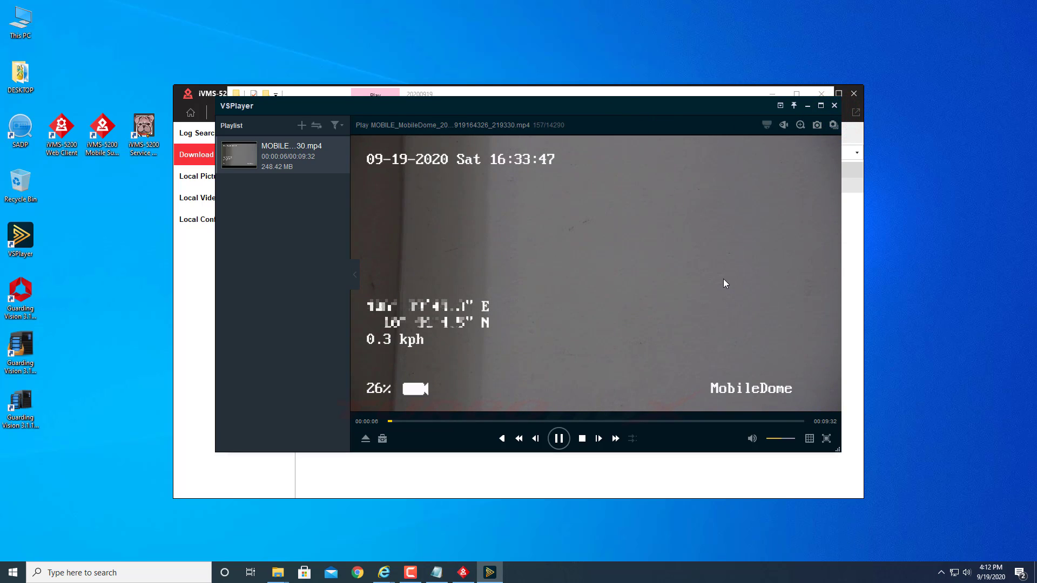
pyautogui.click(835, 107)
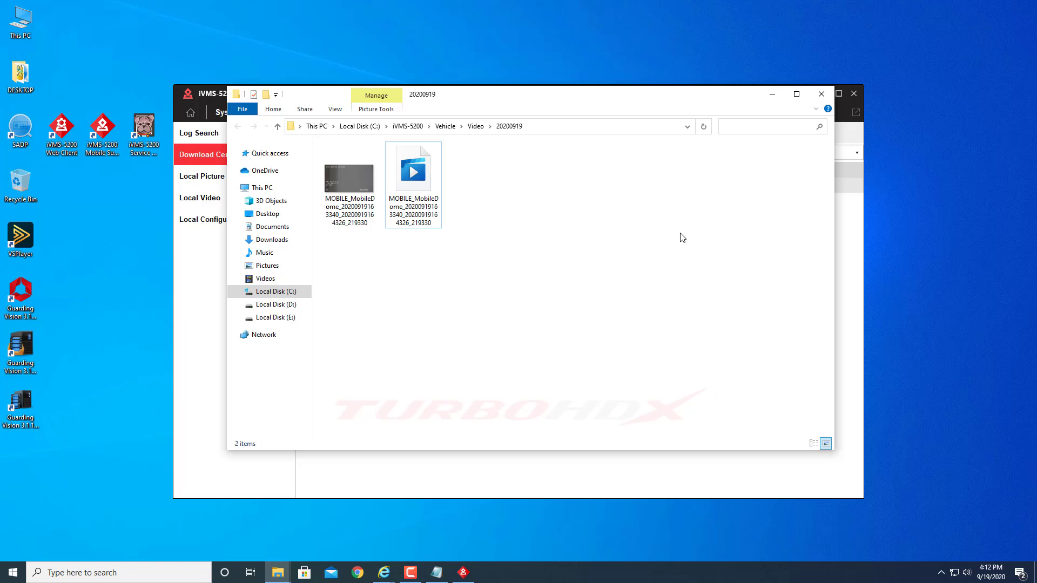
# Minimize the recordings folder and exit the iVMS-5200 client.
pyautogui.click(773, 95)
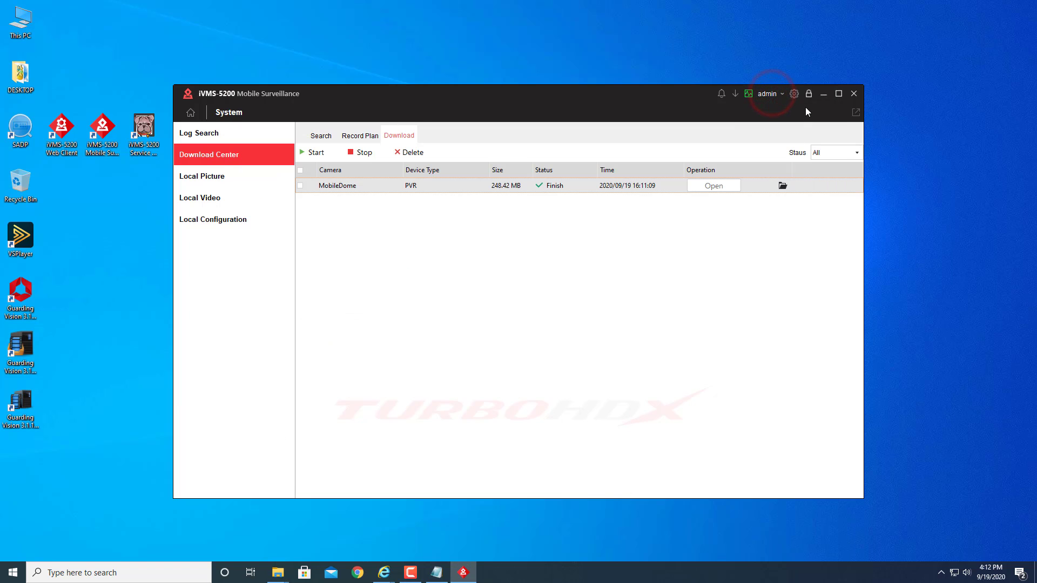
pyautogui.click(189, 115)
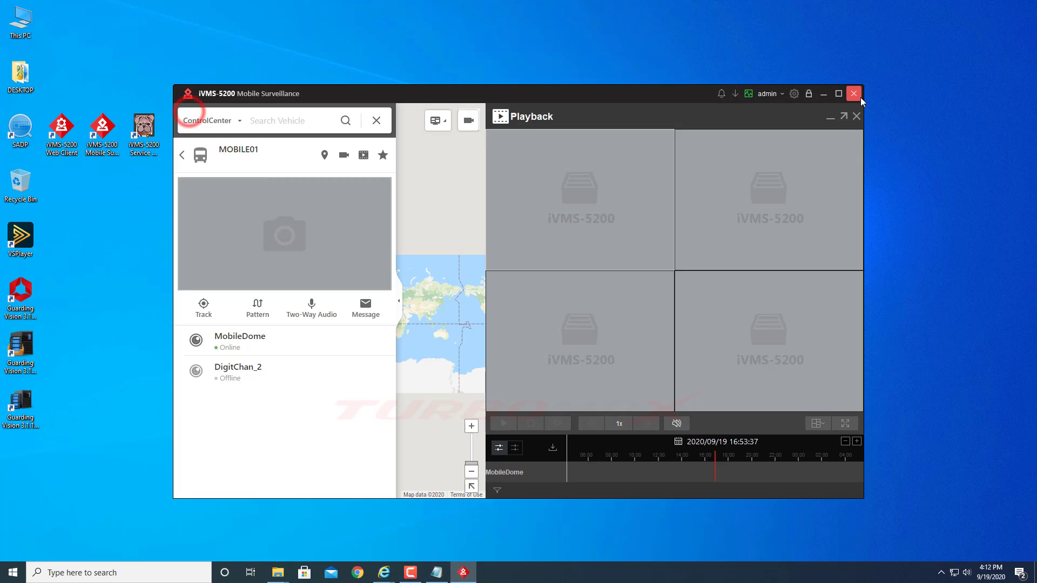